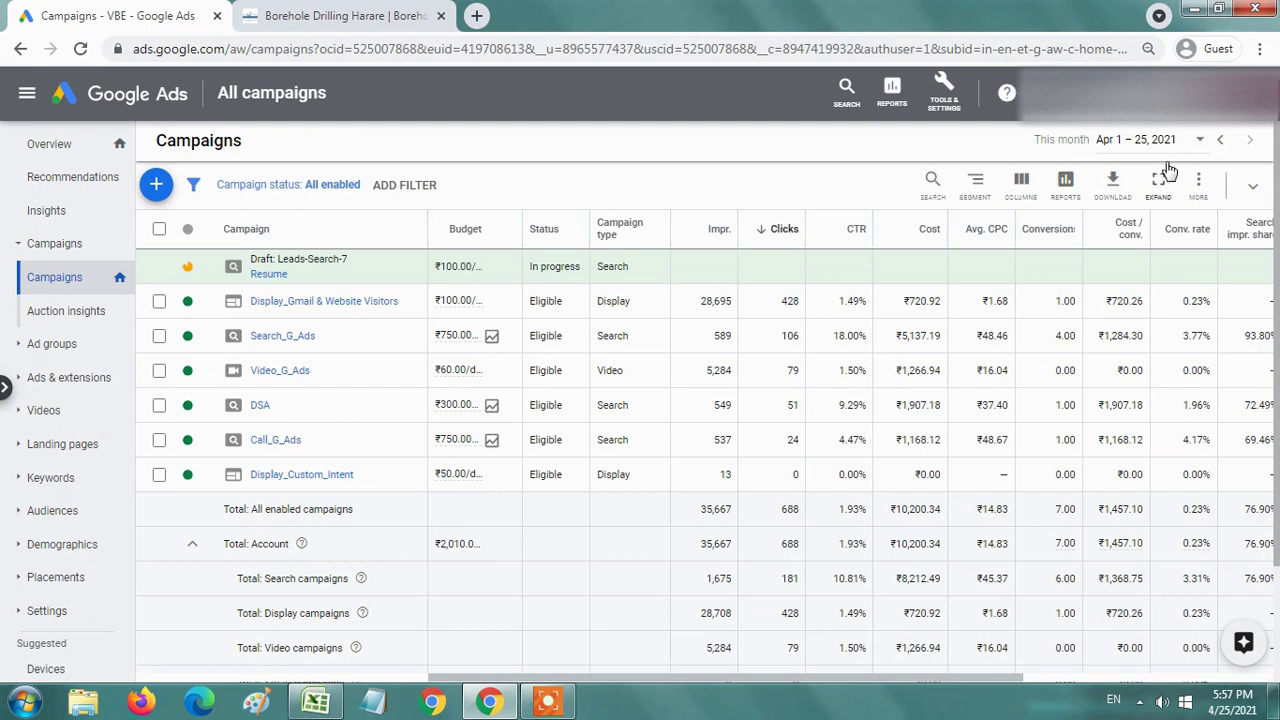
- Start a new campaign from the Campaigns page to reach the goal choices
left_click(152, 189)
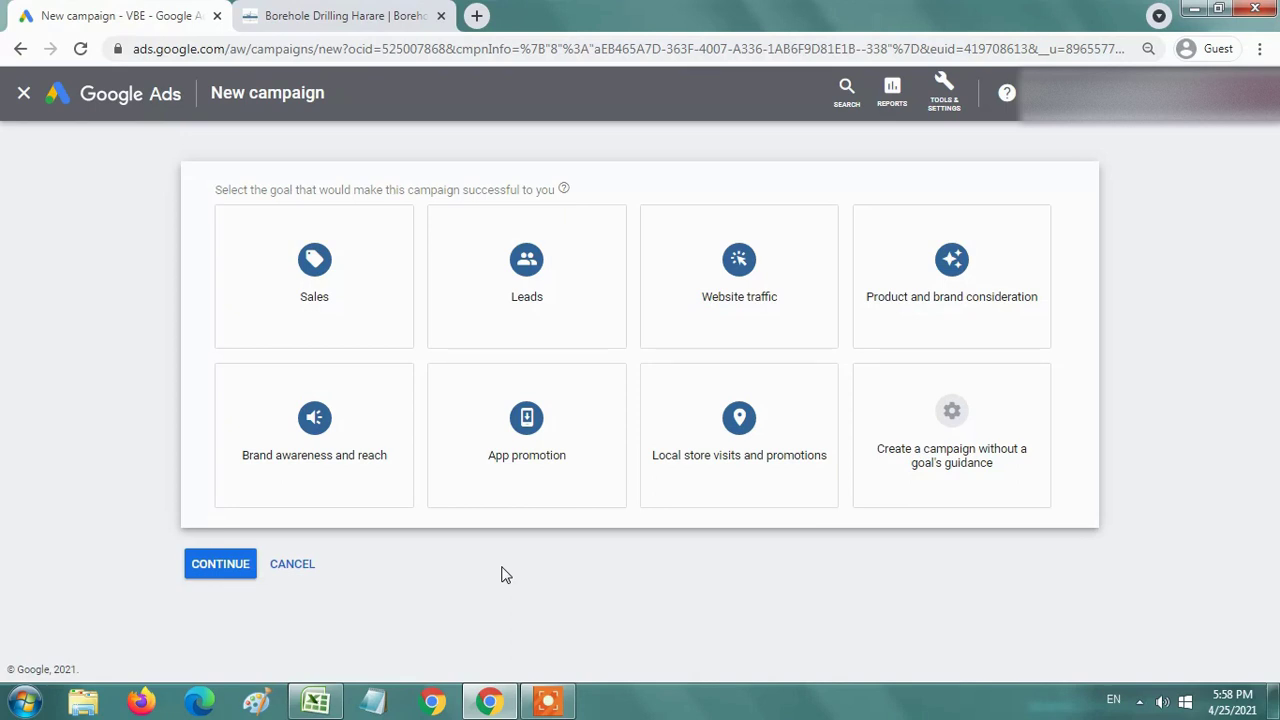
mouse_move(526, 276)
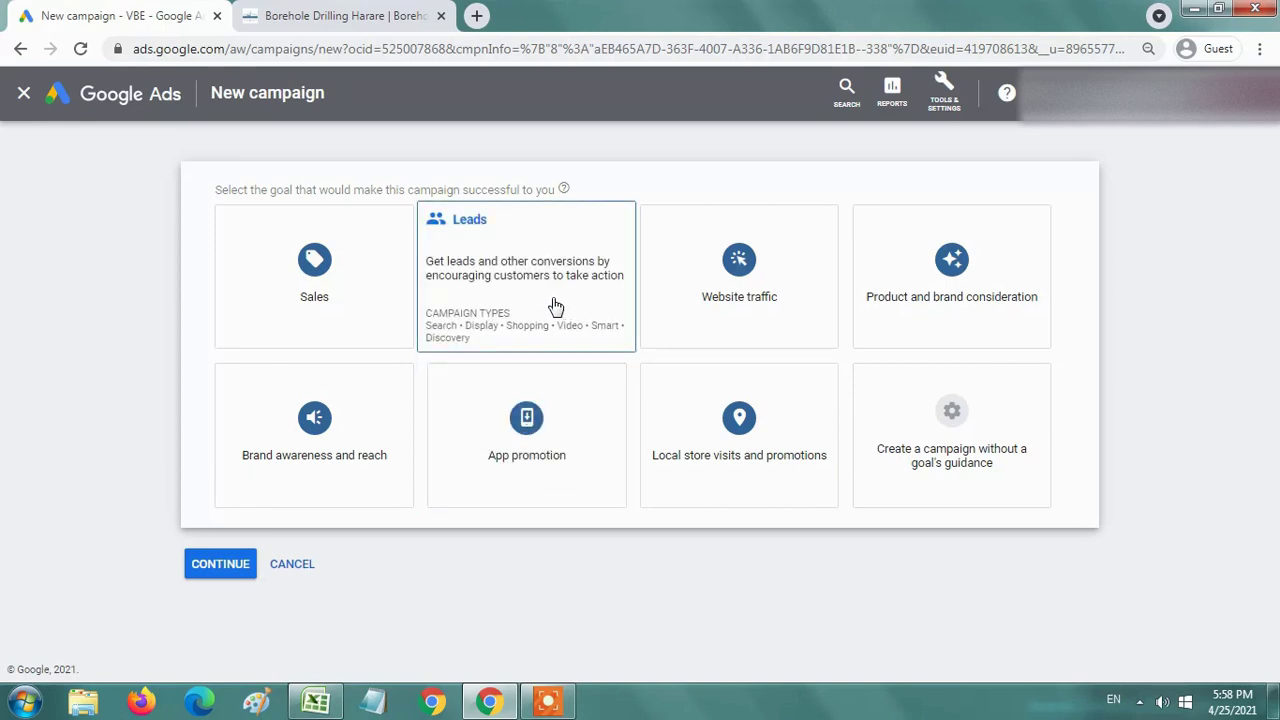
- Choose the Leads goal and Search campaign type, reaching the goal through Website visits
left_click(556, 305)
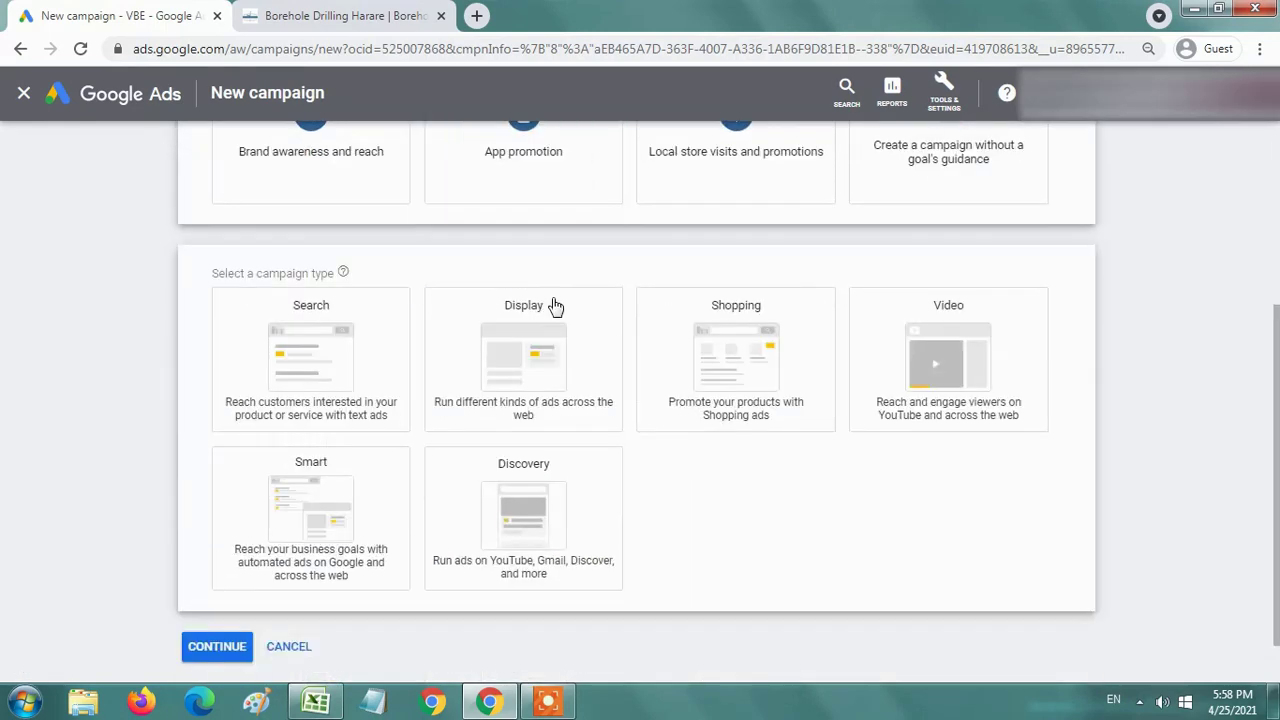
scroll(685, 427, "up", 1)
scroll(685, 427, "up", 3)
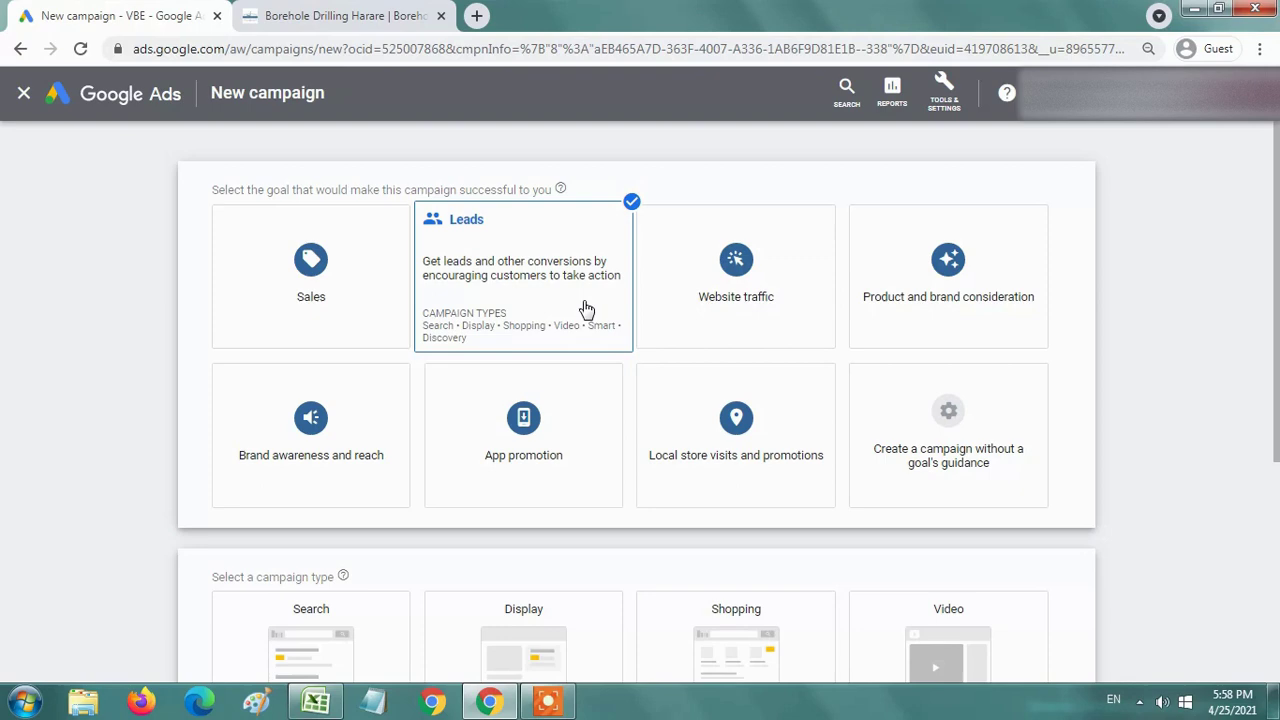
scroll(586, 306, "down", 2)
scroll(586, 306, "down", 2)
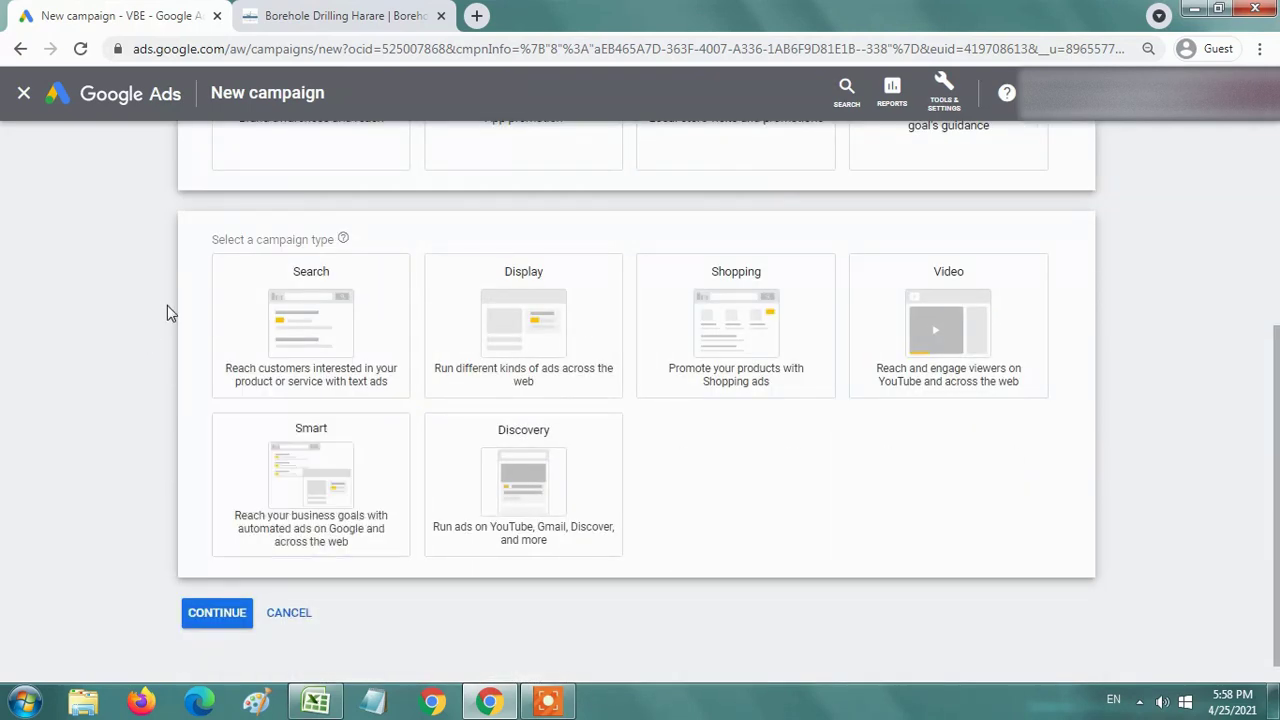
left_click(332, 318)
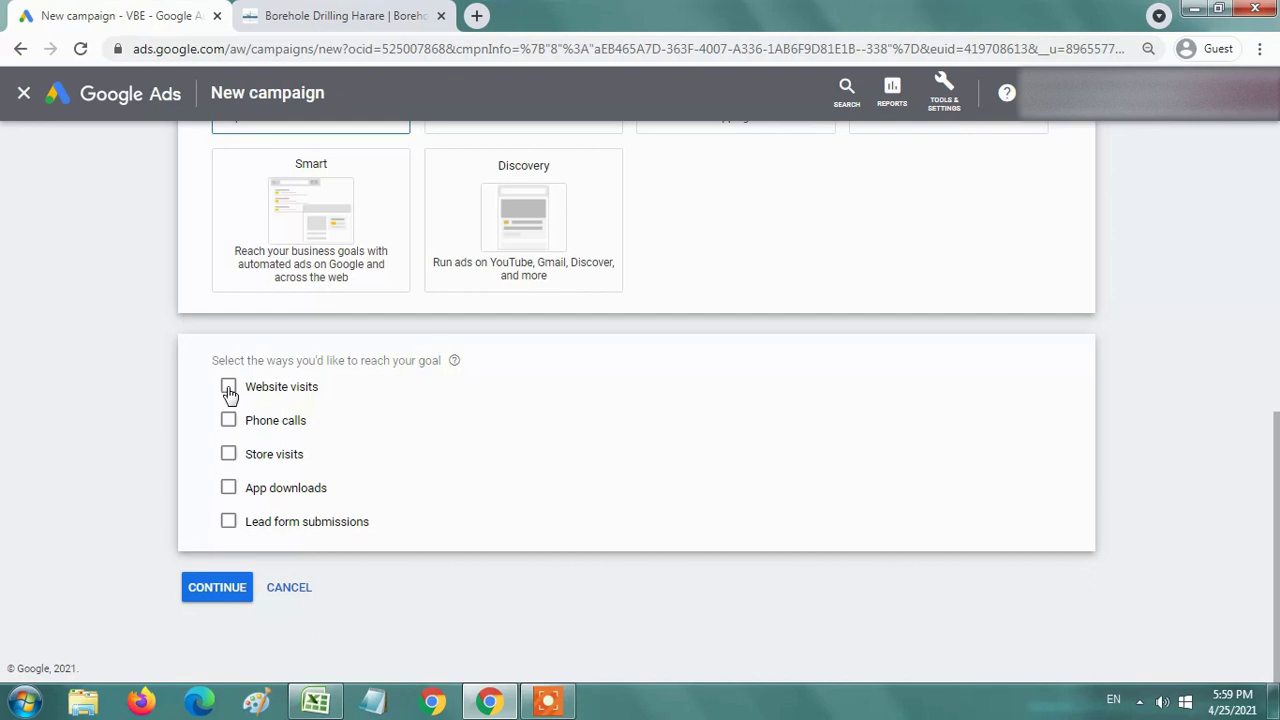
left_click(229, 390)
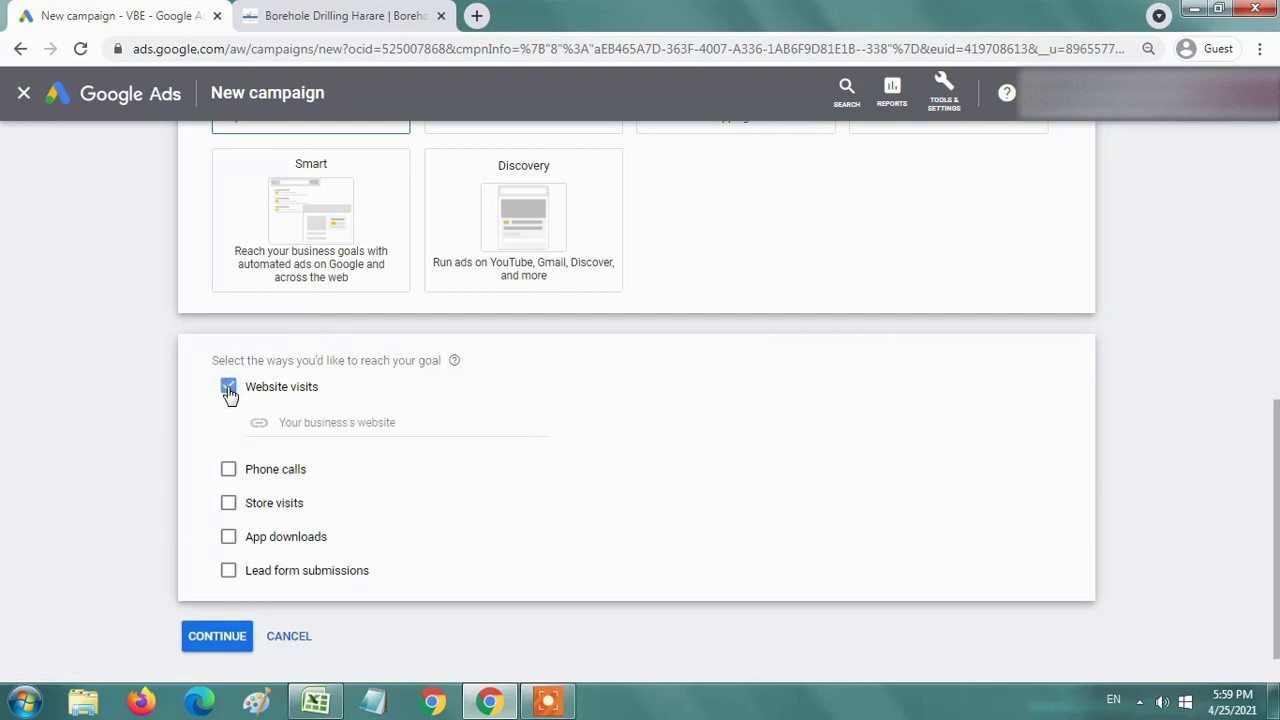
- Copy the borehole company's home page address from the other browser tab
left_click(362, 422)
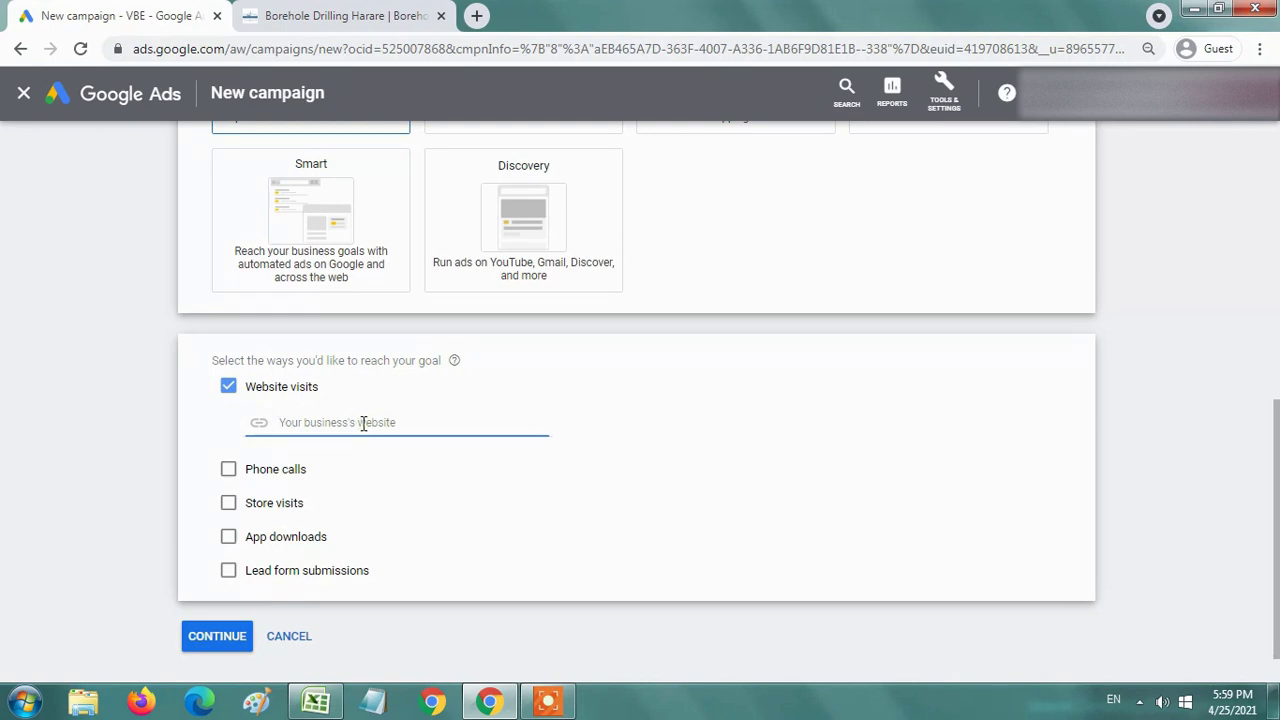
left_click(370, 18)
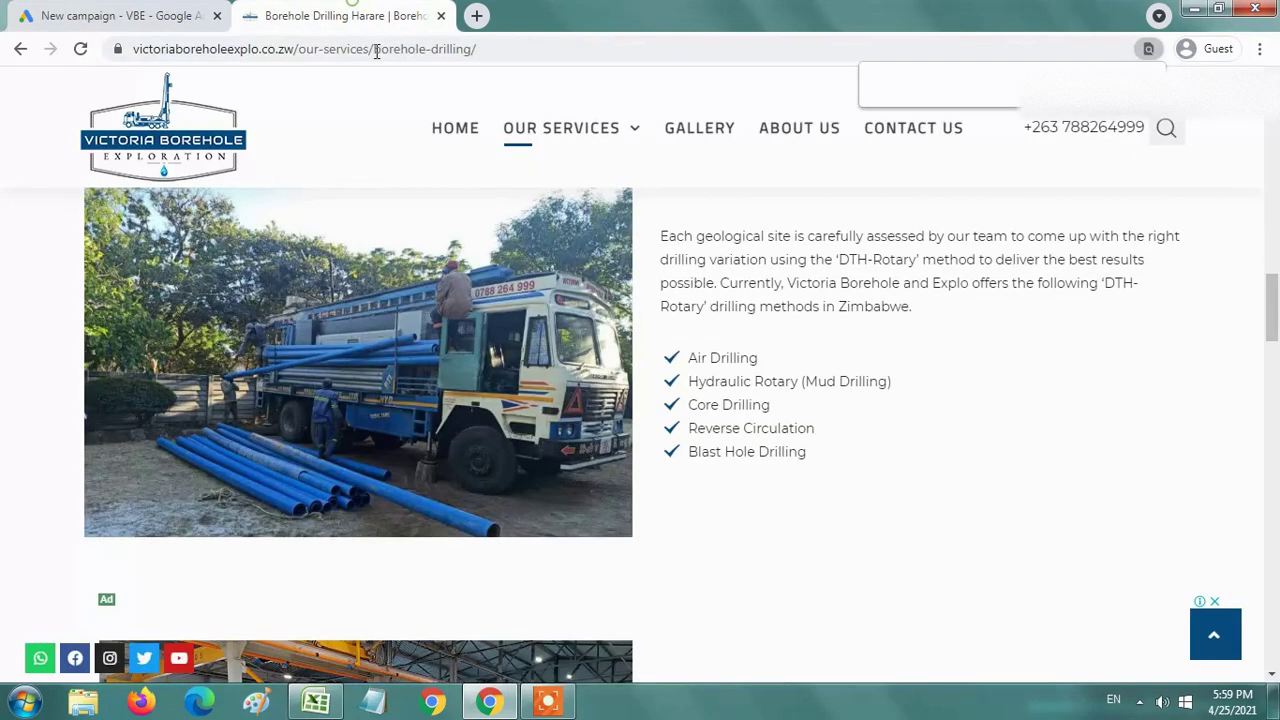
left_click(514, 56)
key("ctrl+a")
key("Return")
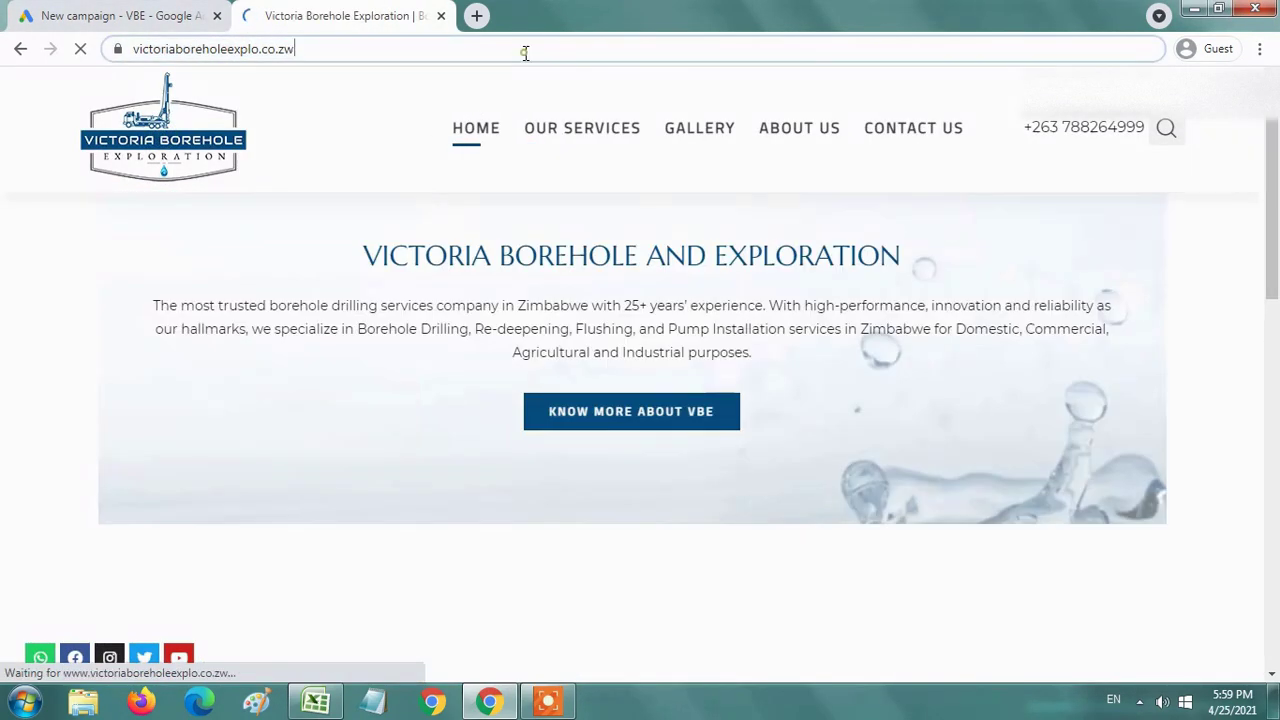
key("ctrl+c")
- Paste the website address, continue, and discard the old draft to start fresh
left_click(171, 14)
left_click(363, 429)
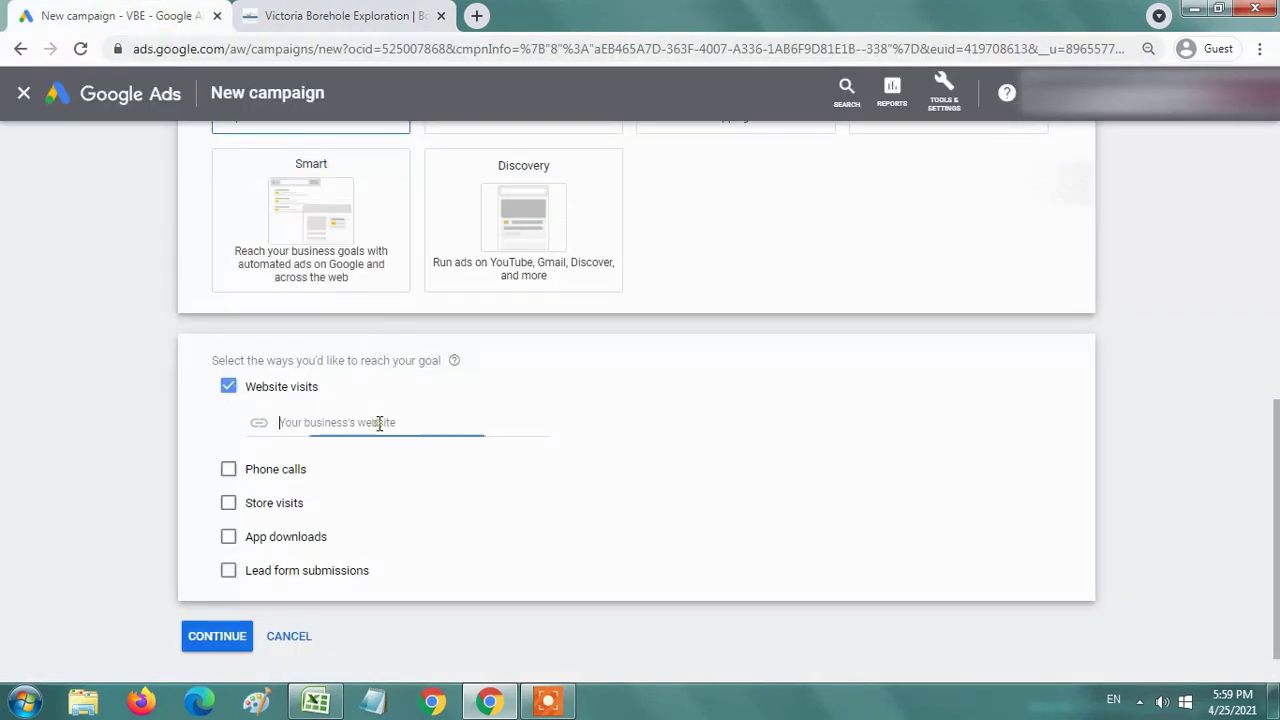
key("ctrl+v")
scroll(515, 457, "down", 1)
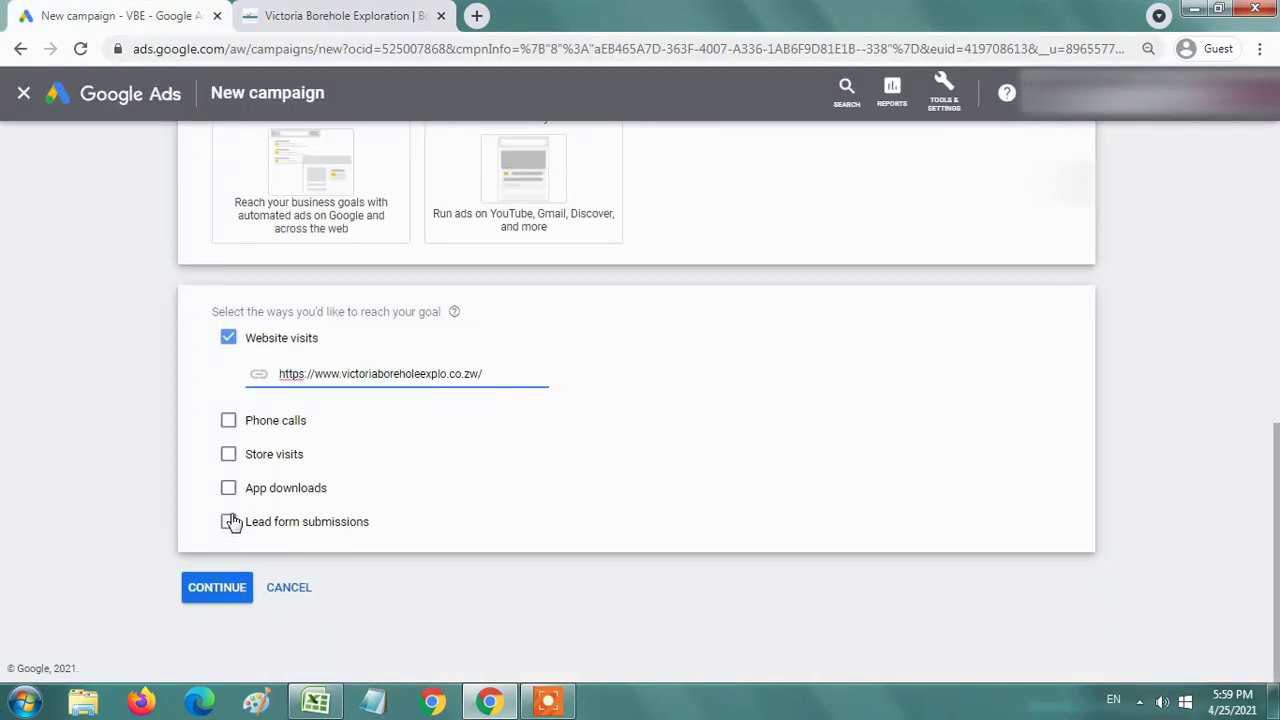
left_click(217, 589)
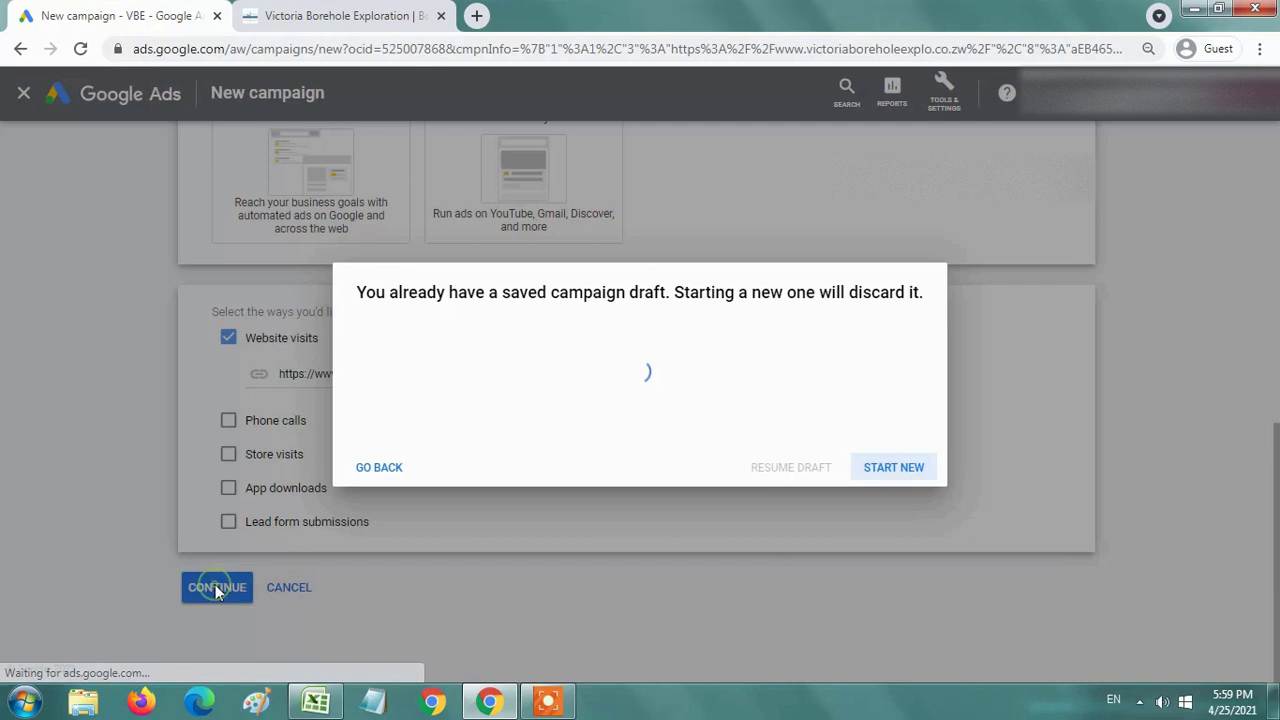
left_click(910, 457)
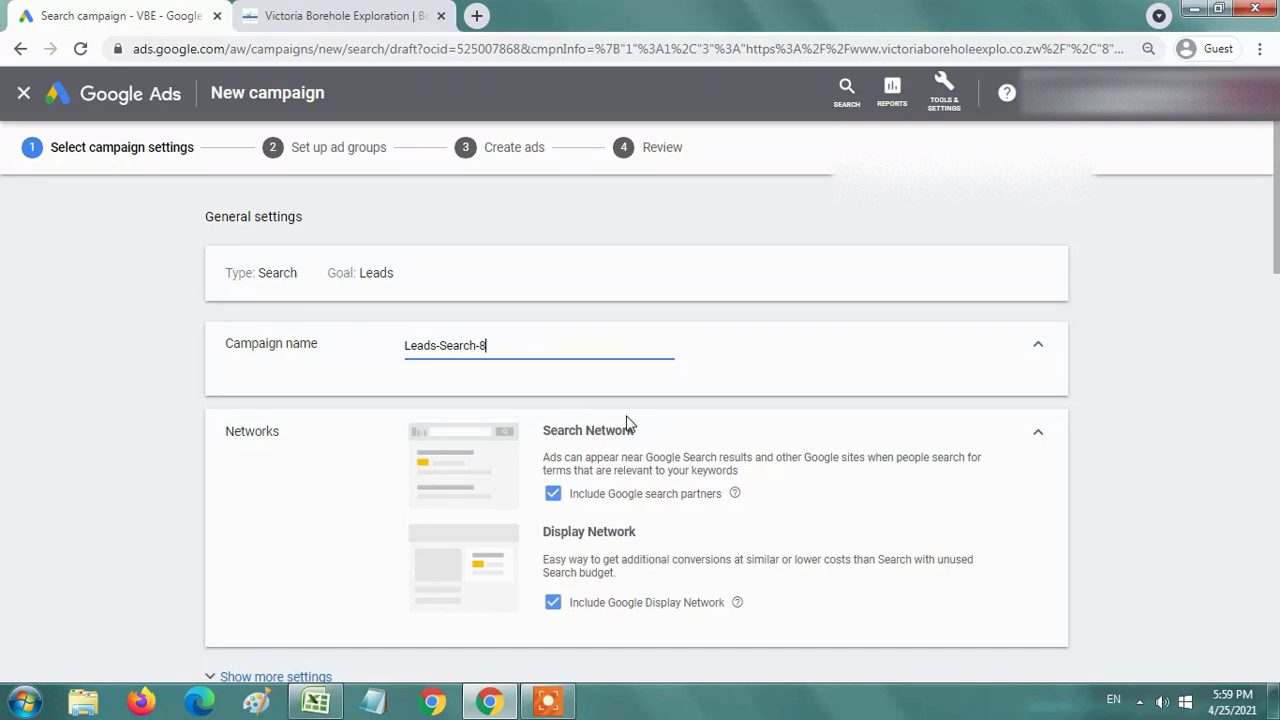
- Copy the campaign name Search_Tutorial_Zim from cell A2 of the Excel plan
left_click(320, 706)
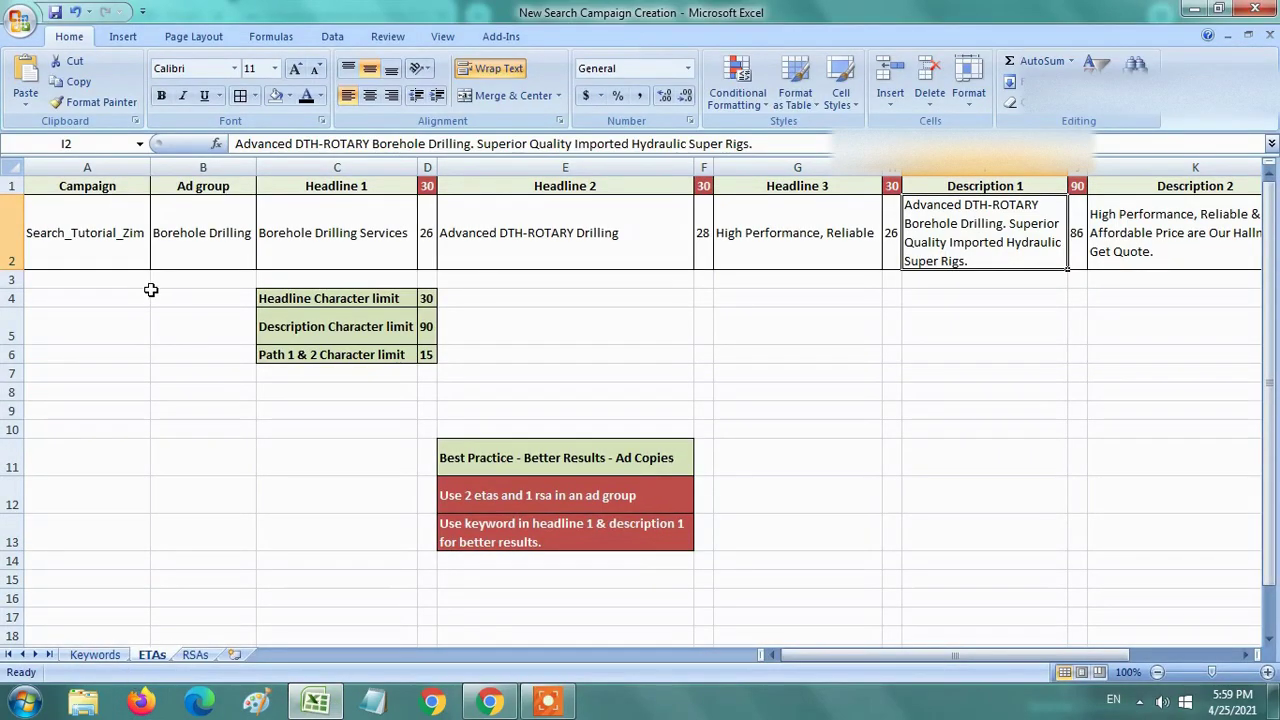
left_click(99, 238)
key("ctrl+c")
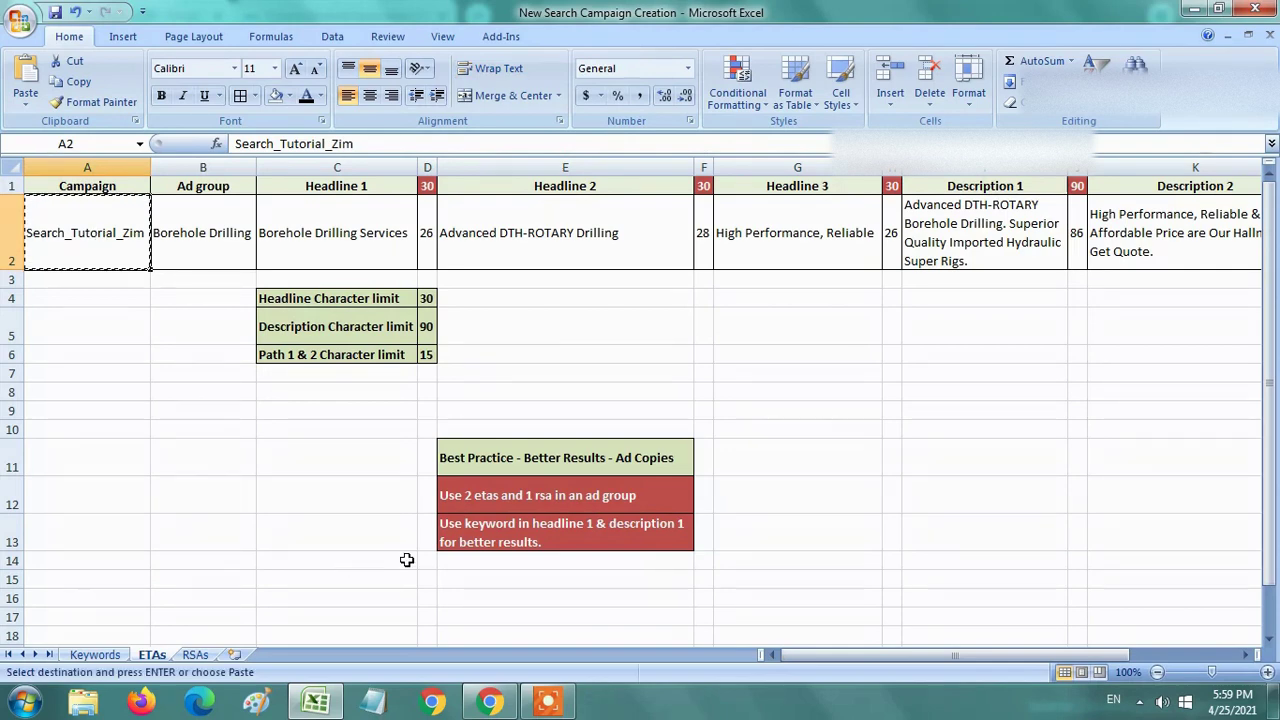
key("alt+Tab")
- Replace the default campaign name with Search_Tutorial_Zim and check its spelling suggestions
key("ctrl+v")
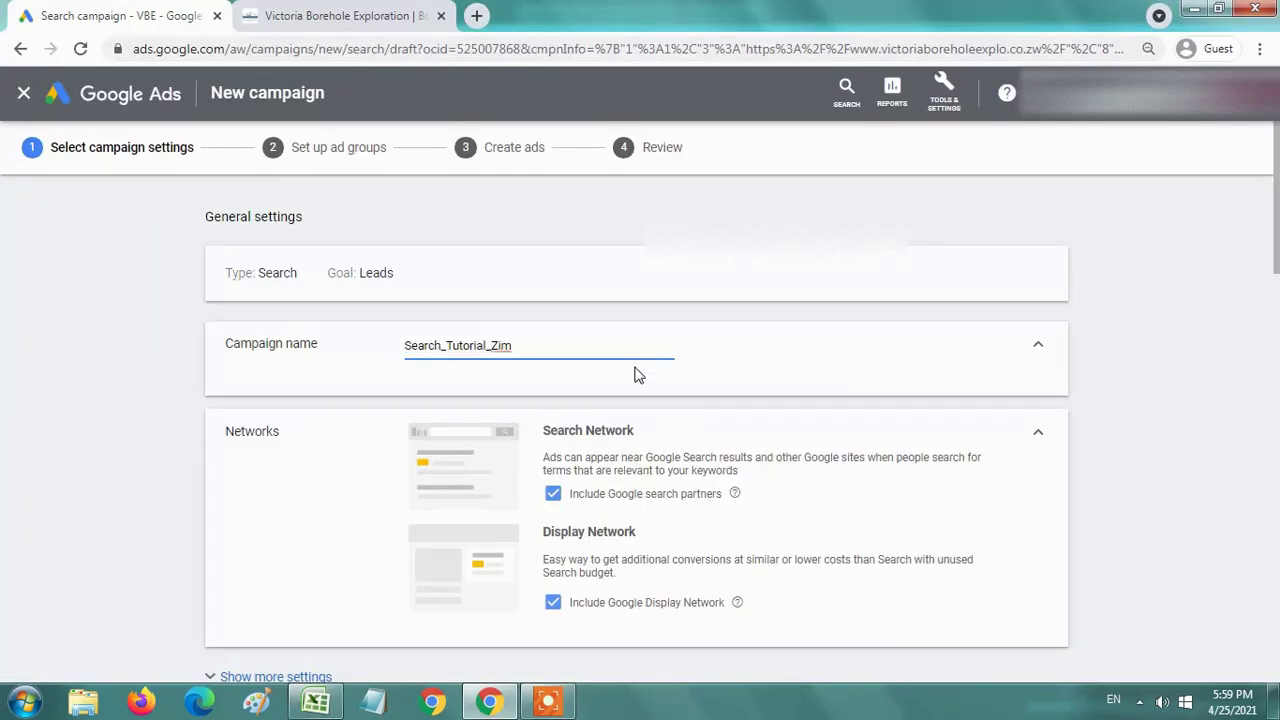
scroll(636, 368, "down", 1)
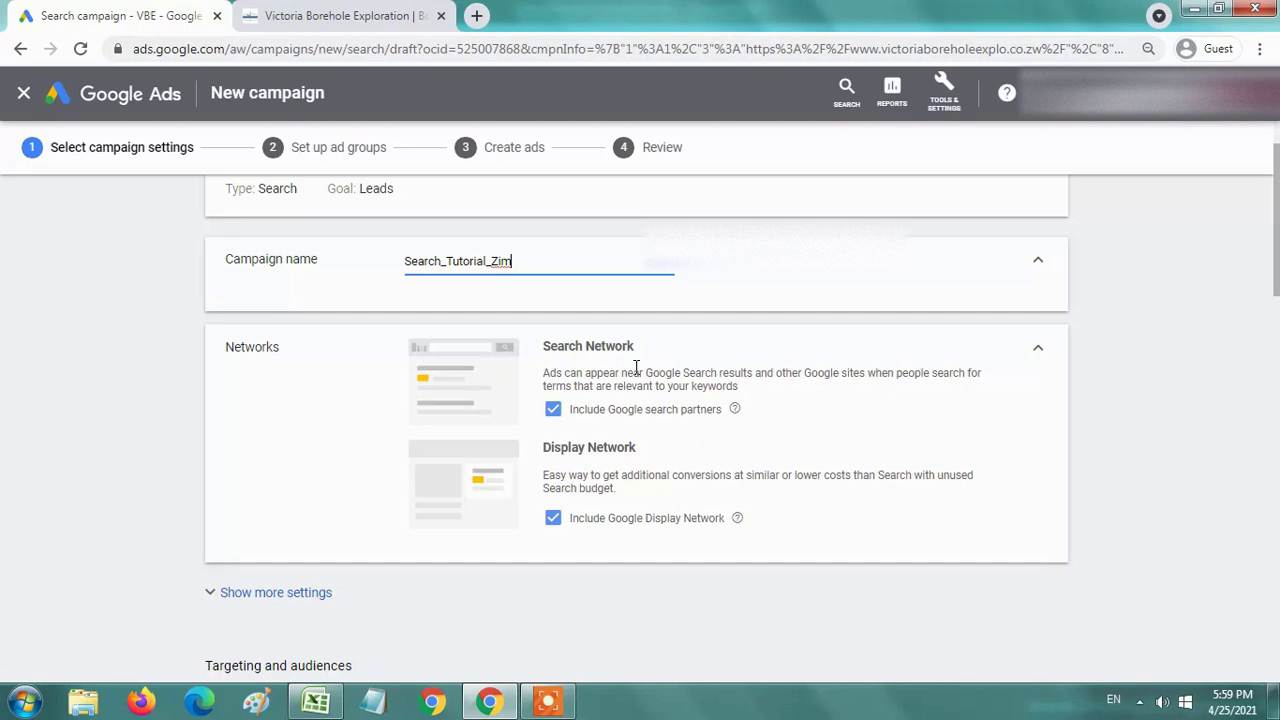
right_click(499, 265)
left_click(571, 362)
key("ctrl+a")
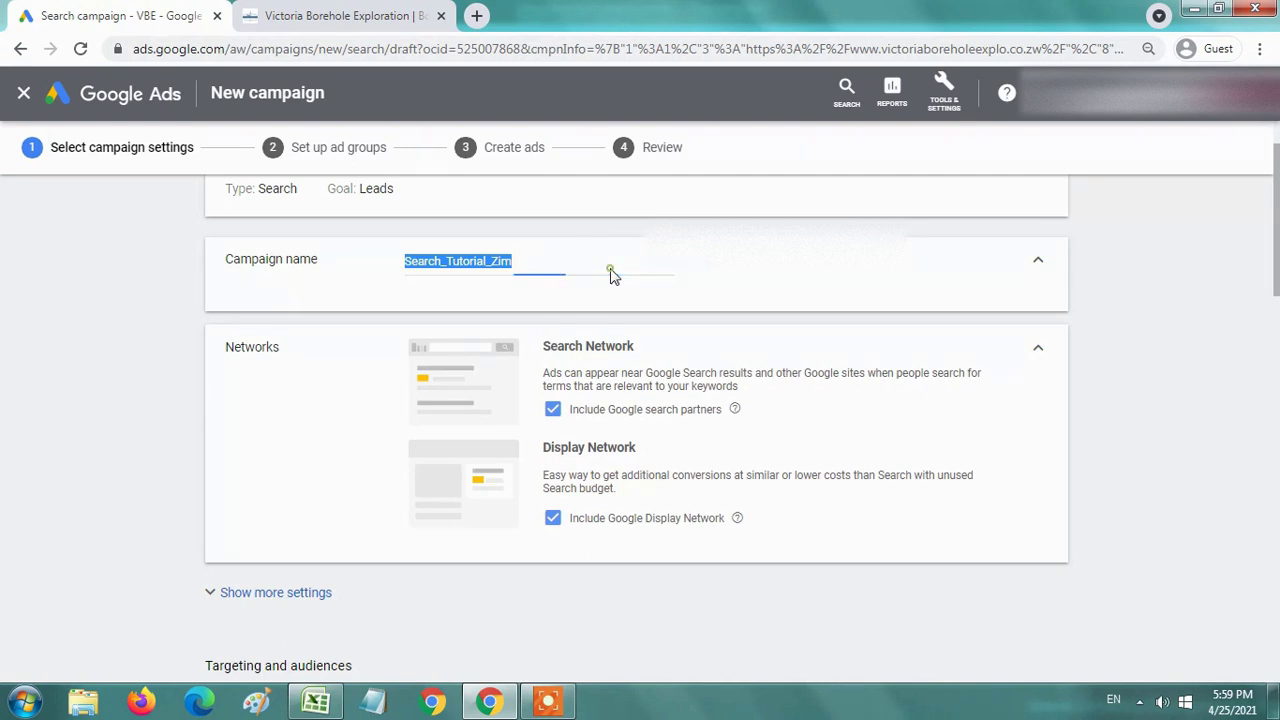
left_click(614, 265)
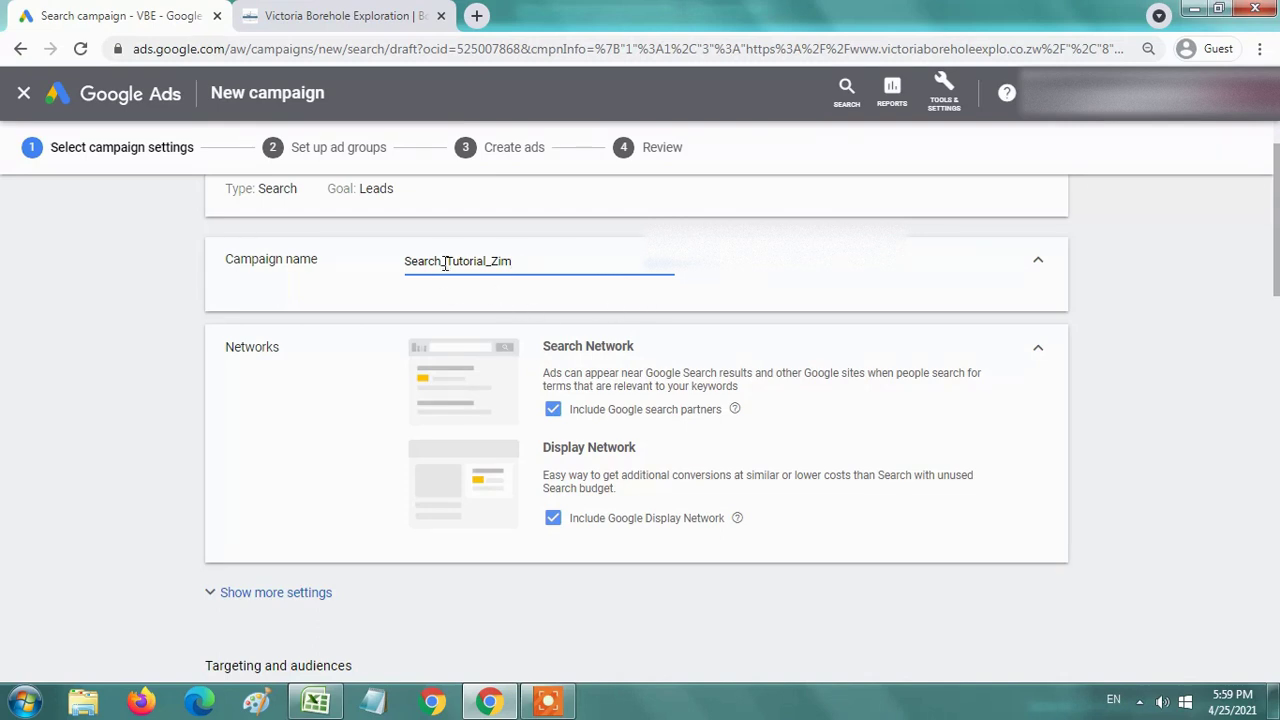
- Review the campaign name by highlighting Search, Tutorial and Zim in turn
left_click_drag(439, 261, 404, 261)
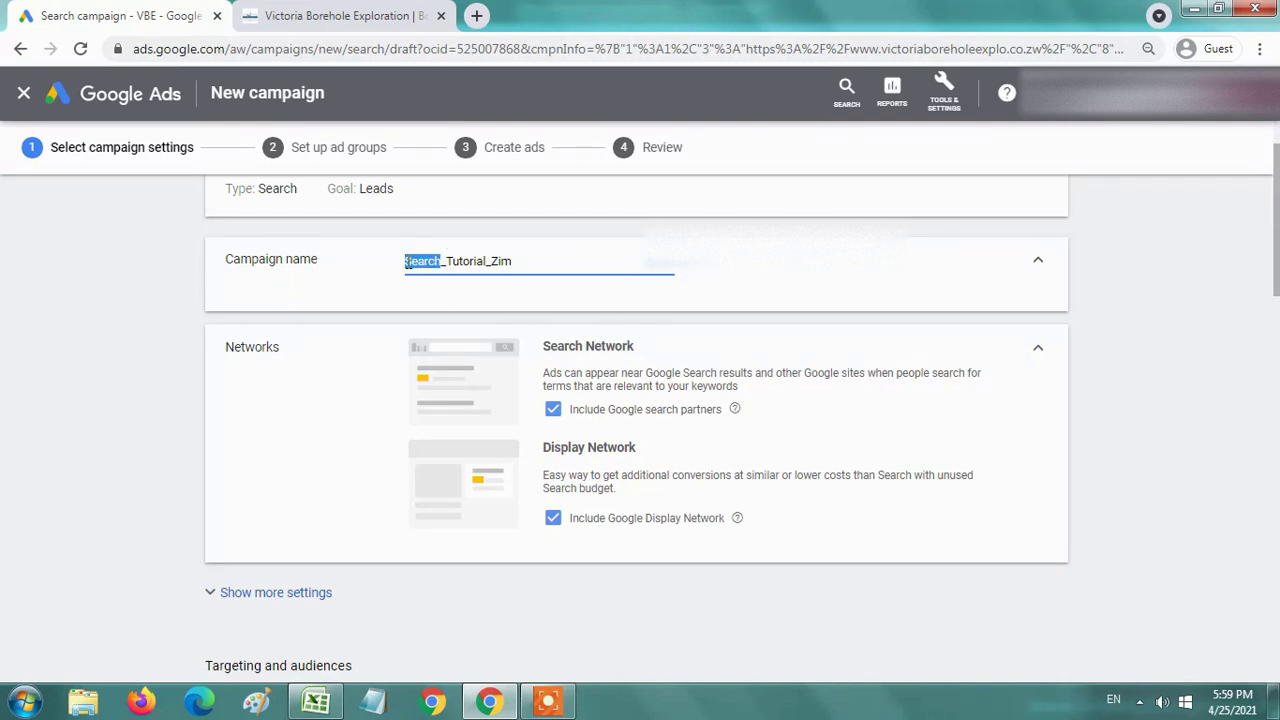
double_click(459, 258)
left_click(449, 260)
left_click_drag(447, 260, 484, 263)
left_click(549, 262)
double_click(552, 266)
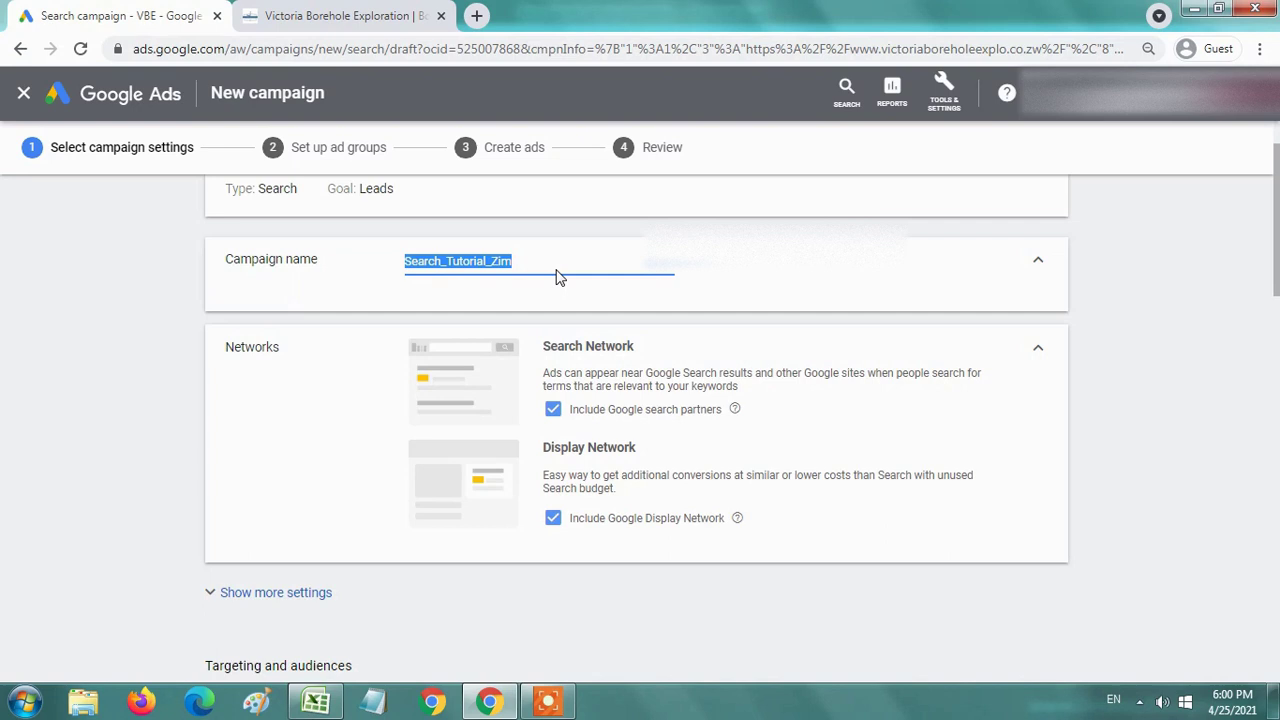
left_click(574, 266)
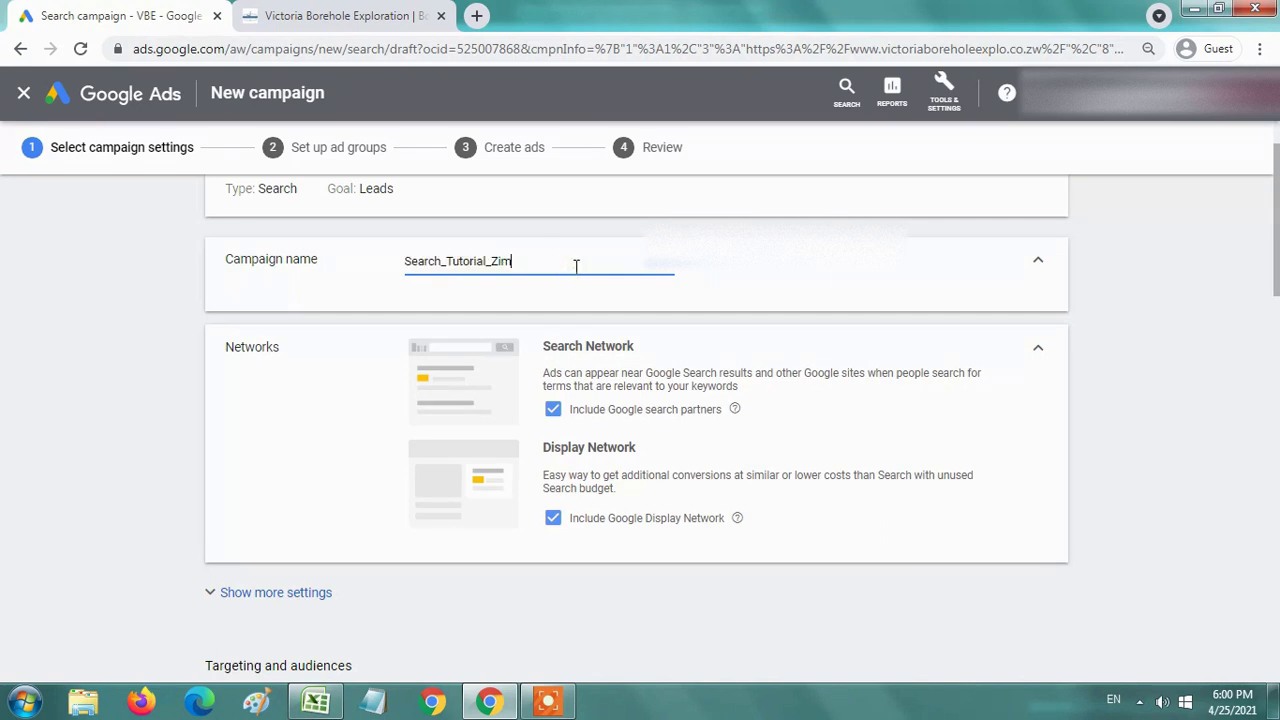
double_click(583, 263)
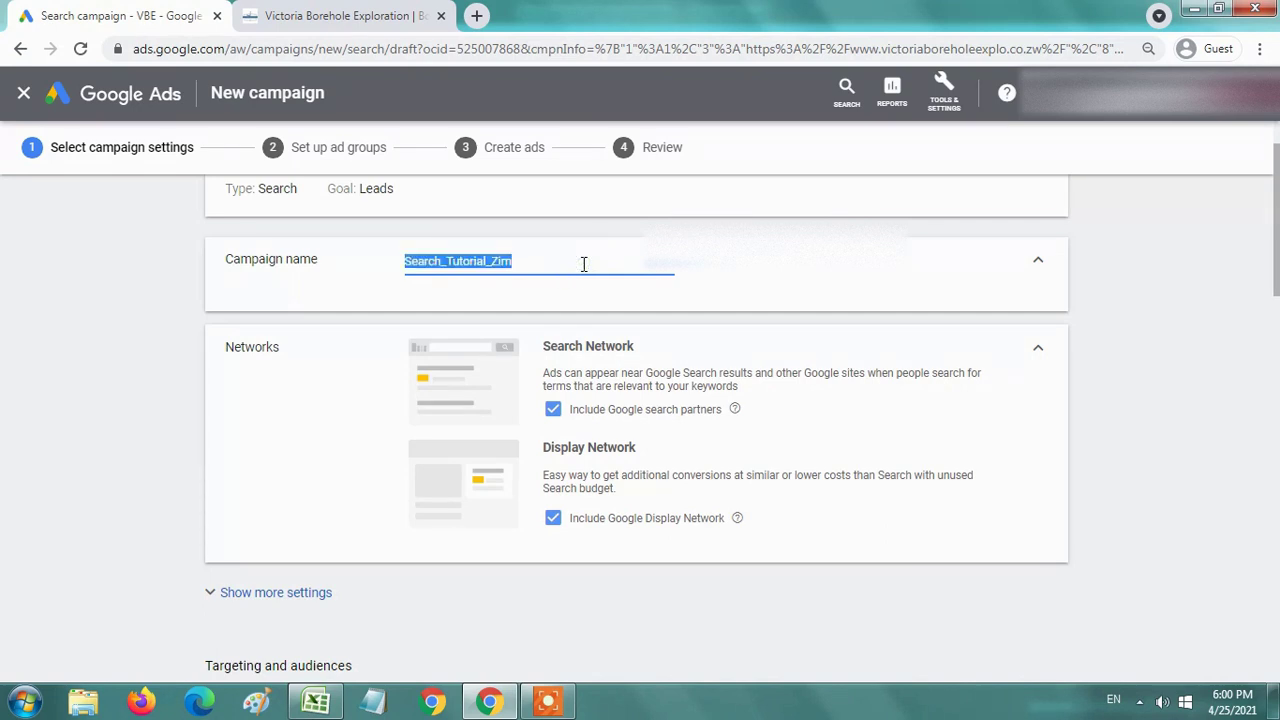
left_click(583, 266)
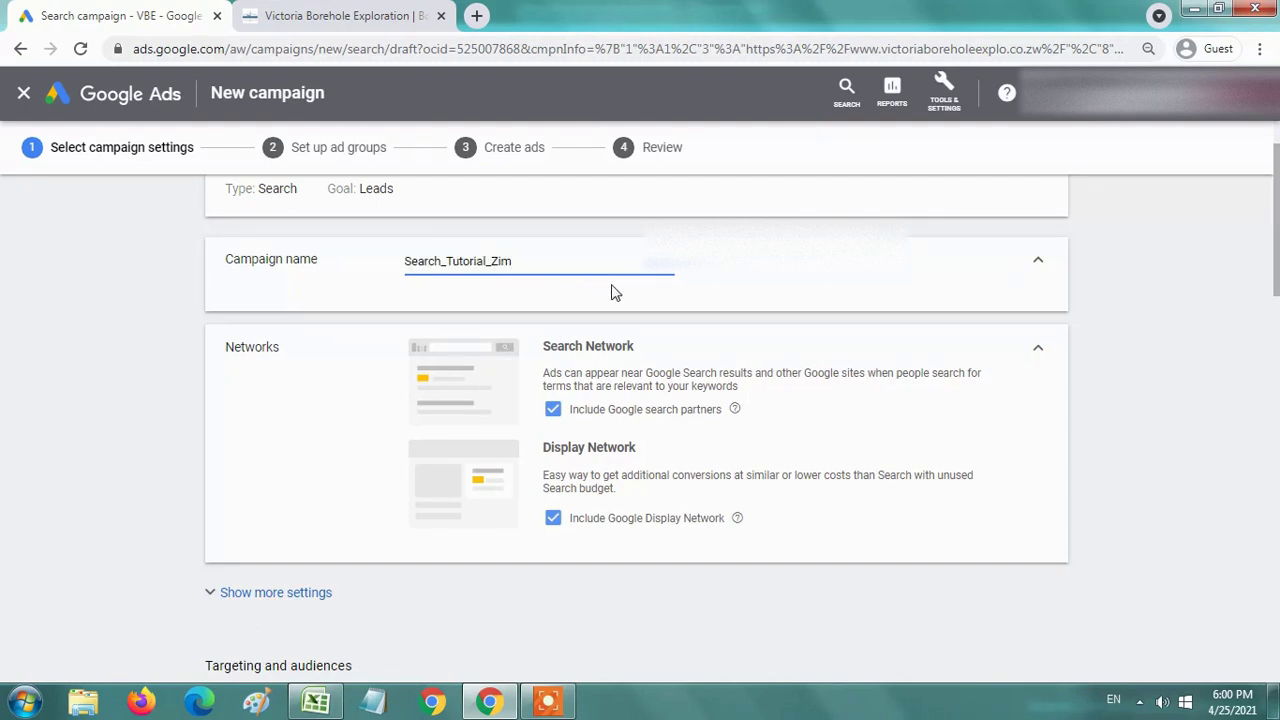
left_click(469, 263)
left_click_drag(493, 260, 517, 258)
key("ctrl+a")
left_click(560, 261)
- Untick Include Google Display Network, keeping Google search partners on
triple_click(570, 346)
left_click(632, 347)
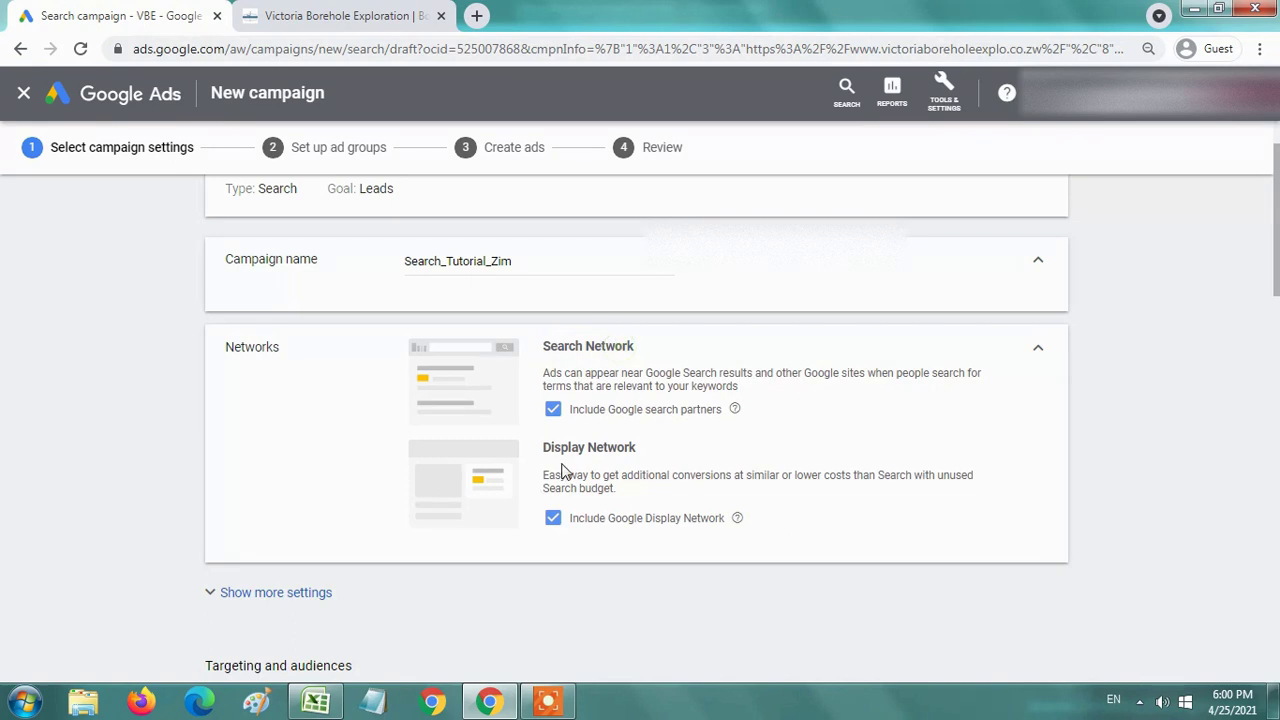
left_click(553, 518)
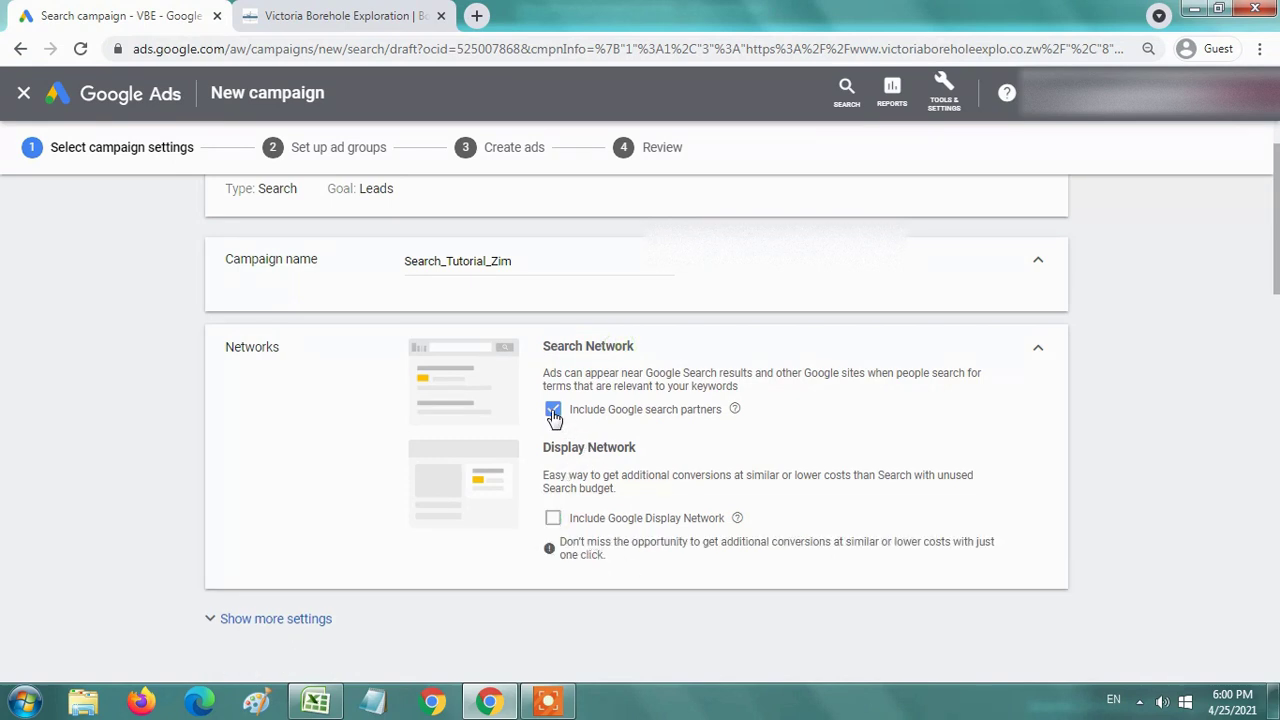
- Leave search partners on and switch Locations to 'Enter another location'
left_click(553, 411)
scroll(731, 500, "down", 3)
scroll(714, 491, "down", 1)
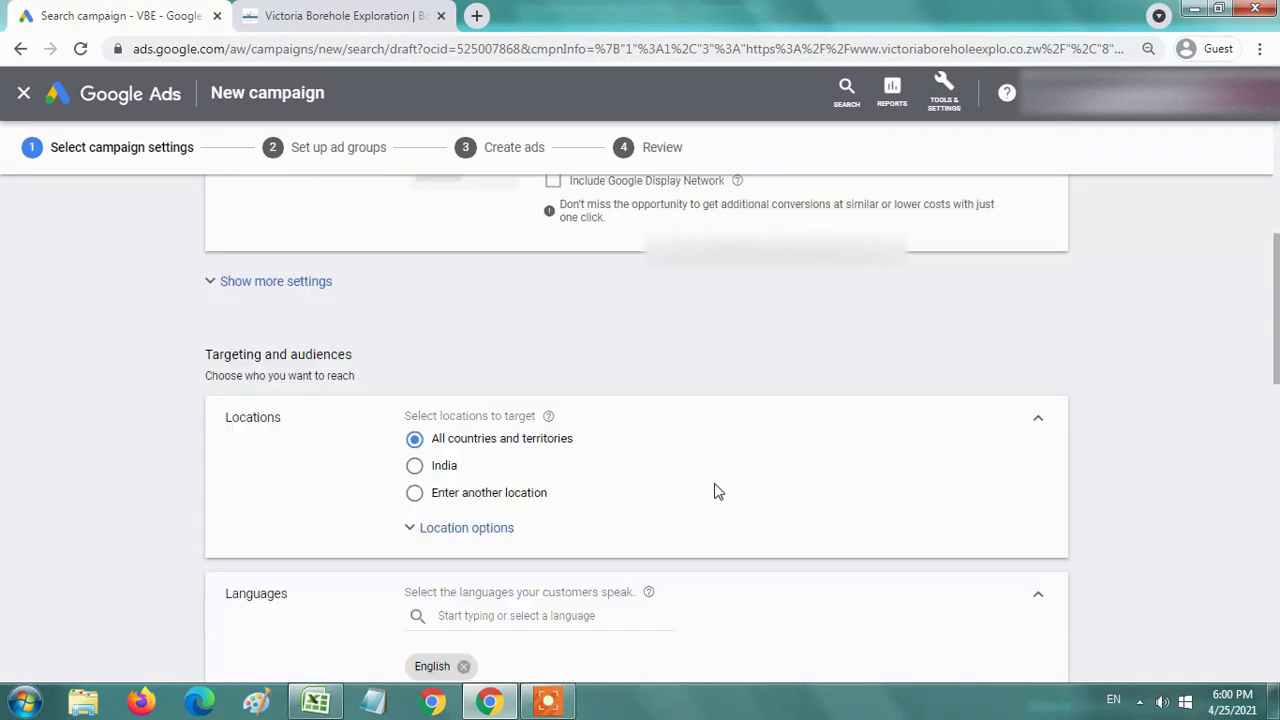
scroll(428, 478, "down", 1)
left_click(417, 450)
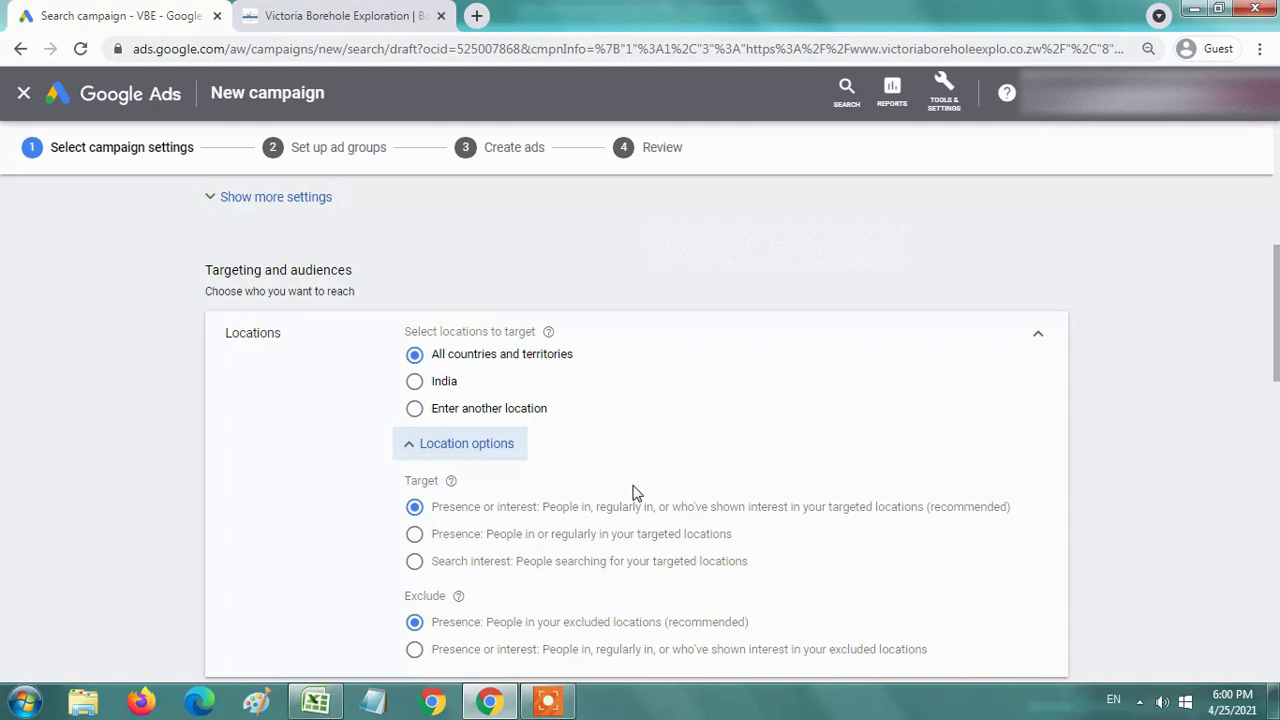
scroll(625, 487, "down", 1)
left_click(460, 328)
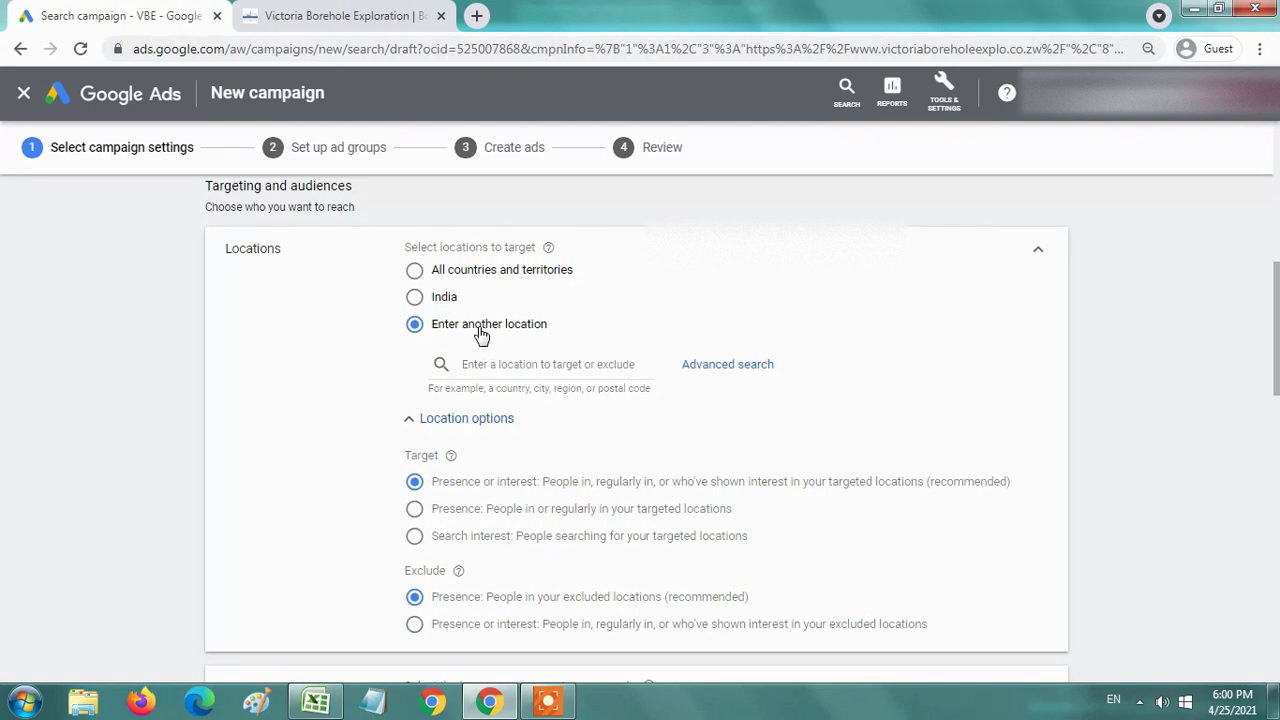
- Search 'zim' in advanced location search, target Zimbabwe (reach about 1,170,000), and save
left_click(727, 364)
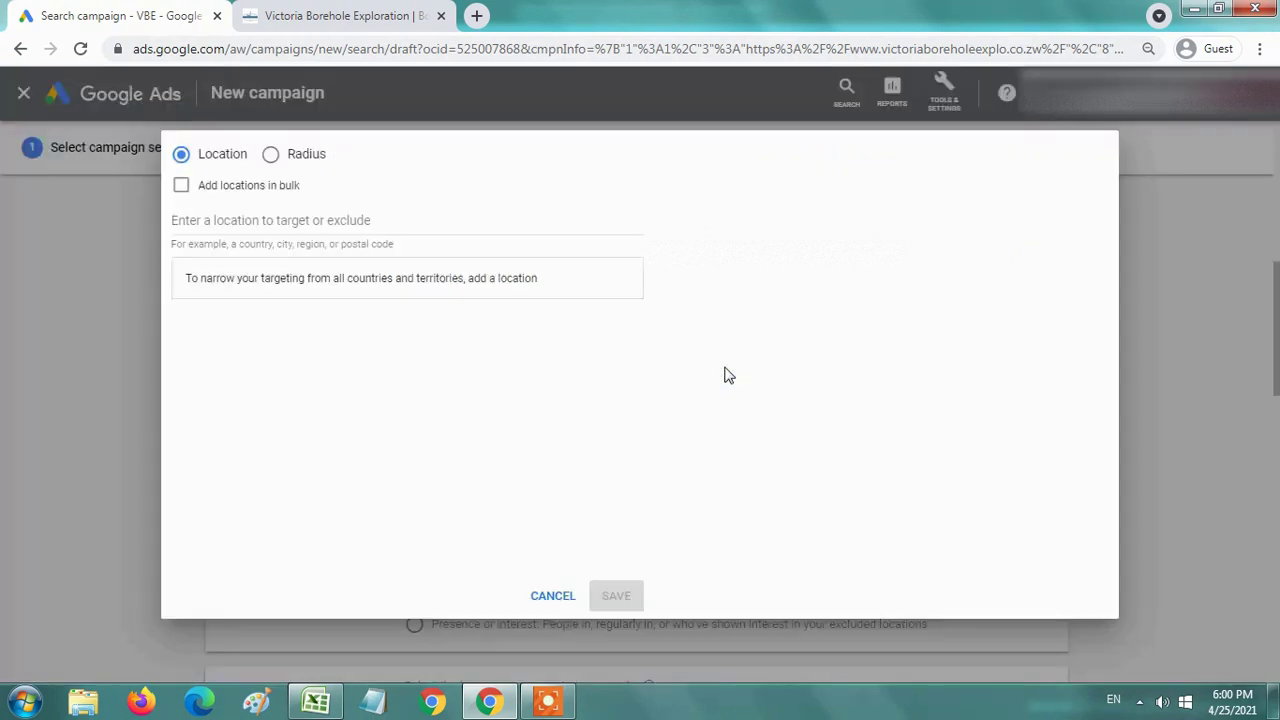
left_click(424, 219)
type("z")
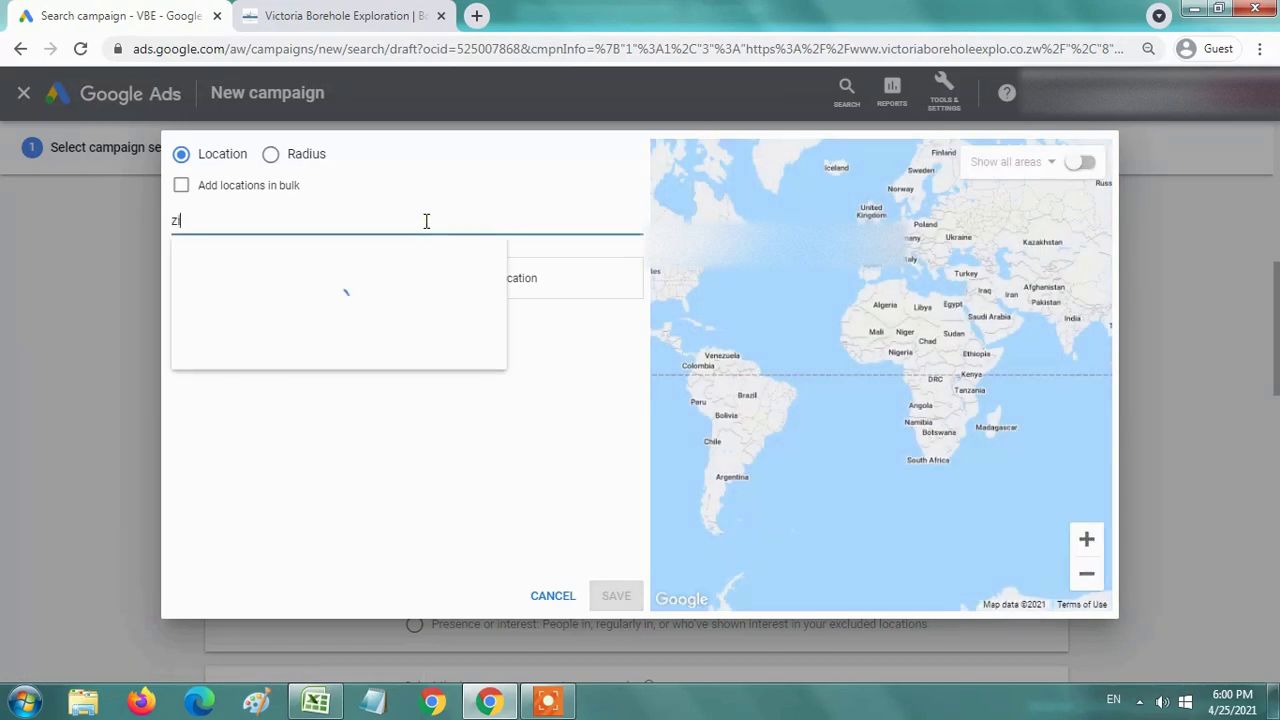
type("imba")
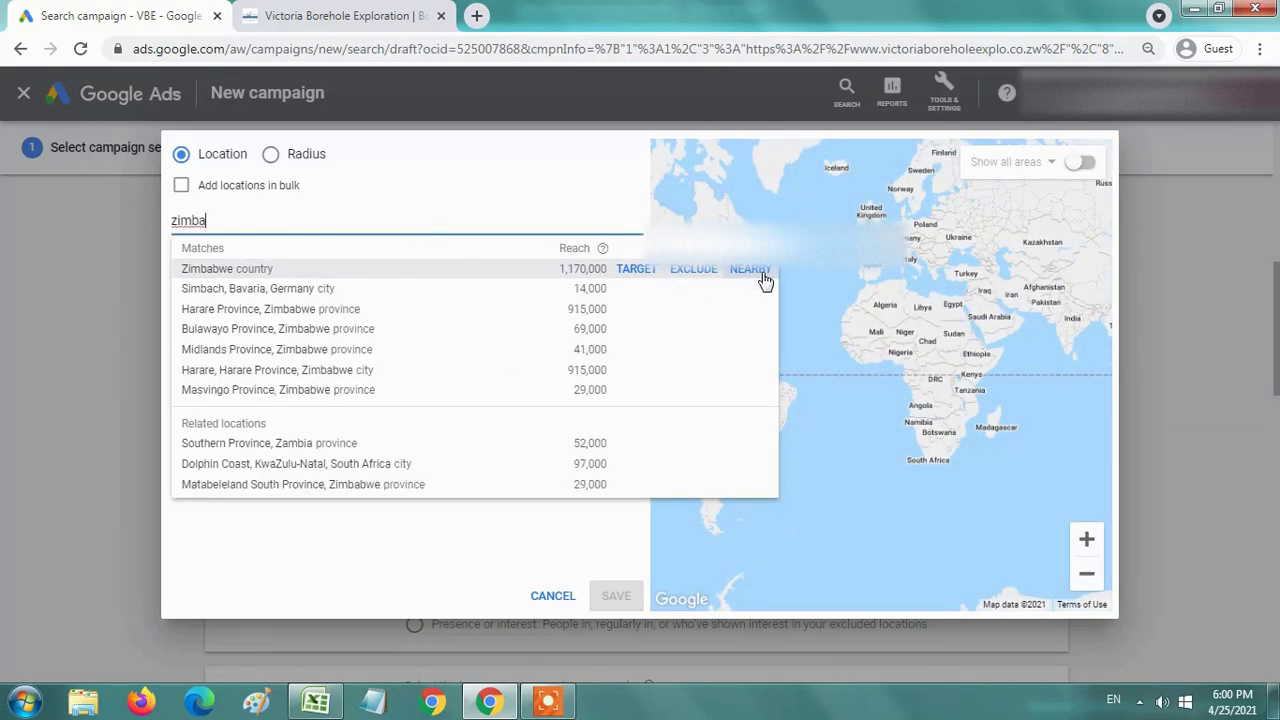
left_click(650, 270)
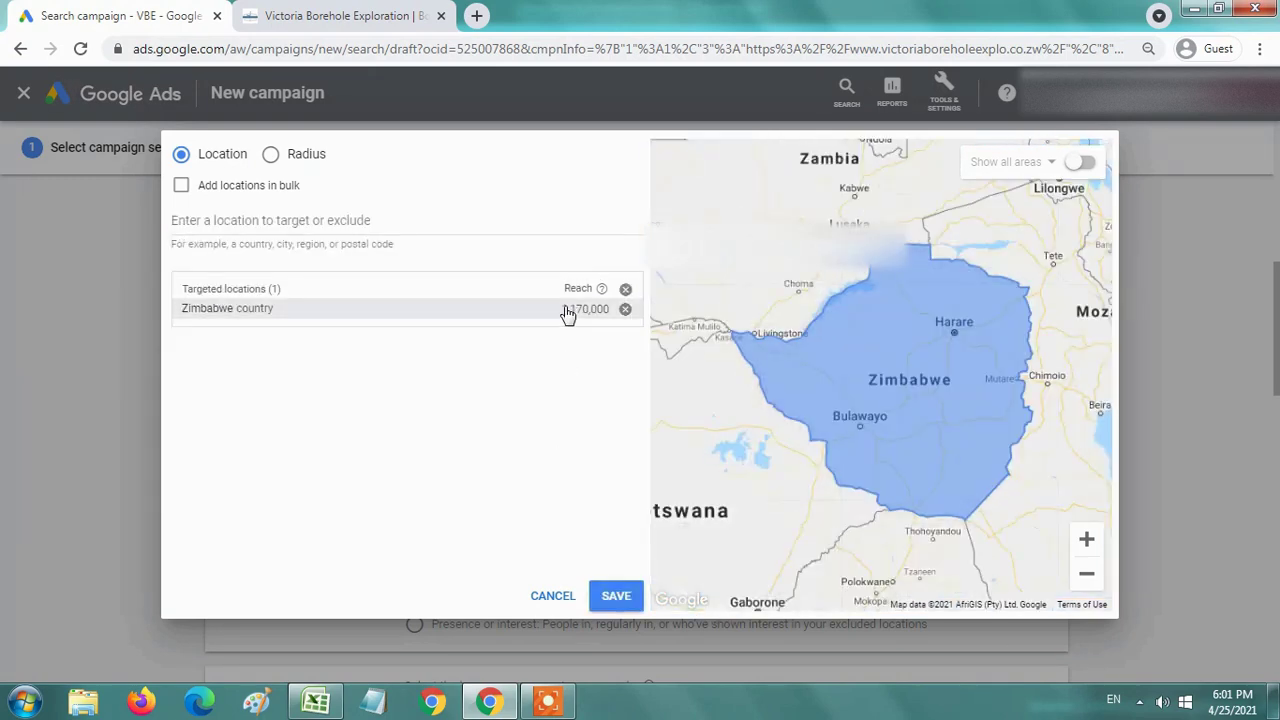
left_click_drag(557, 312, 612, 325)
left_click(578, 380)
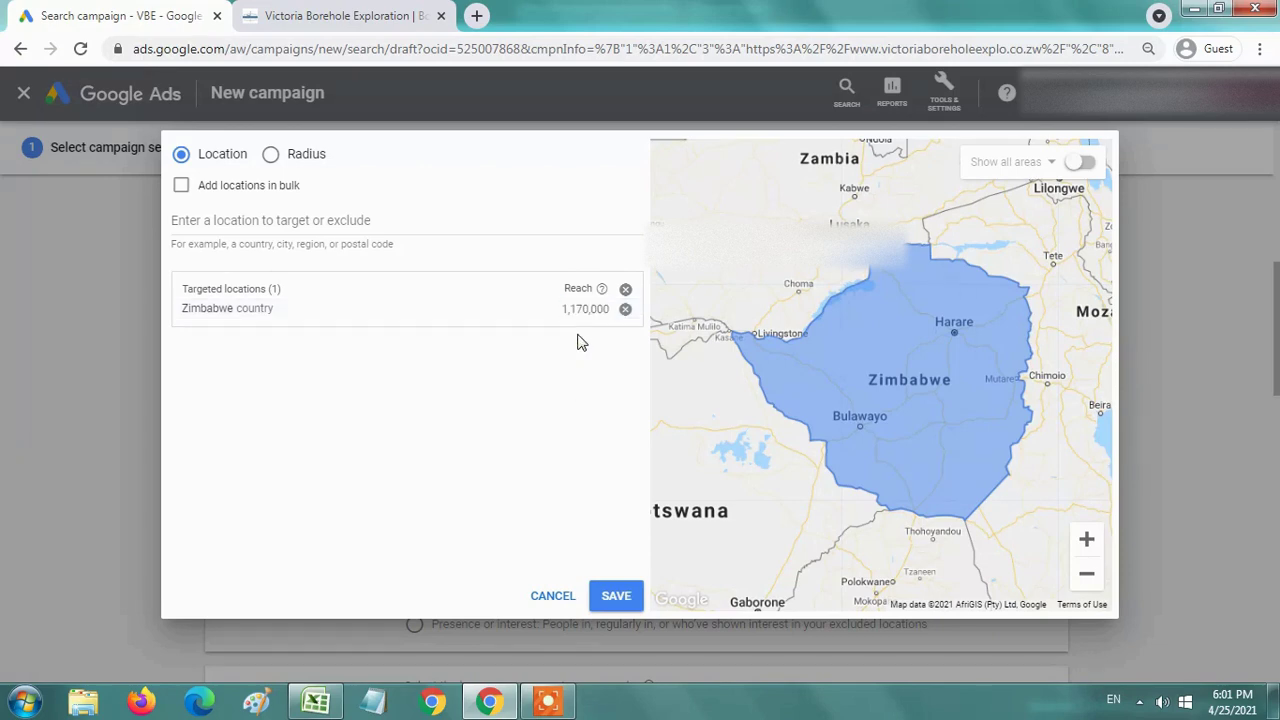
left_click(620, 597)
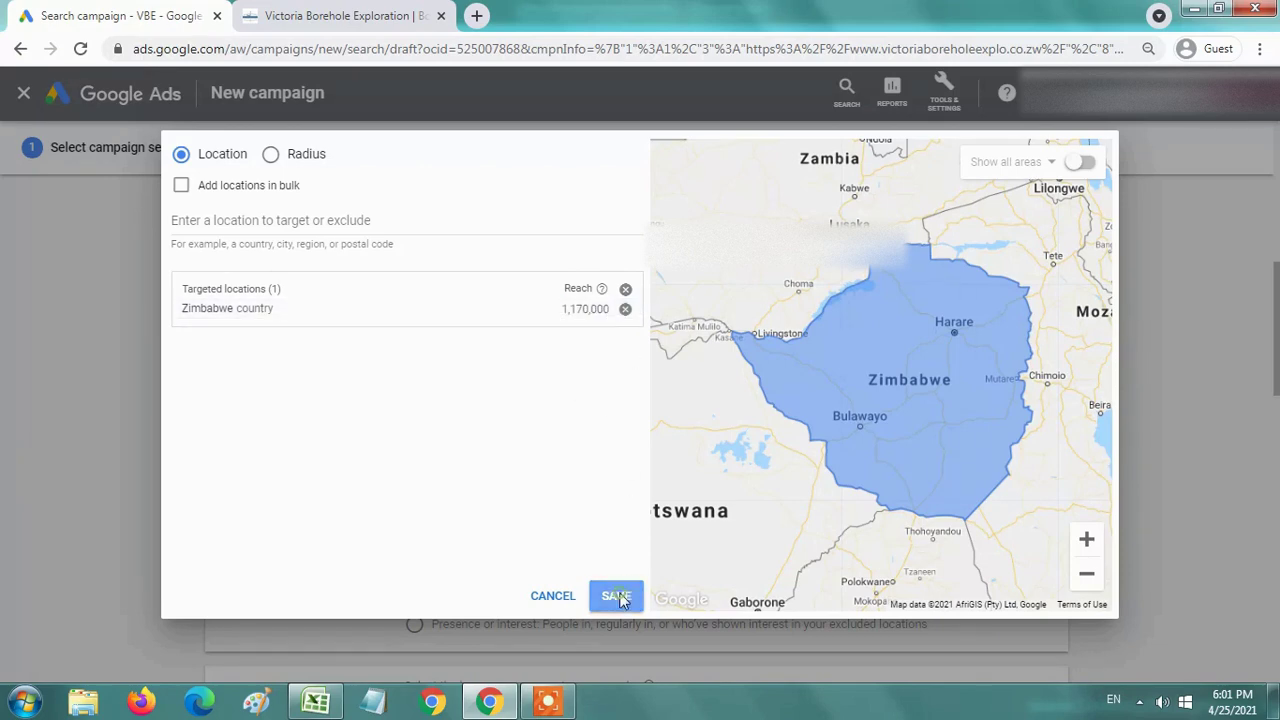
- Set the Target option to 'Presence: People in or regularly in your targeted locations'
scroll(350, 407, "down", 2)
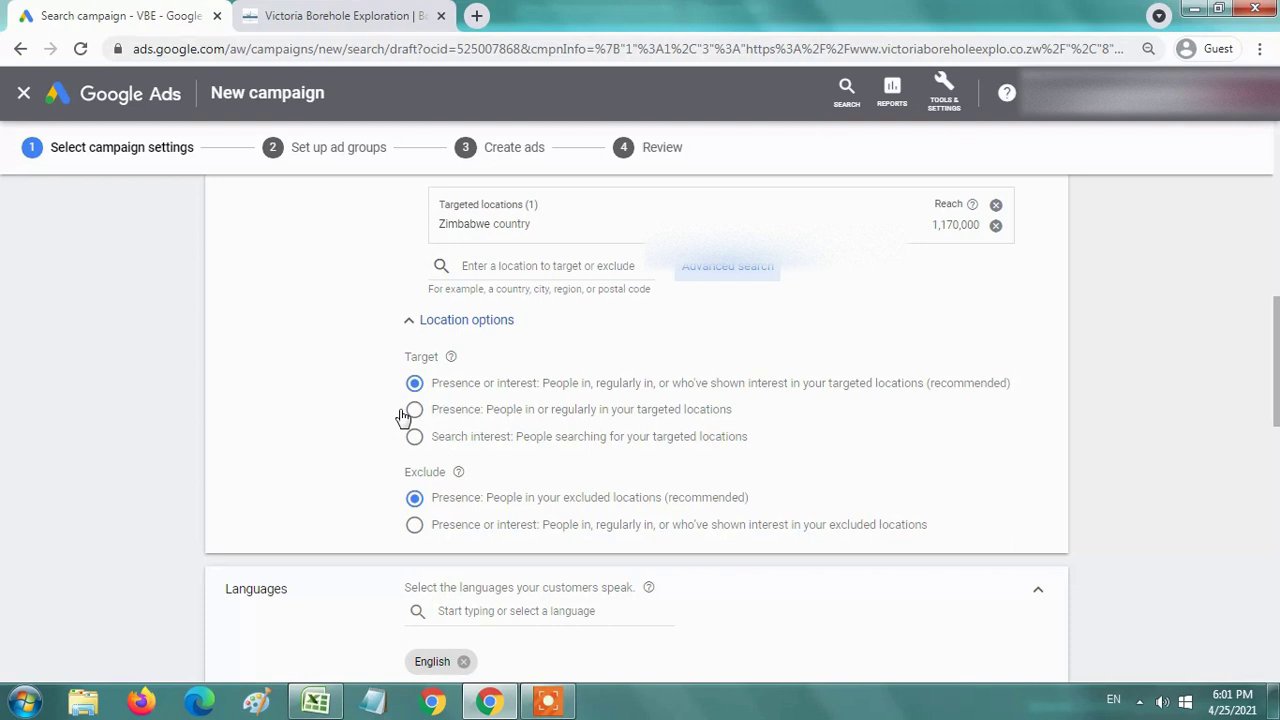
scroll(335, 494, "down", 1)
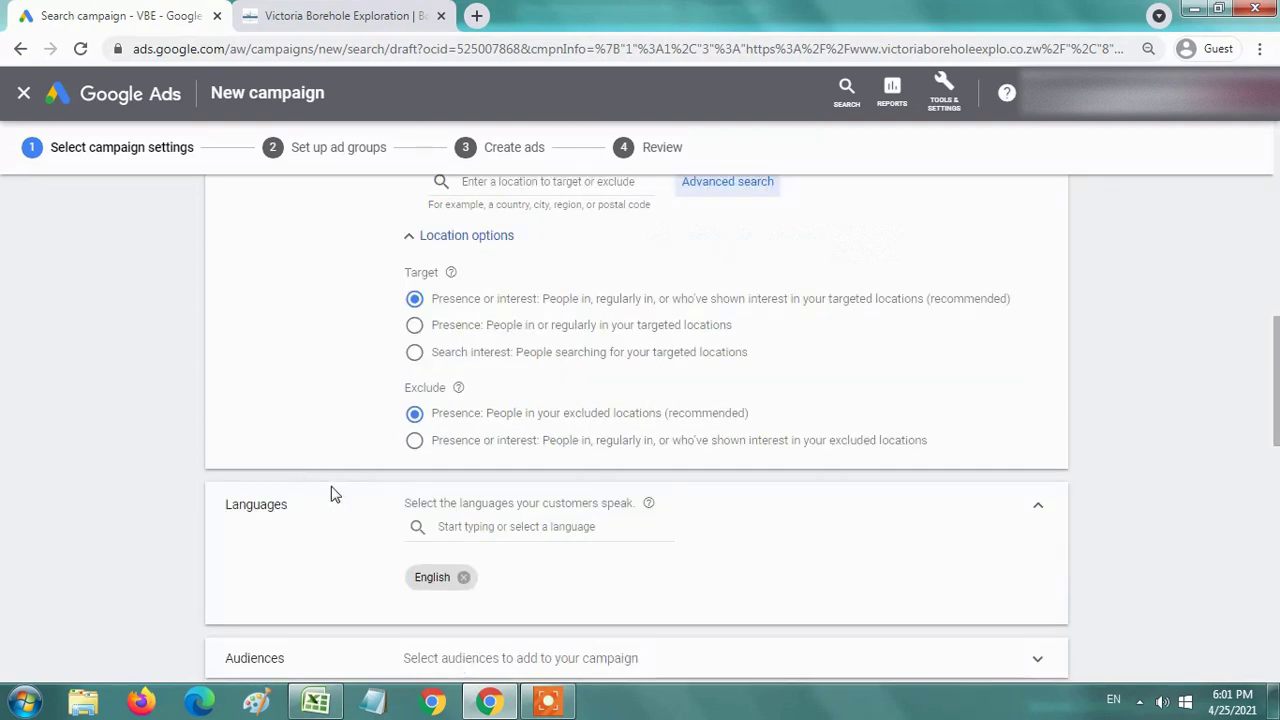
left_click(415, 327)
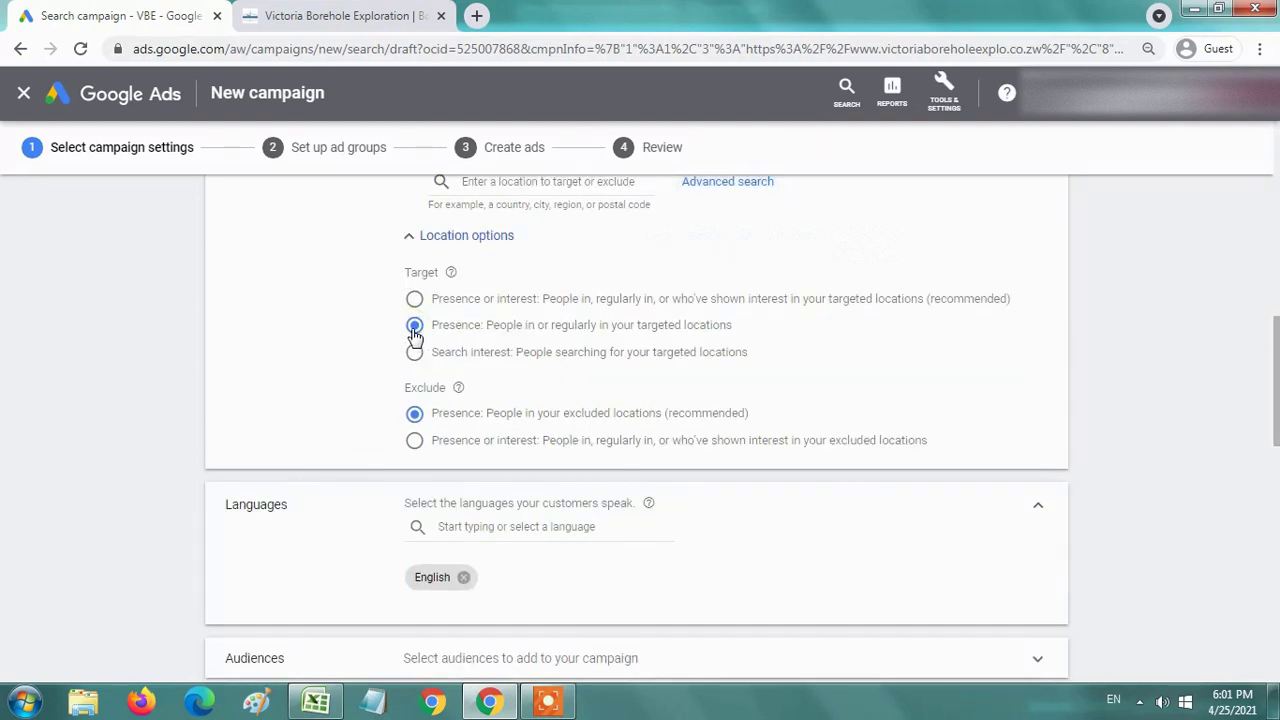
left_click(414, 299)
left_click(414, 327)
triple_click(606, 329)
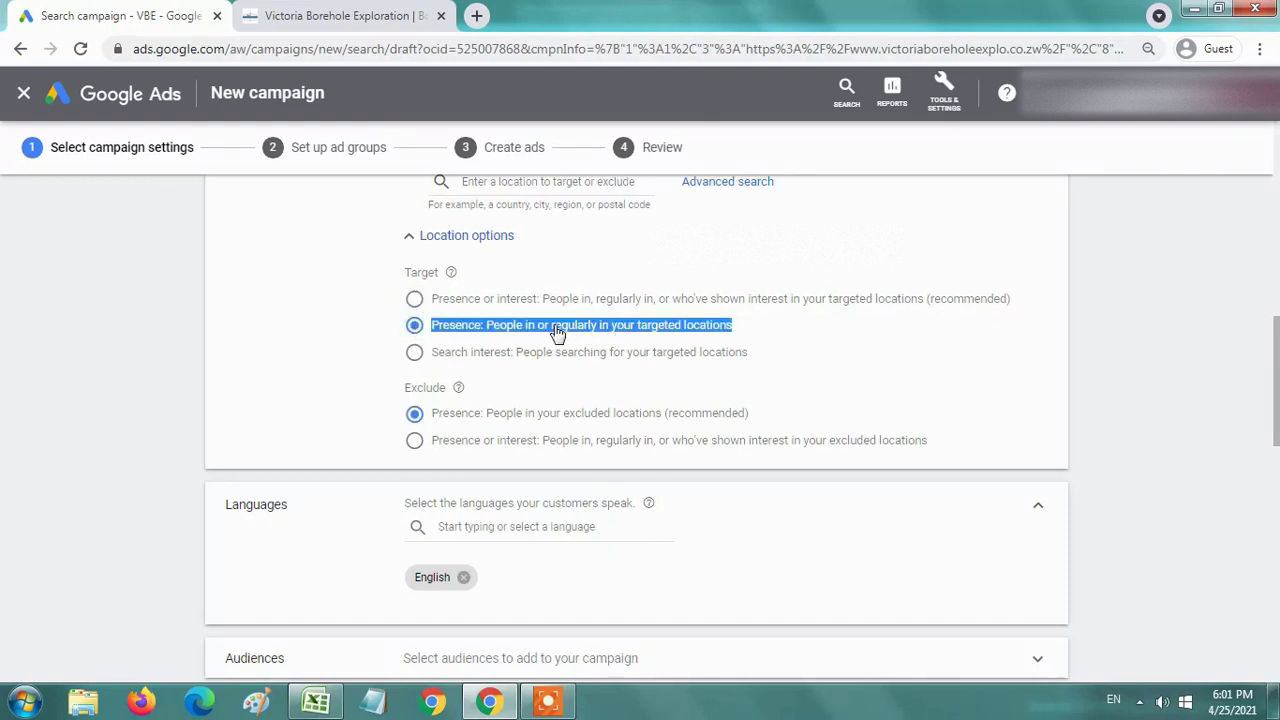
triple_click(565, 330)
left_click(565, 330)
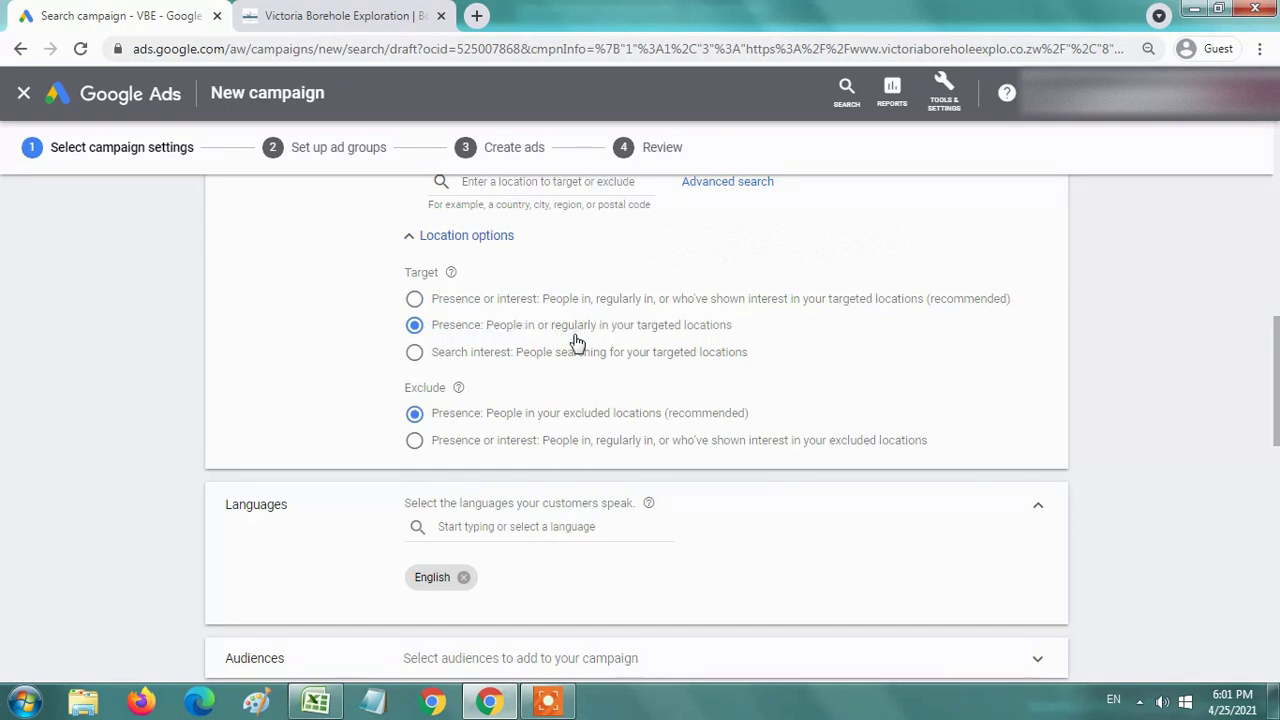
scroll(565, 330, "up", 1)
triple_click(562, 409)
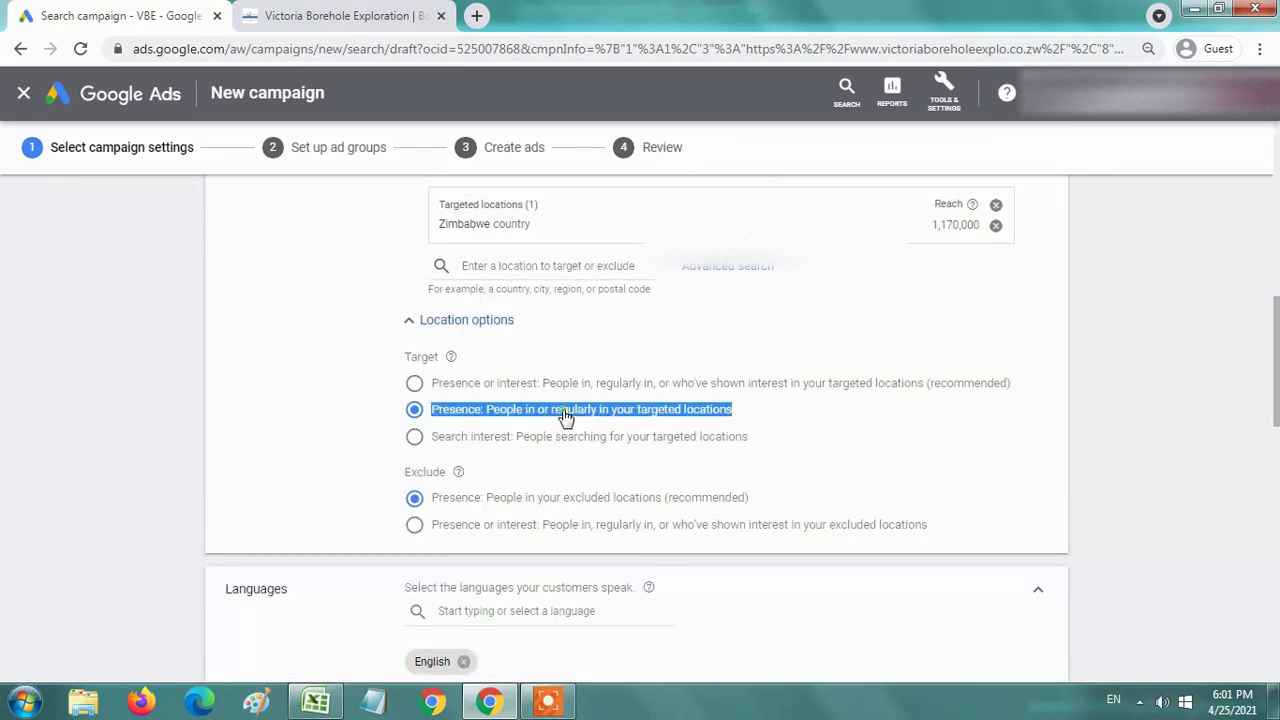
left_click(576, 412)
scroll(336, 412, "down", 2)
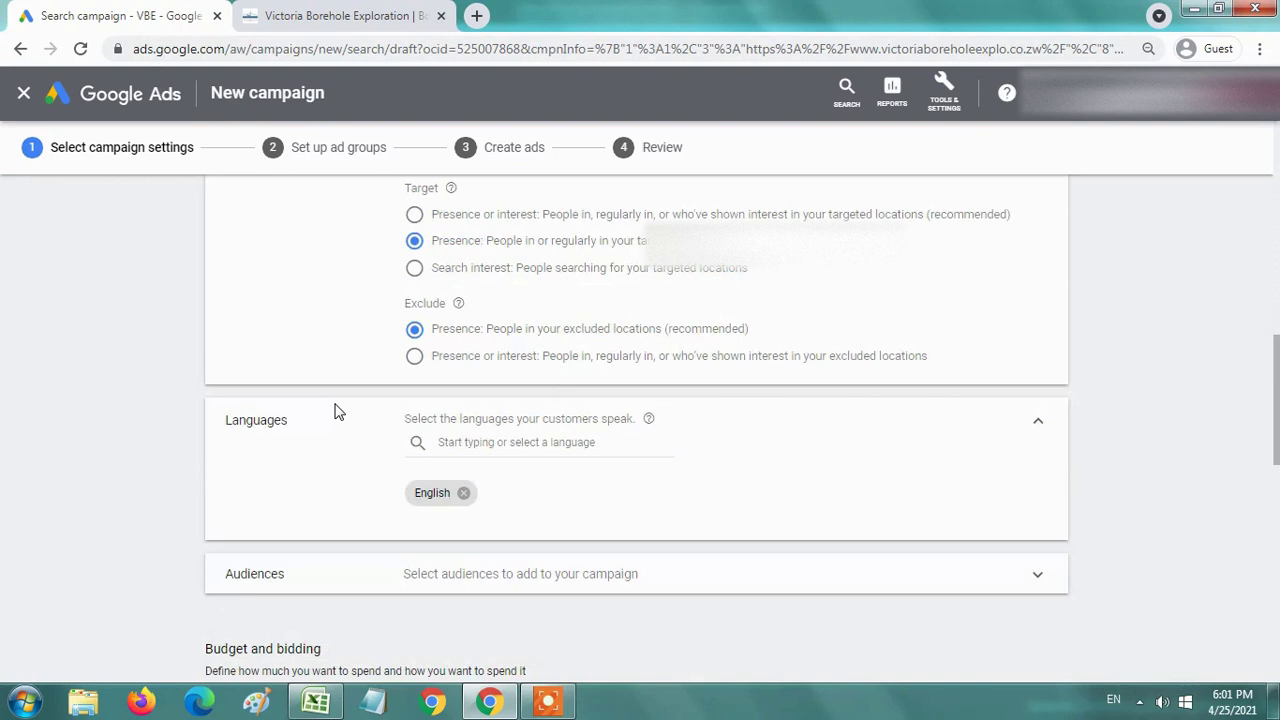
left_click_drag(403, 303, 972, 366)
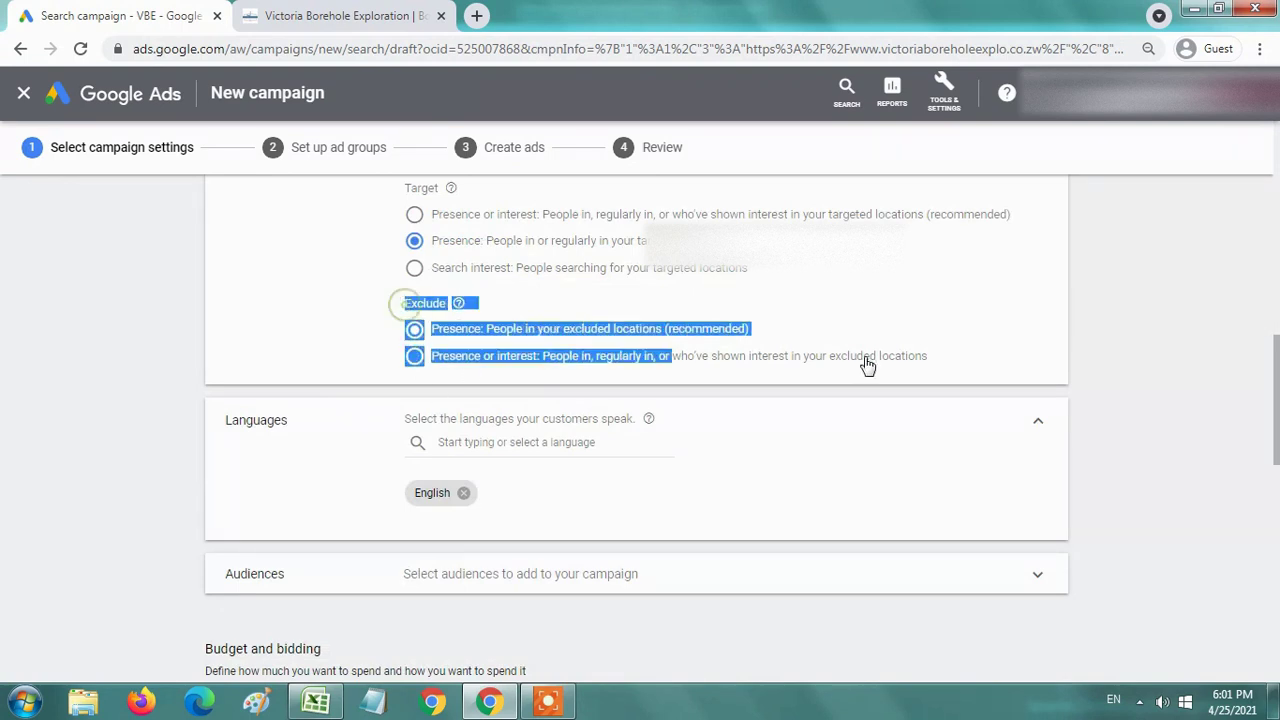
- Enter a daily budget of 1000 and dismiss the Windows colour-scheme warning
left_click(408, 543)
scroll(408, 490, "down", 2)
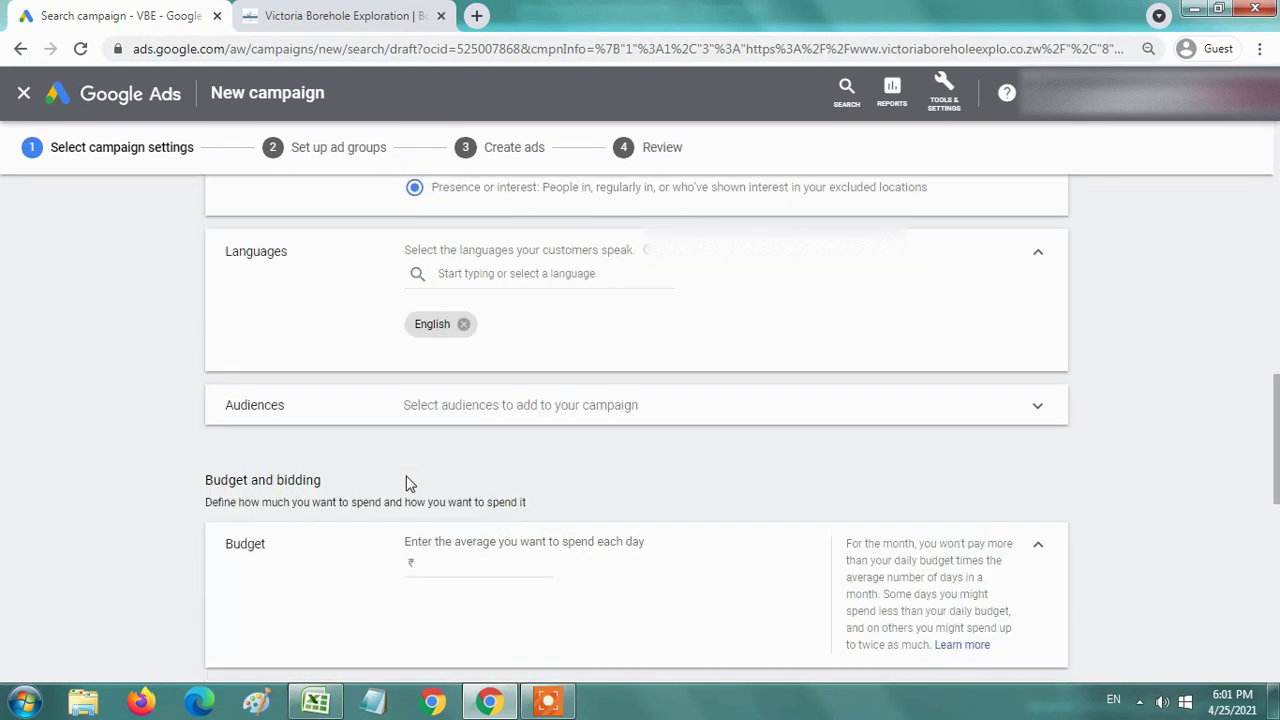
scroll(519, 463, "down", 1)
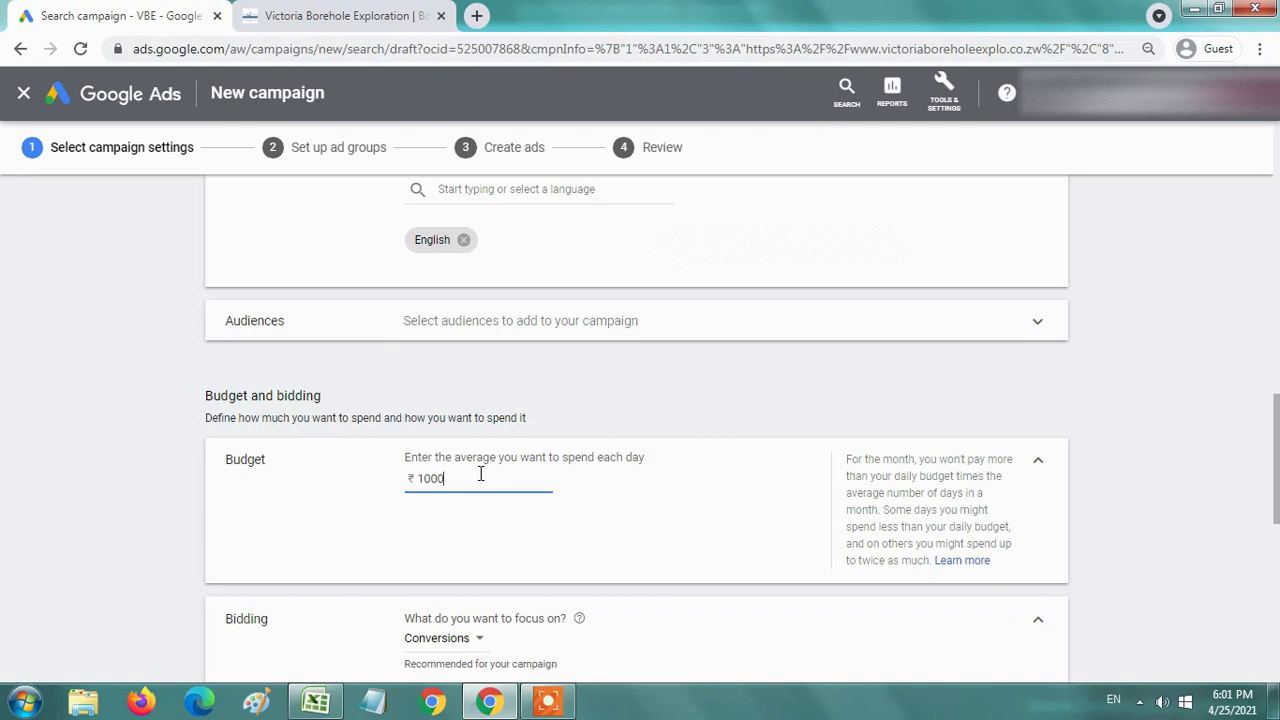
scroll(502, 476, "down", 3)
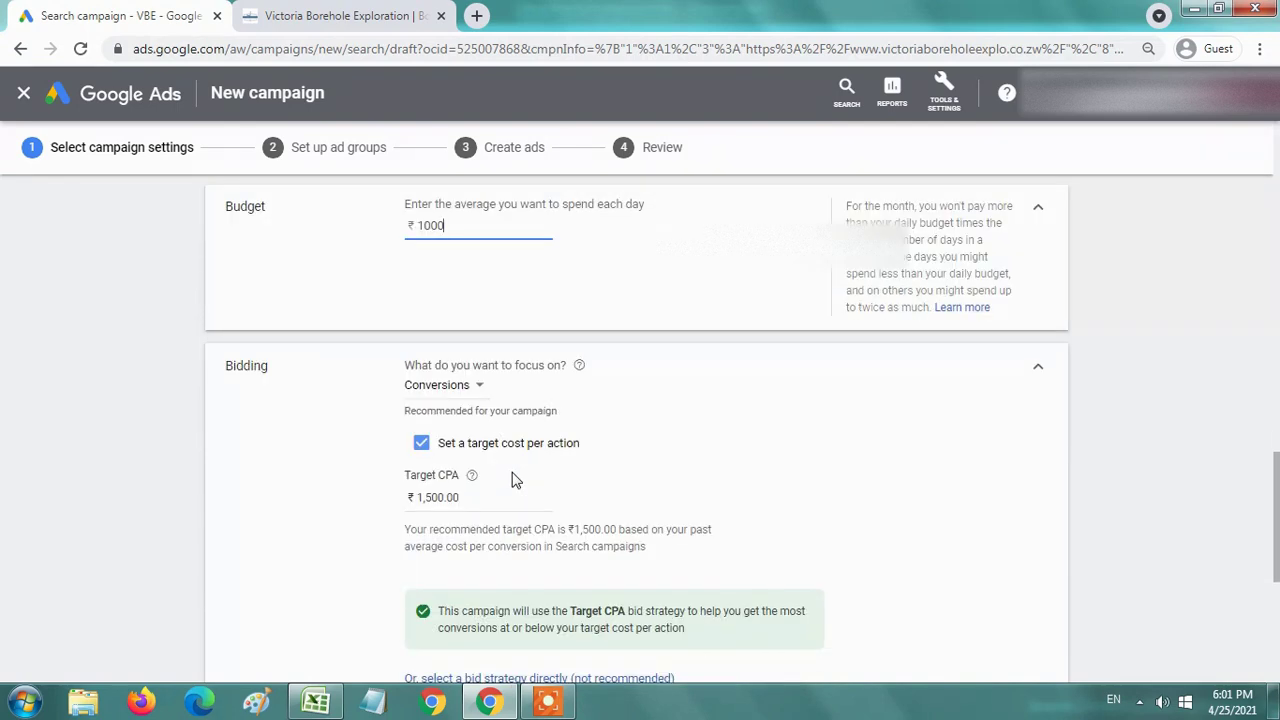
scroll(624, 443, "down", 1)
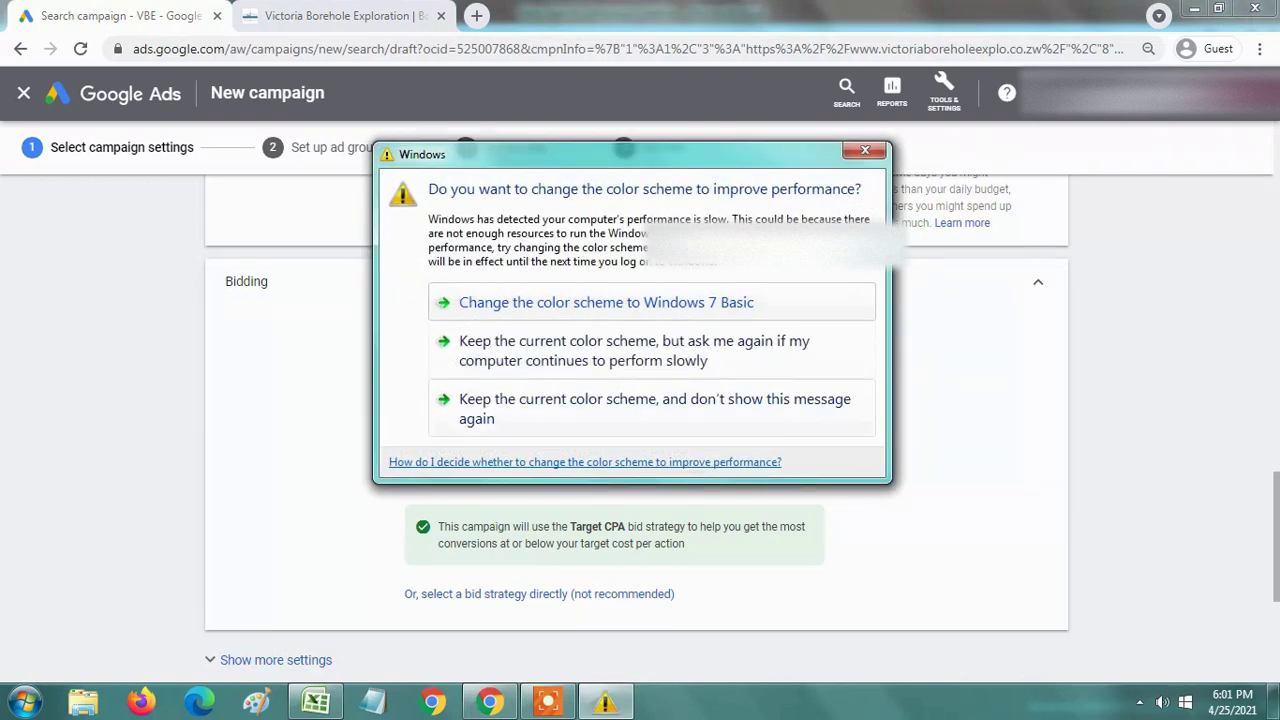
left_click(871, 152)
scroll(595, 422, "down", 1)
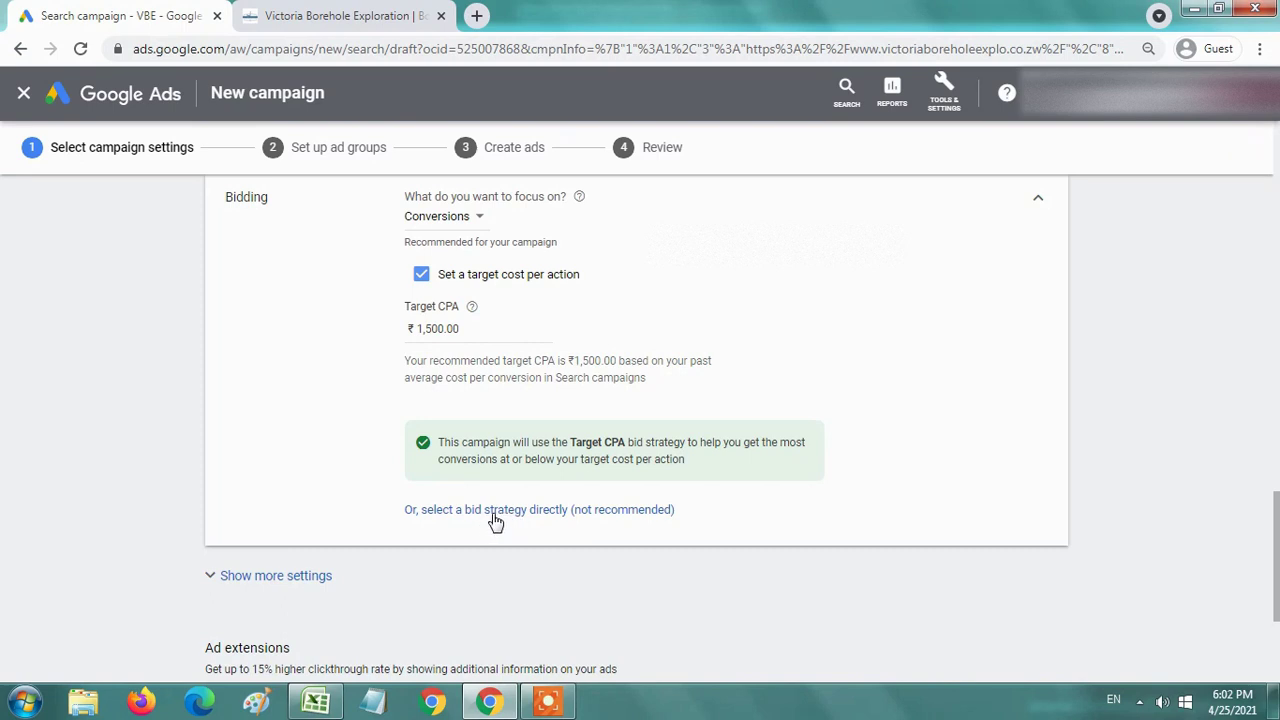
- Select Manual CPC as the bid strategy, keeping Enhanced CPC for conversions
left_click(545, 512)
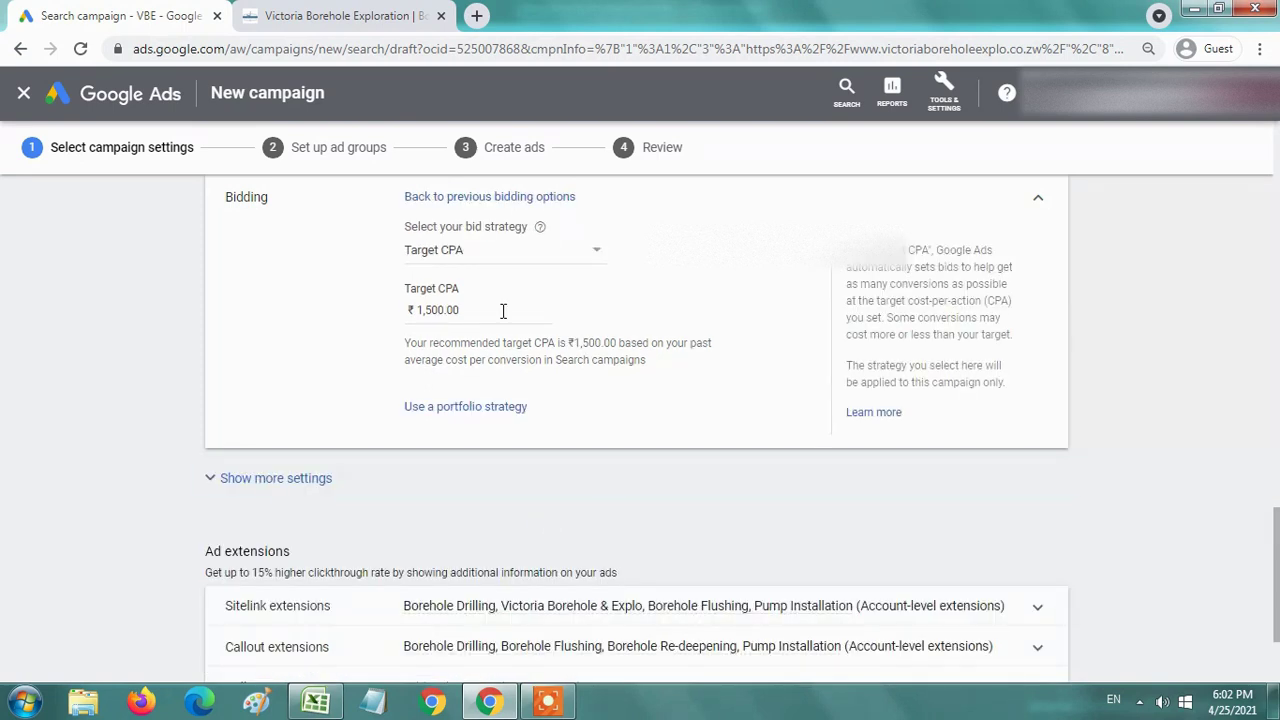
scroll(530, 350, "up", 1)
left_click(566, 334)
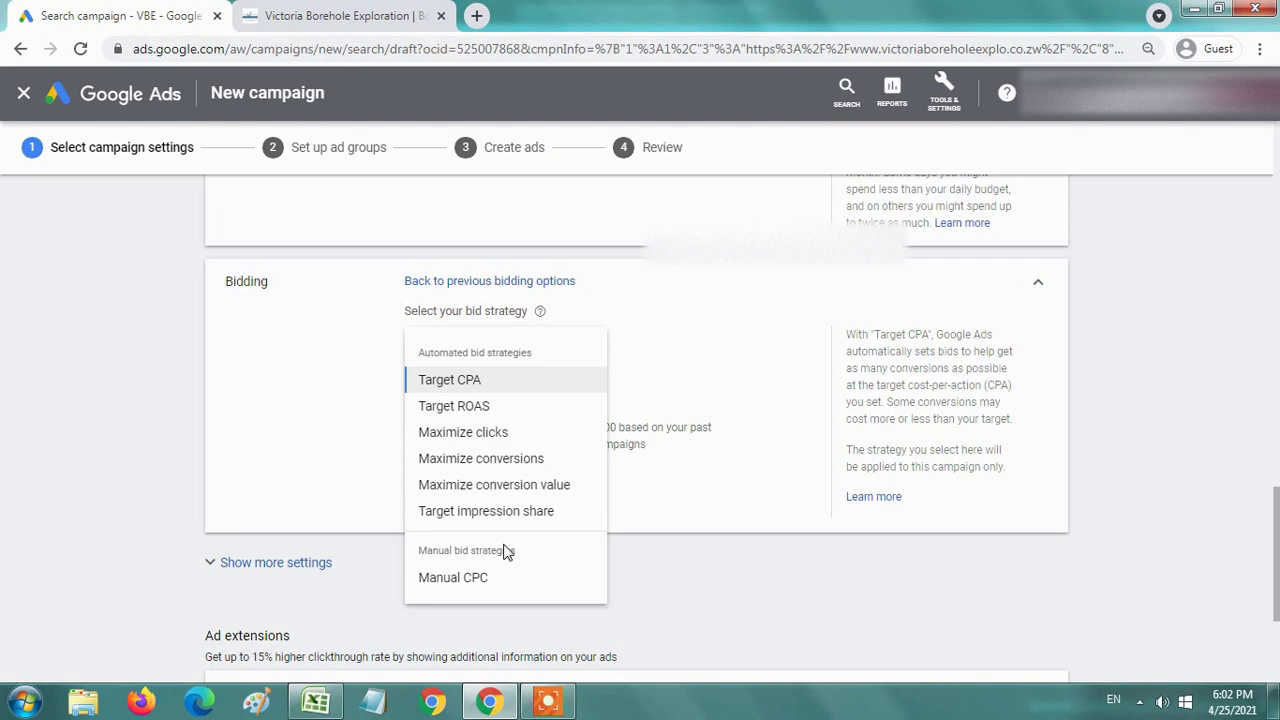
mouse_move(453, 578)
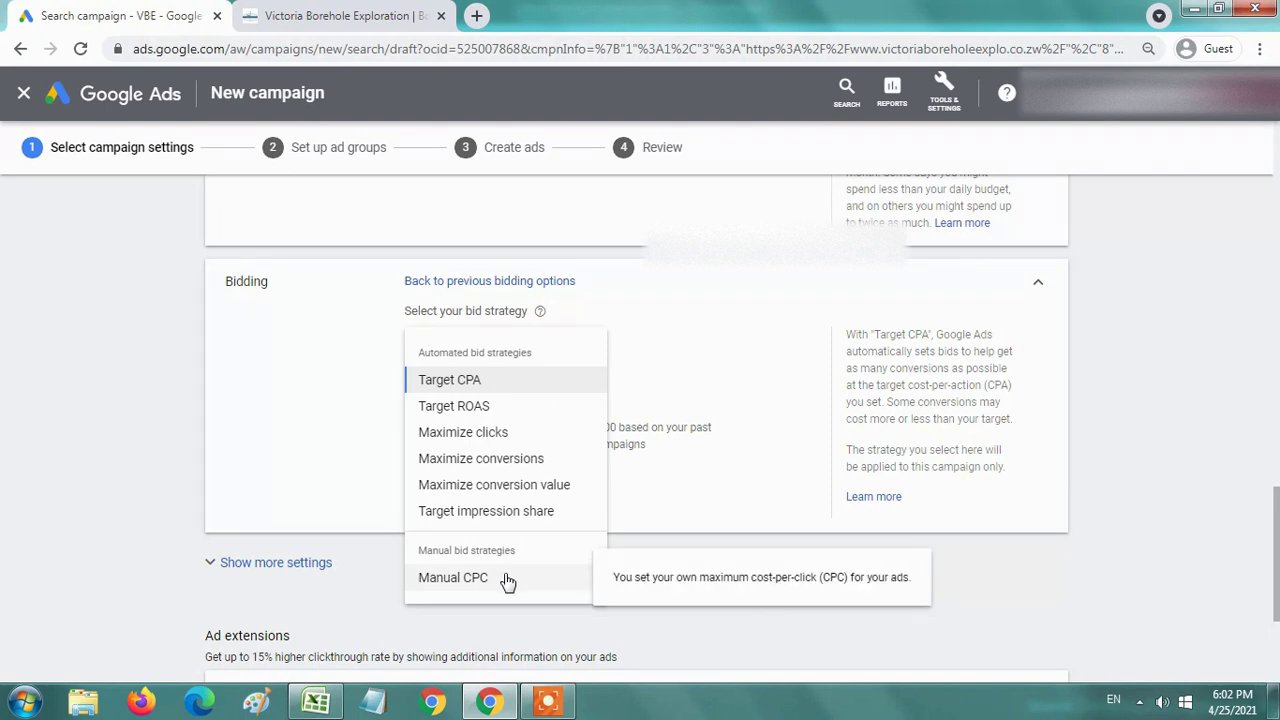
left_click(507, 580)
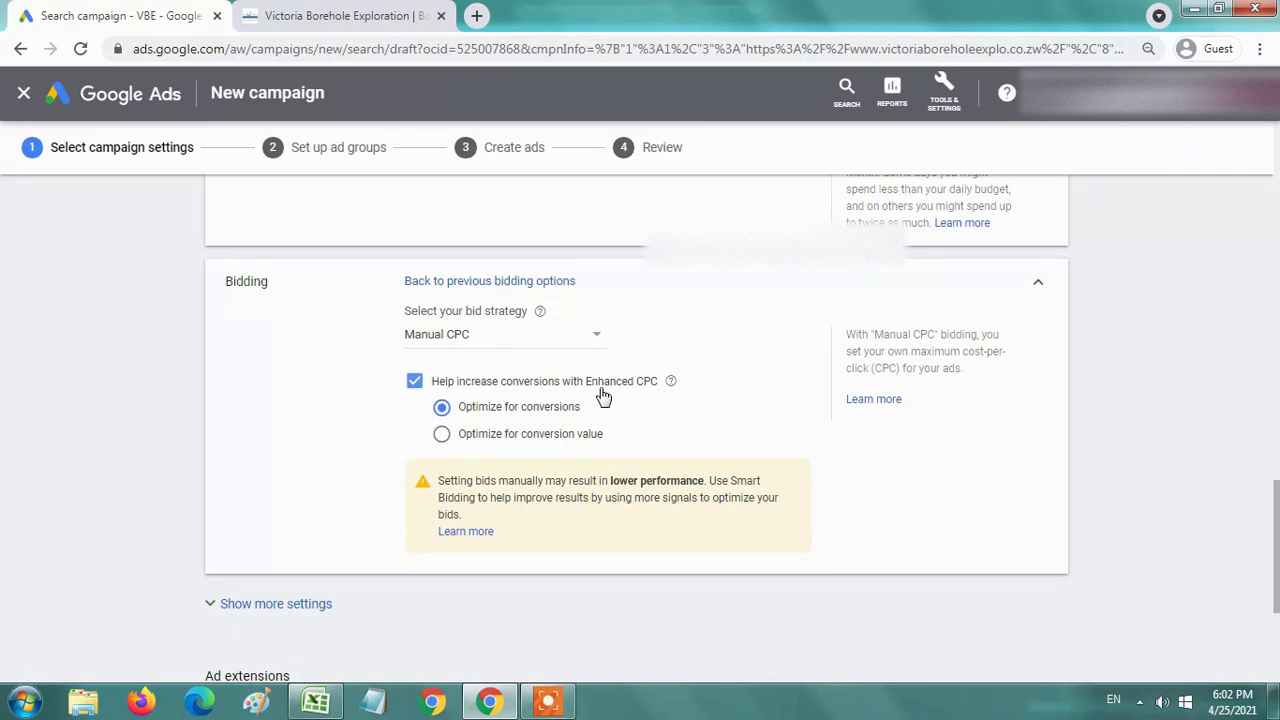
left_click(570, 337)
mouse_move(450, 379)
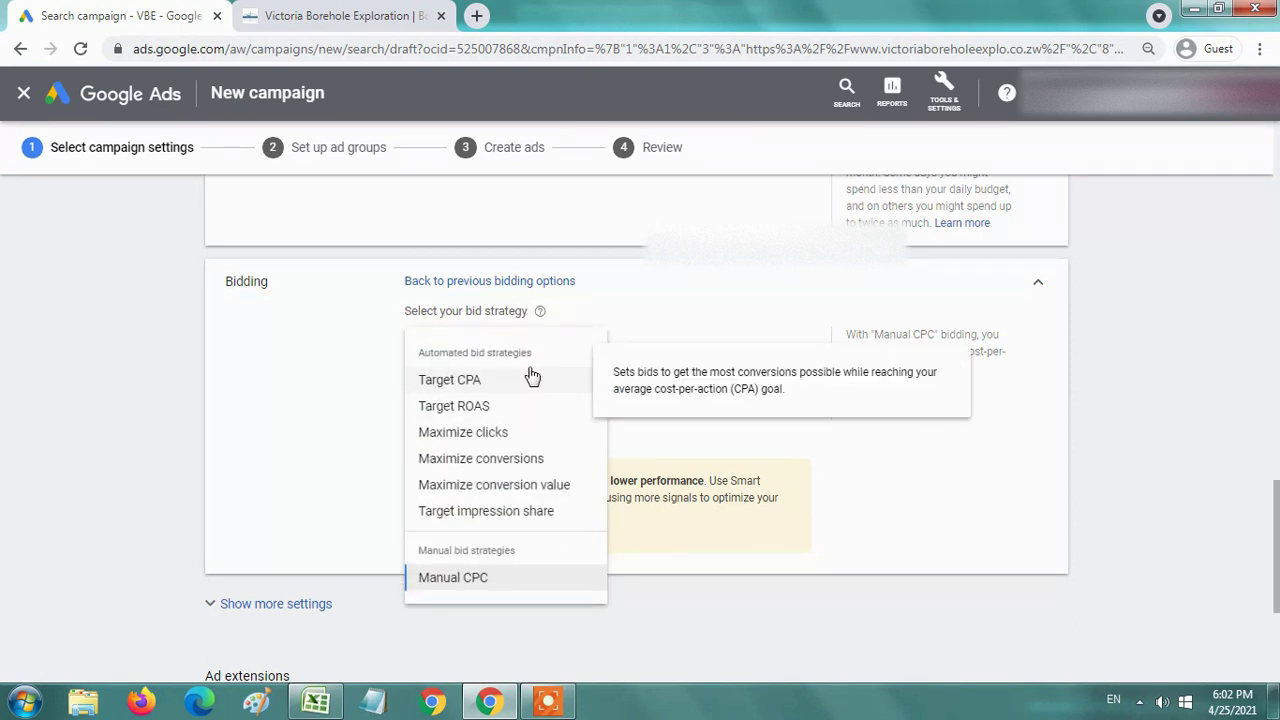
left_click(283, 394)
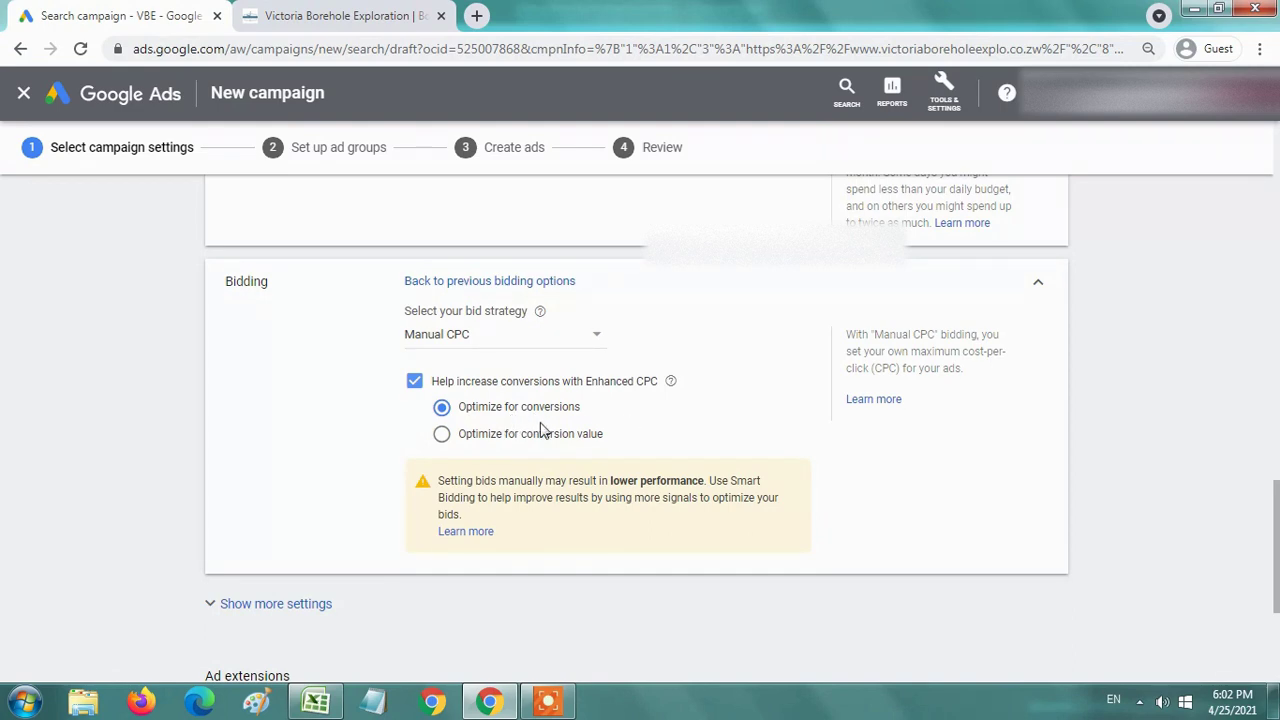
scroll(550, 440, "down", 2)
scroll(585, 527, "down", 2)
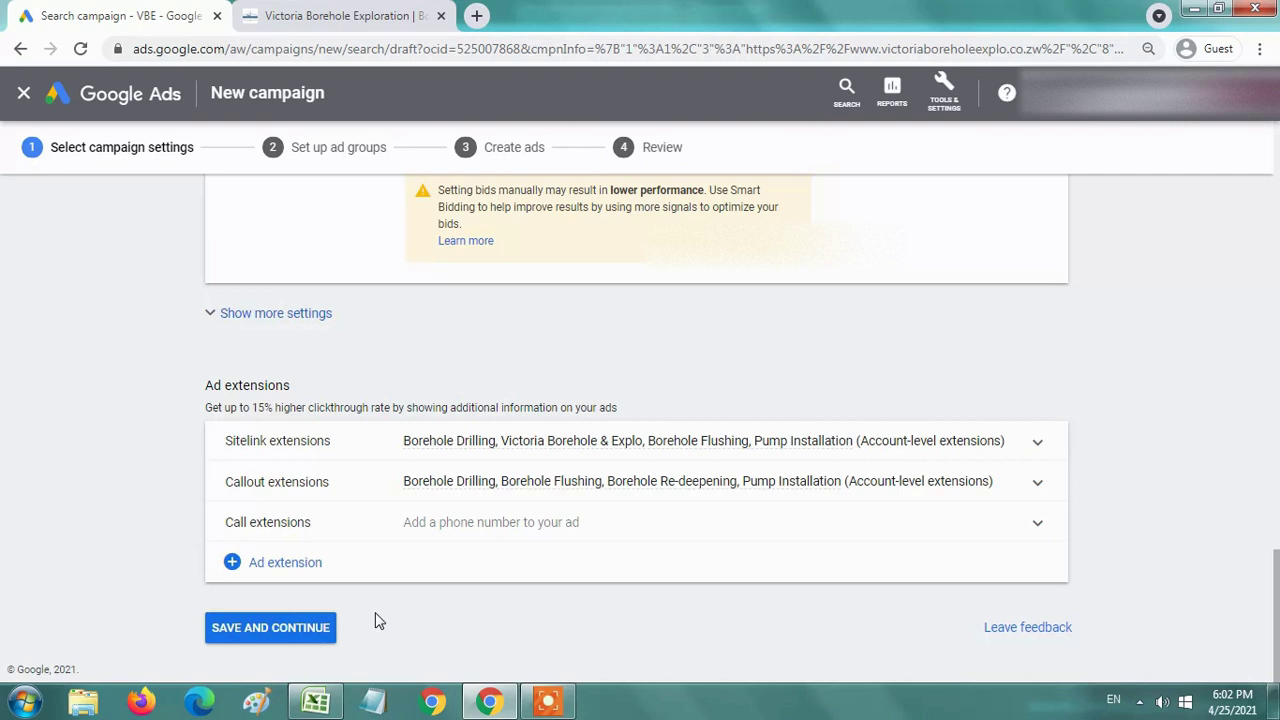
- Save the campaign settings, clear the default ad group name, and bring up the Excel plan
left_click(268, 630)
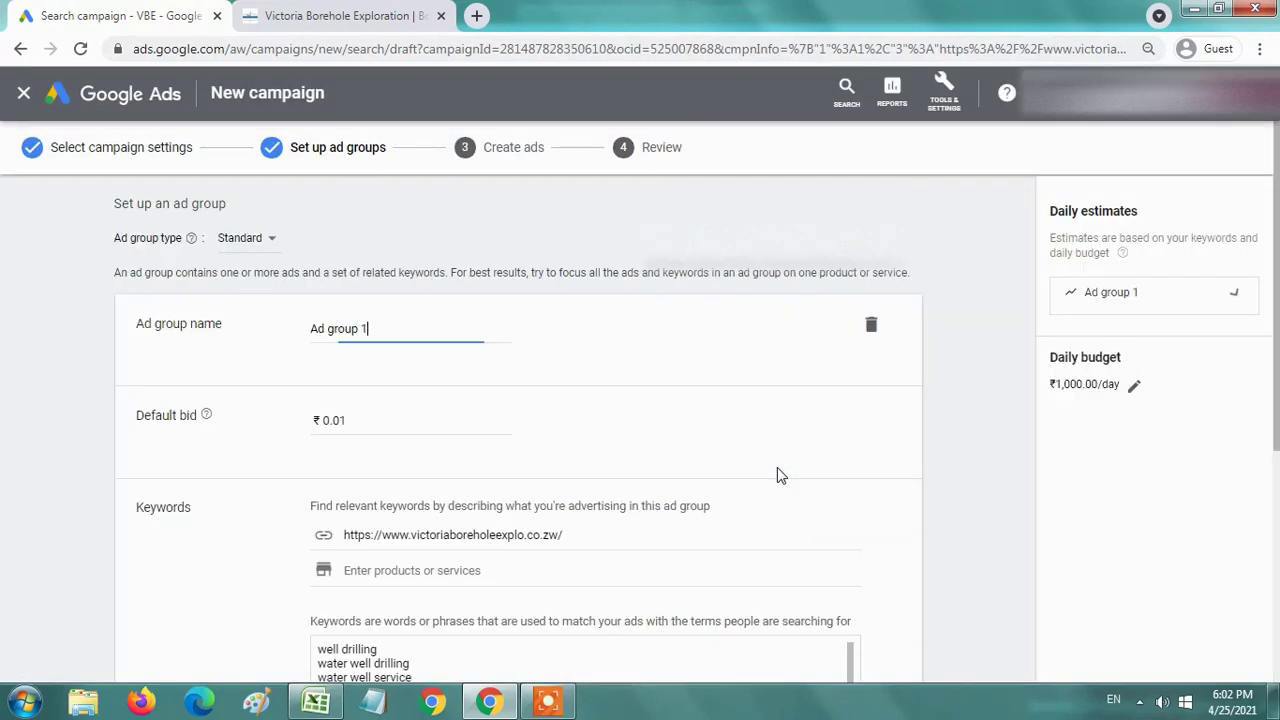
triple_click(458, 329)
key("BackSpace")
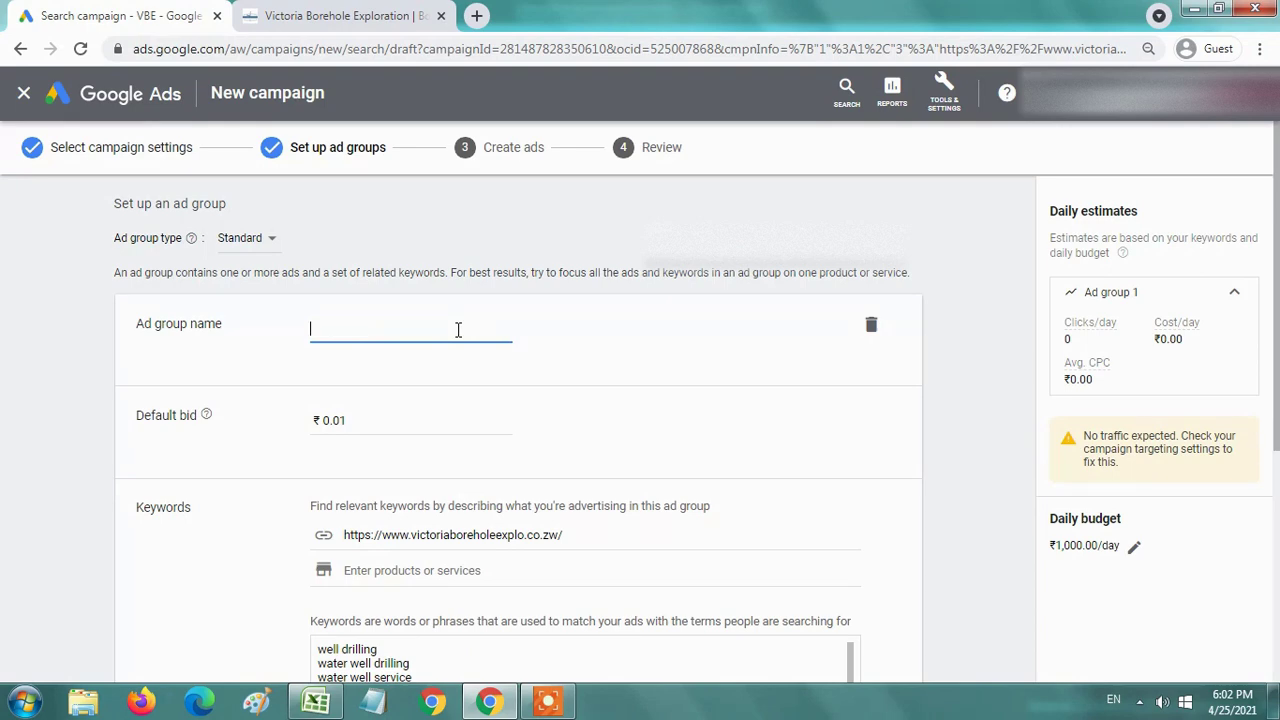
left_click(316, 702)
- Copy the 'Borehole Drilling' ad group name from cell B2 of the Keywords sheet
left_click(195, 365)
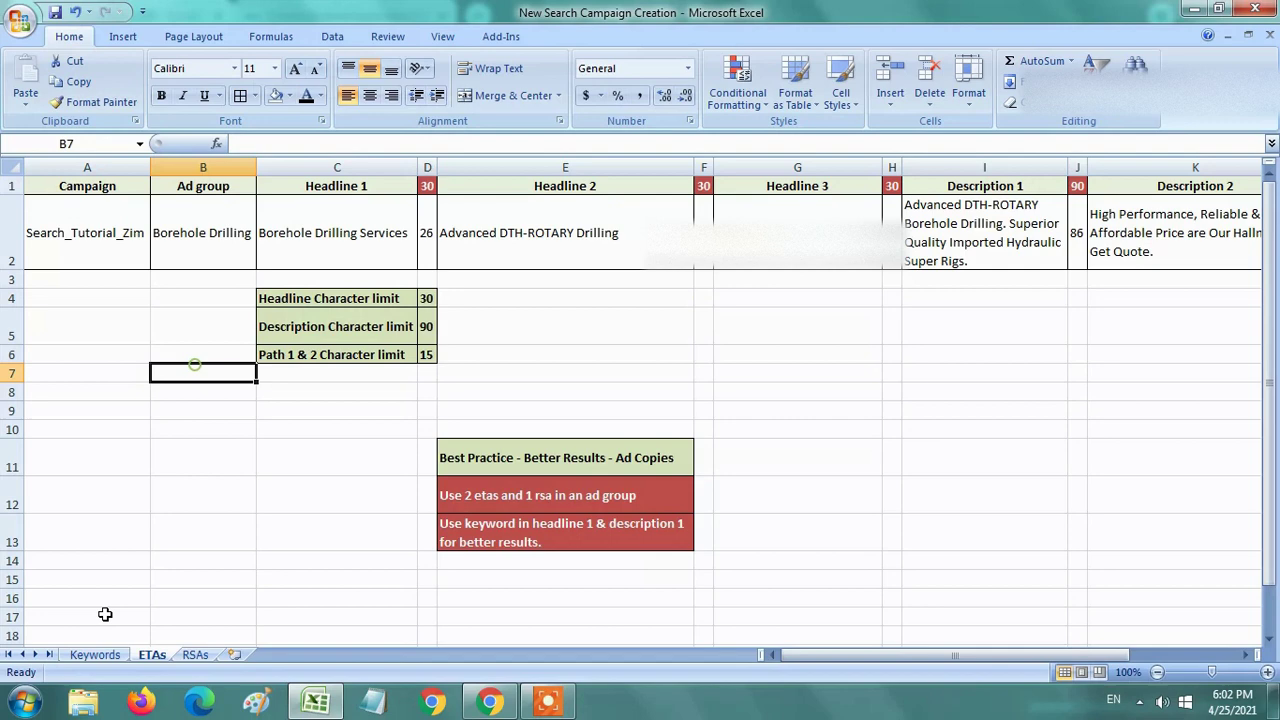
left_click(95, 654)
left_click(272, 283)
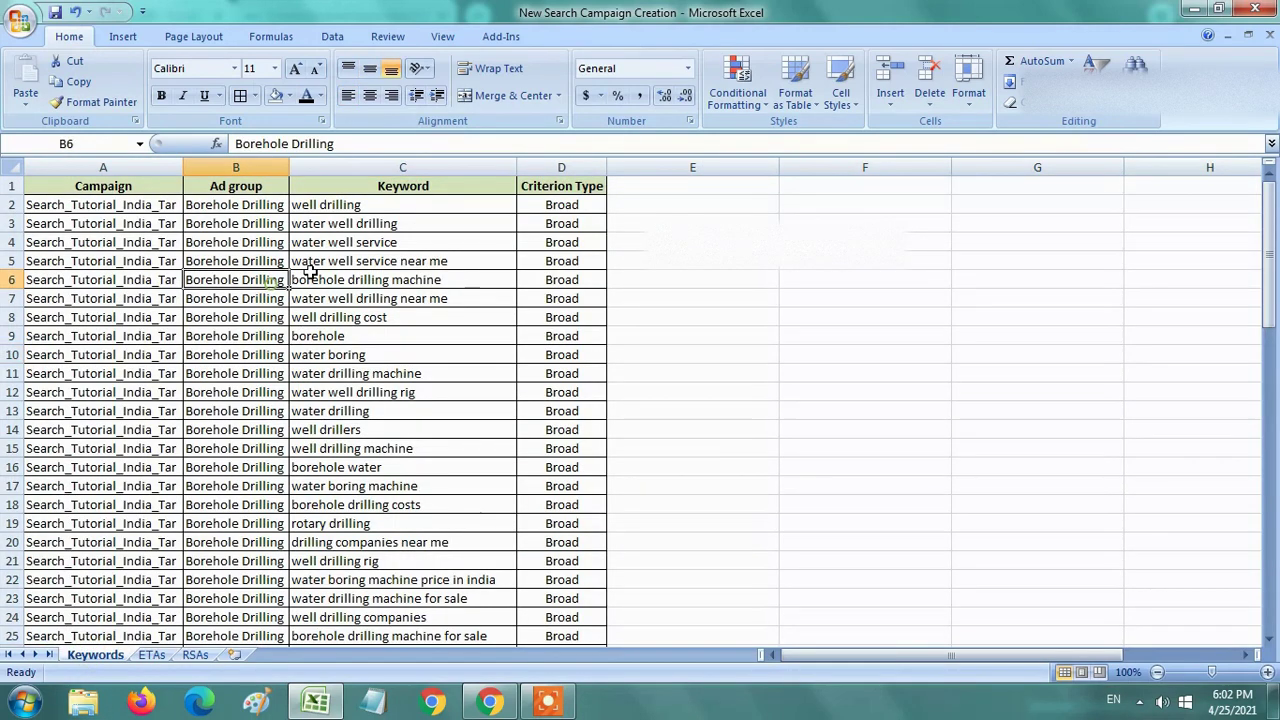
left_click(445, 208)
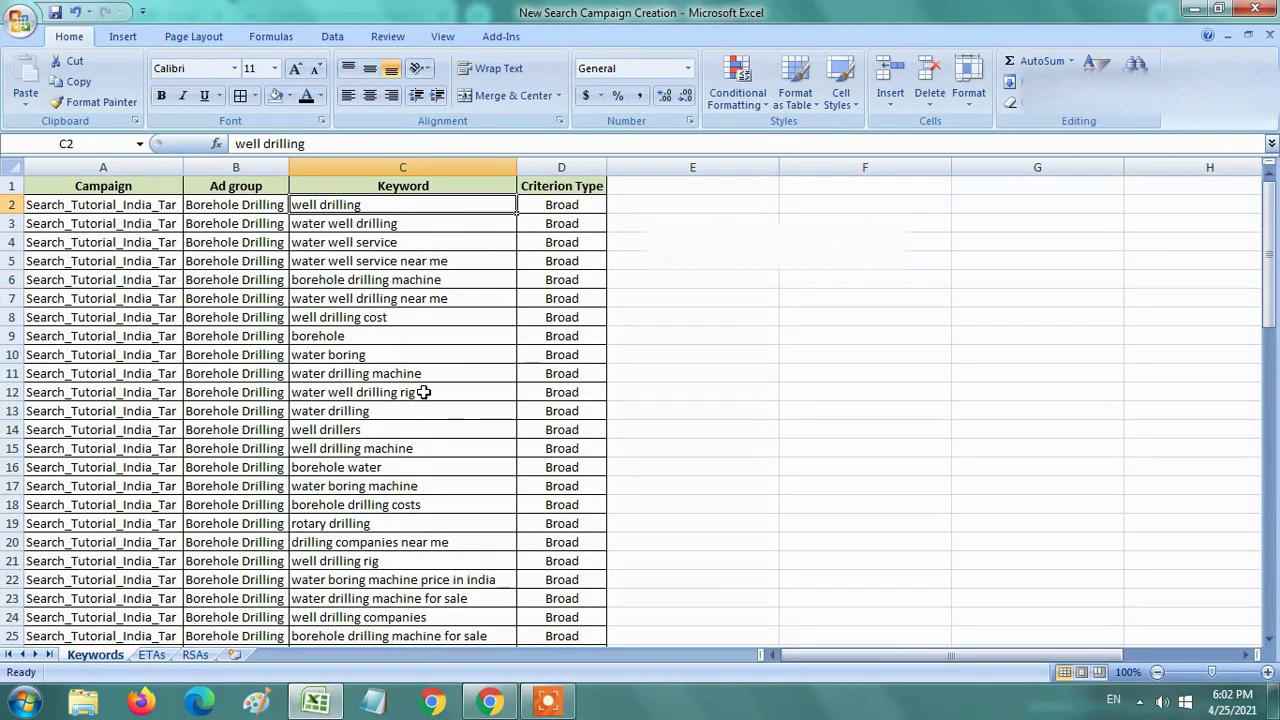
left_click(244, 204)
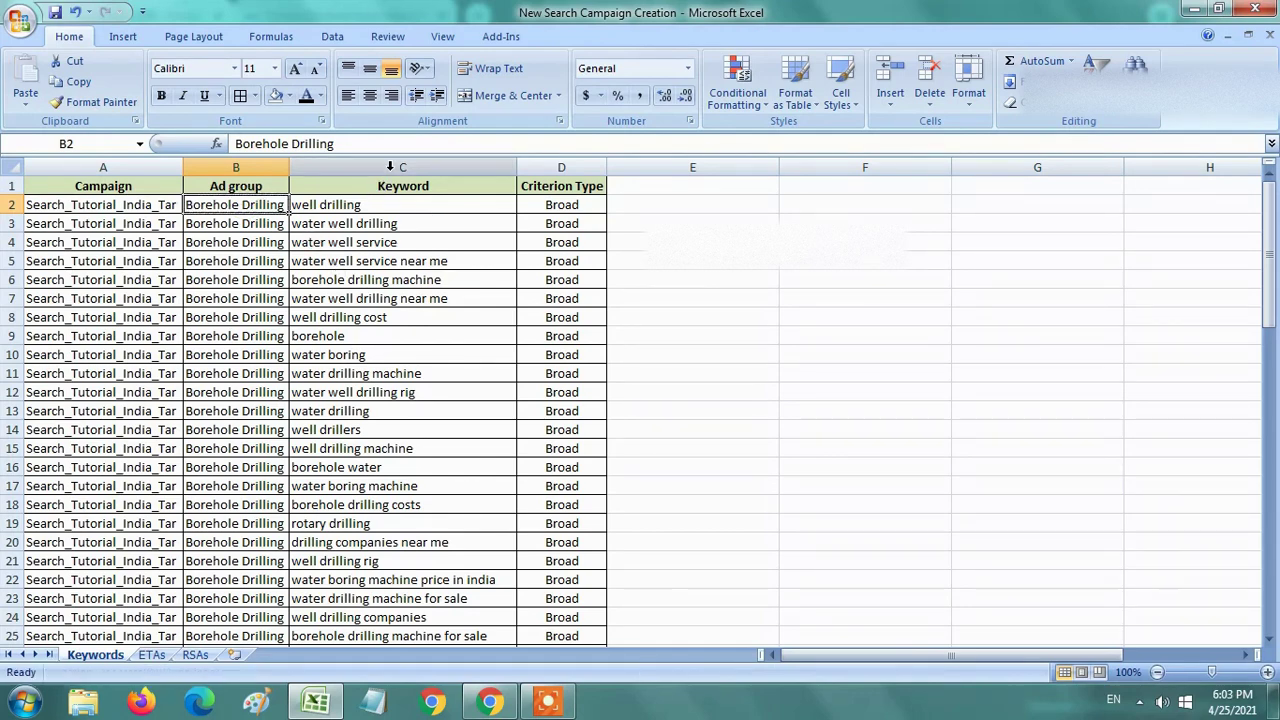
scroll(450, 456, "down", 3)
scroll(450, 456, "down", 4)
scroll(450, 456, "up", 7)
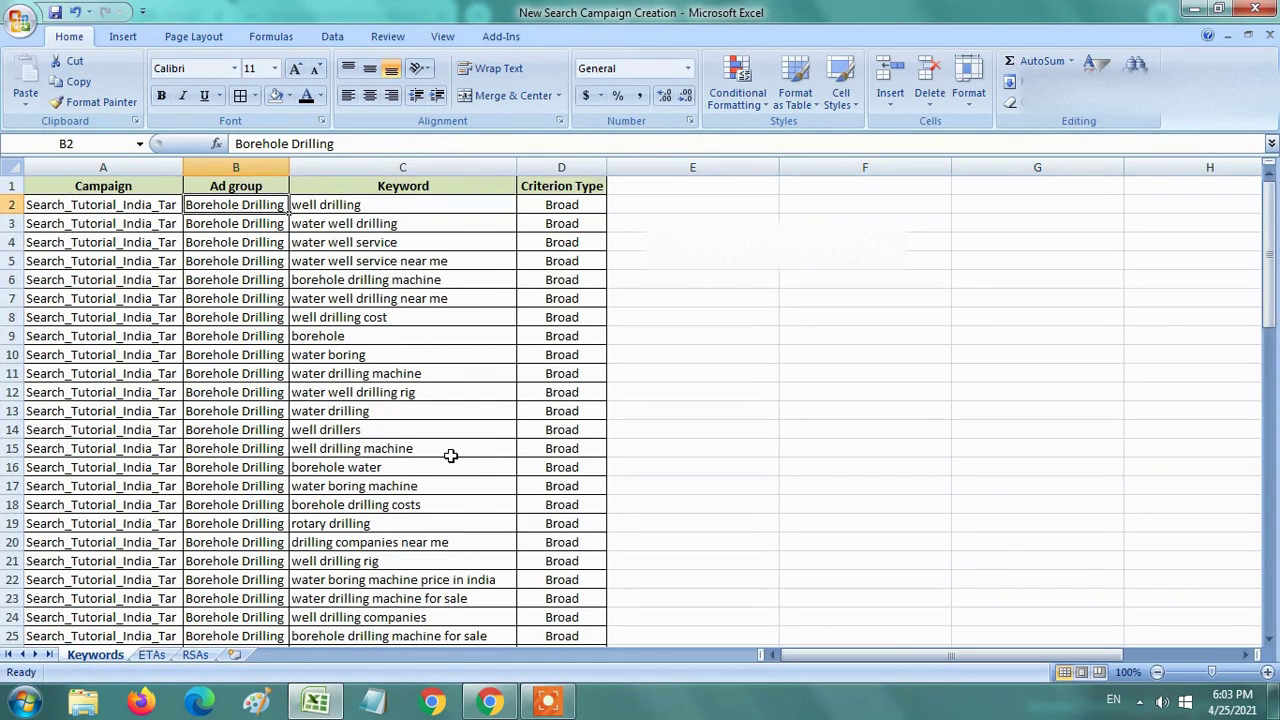
key("ctrl+c")
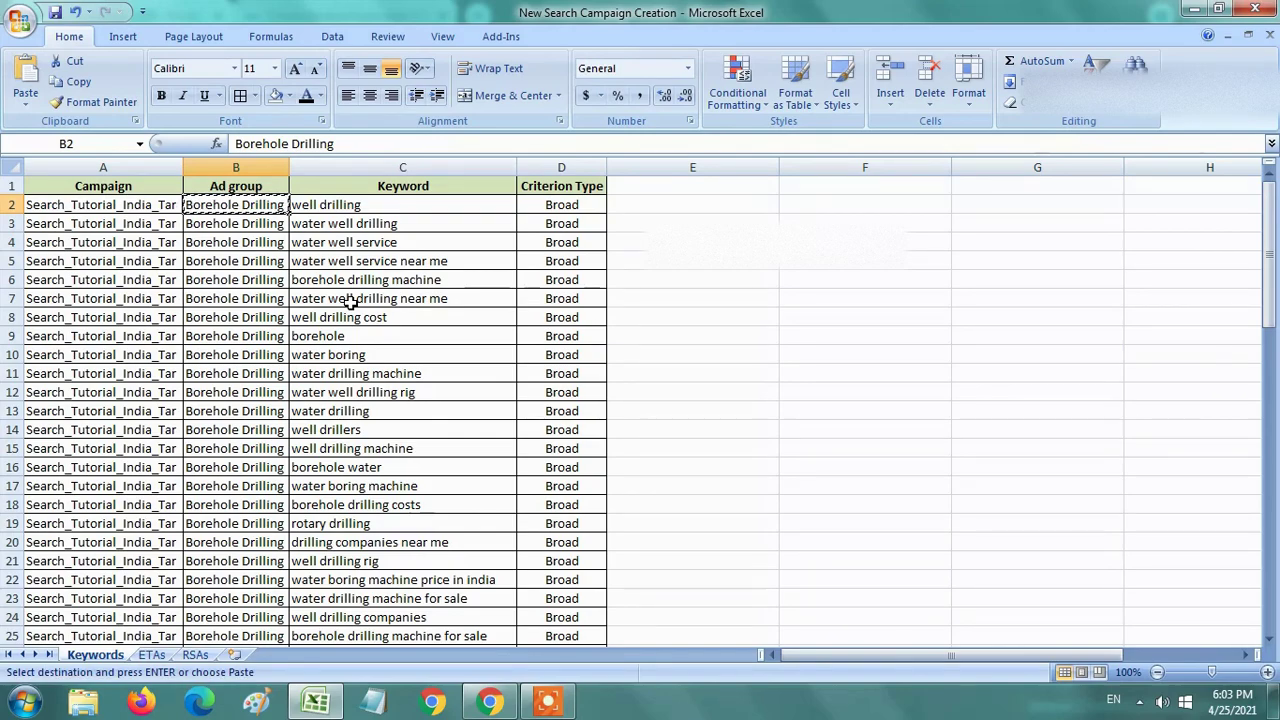
key("alt+Tab")
- Name the ad group 'Borehole Drilling' and set its default bid to ₹55
left_click(358, 318)
key("ctrl+v")
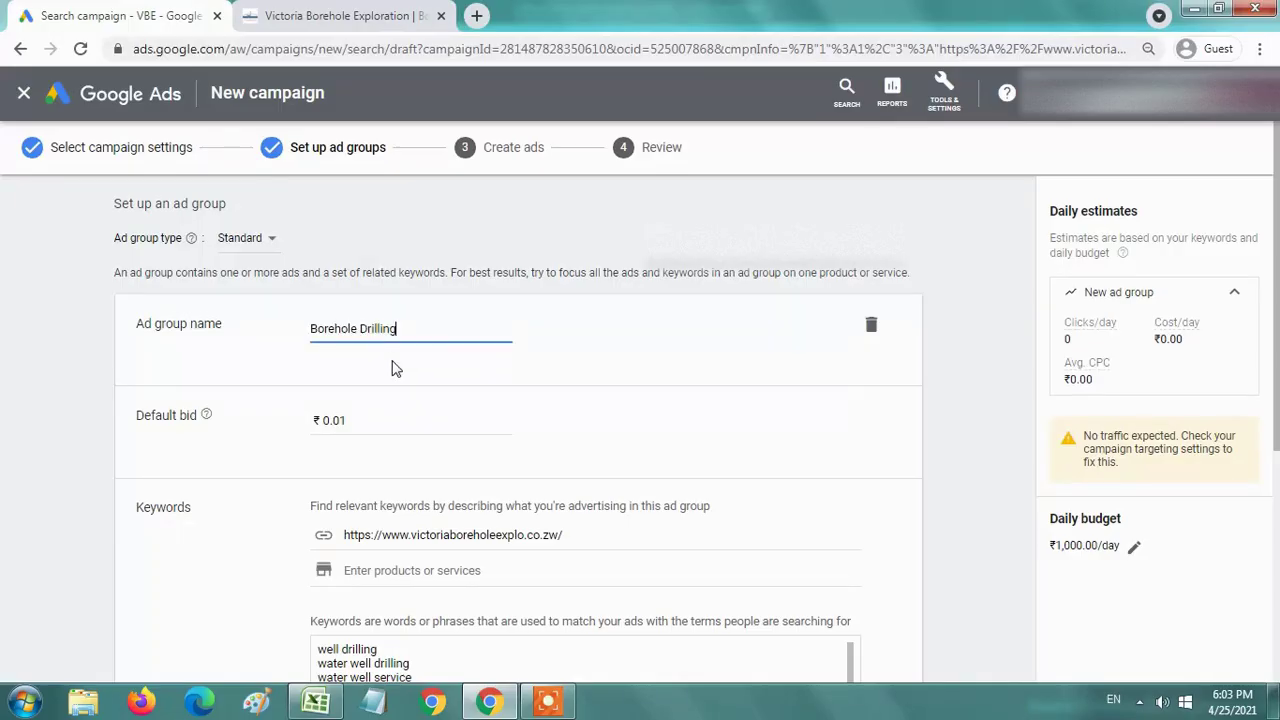
scroll(444, 447, "down", 1)
left_click(395, 340)
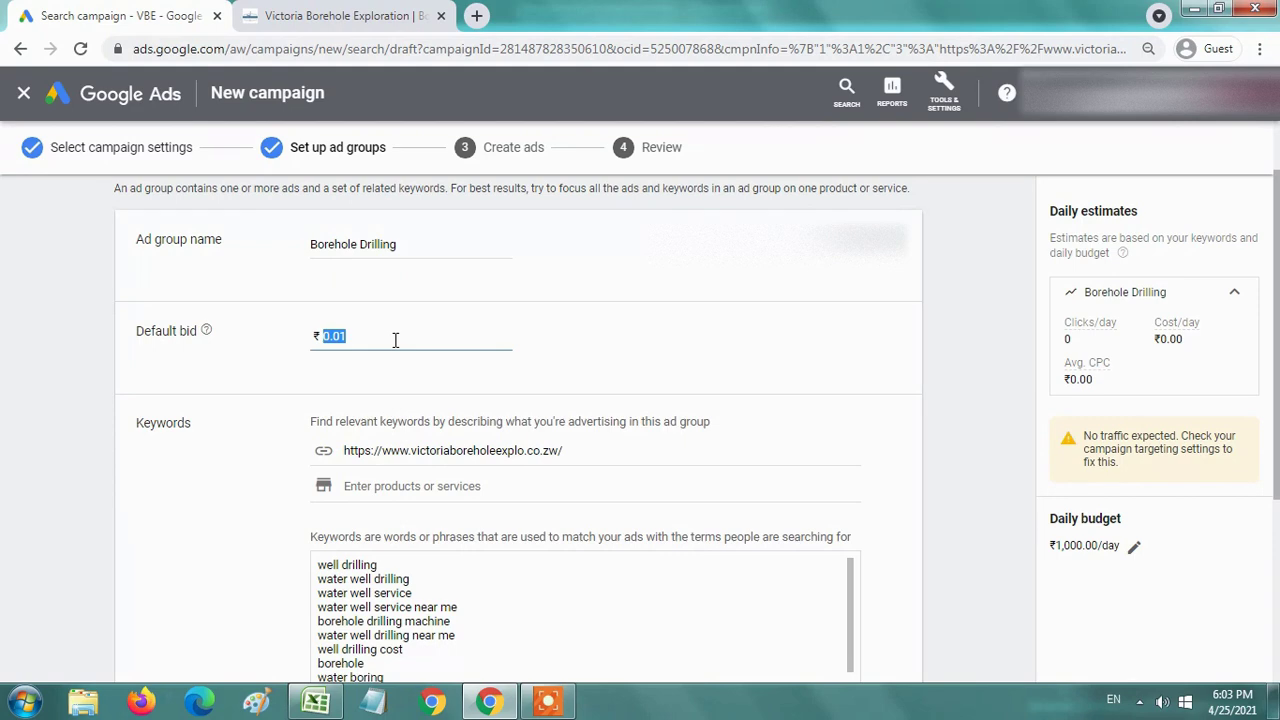
type("55")
- Clear all the suggested keywords from the ad group's keyword box
scroll(395, 340, "down", 1)
scroll(391, 257, "down", 1)
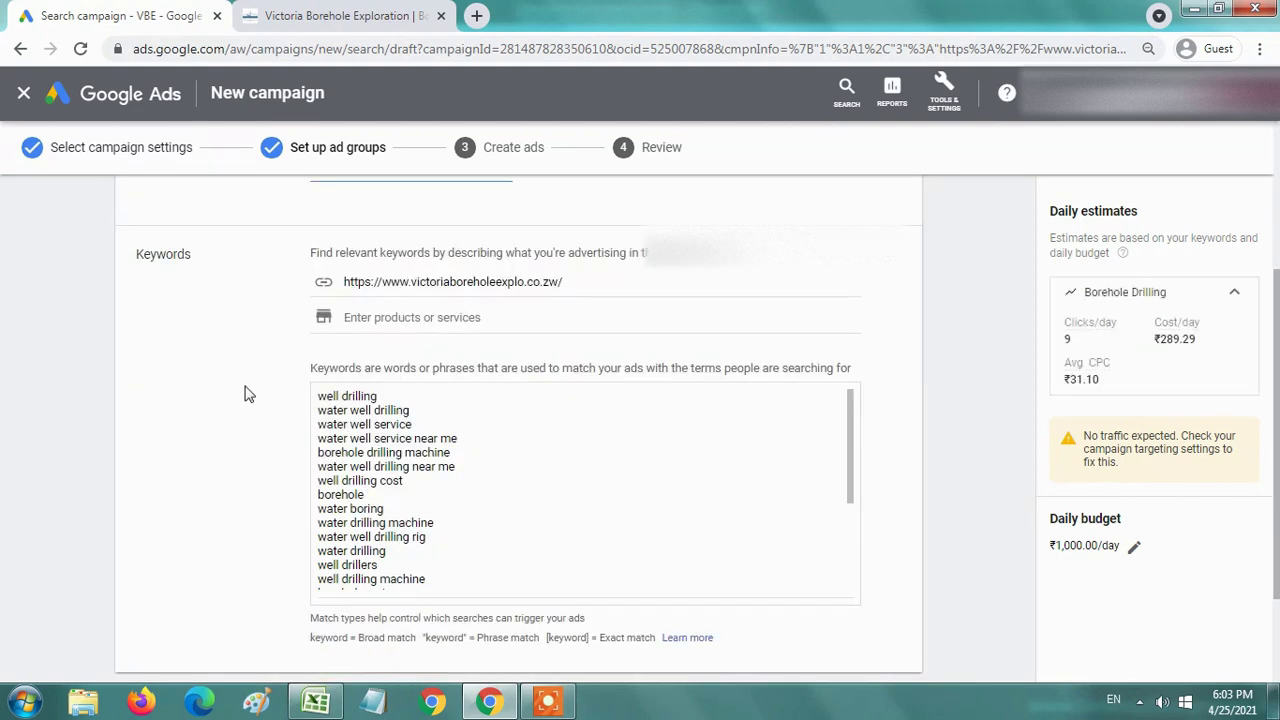
left_click(521, 456)
key("ctrl+a")
key("BackSpace")
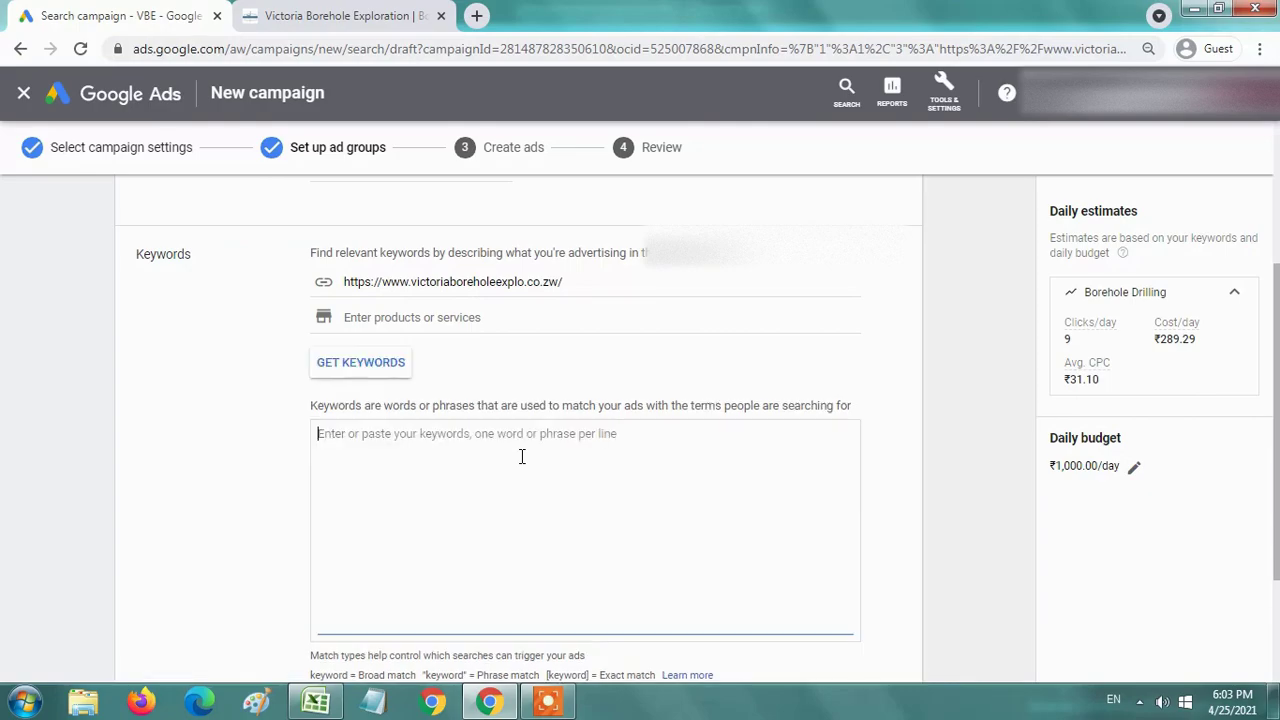
key("alt+Tab")
- Select and copy the 75 keywords in C2:C76
left_click(432, 307)
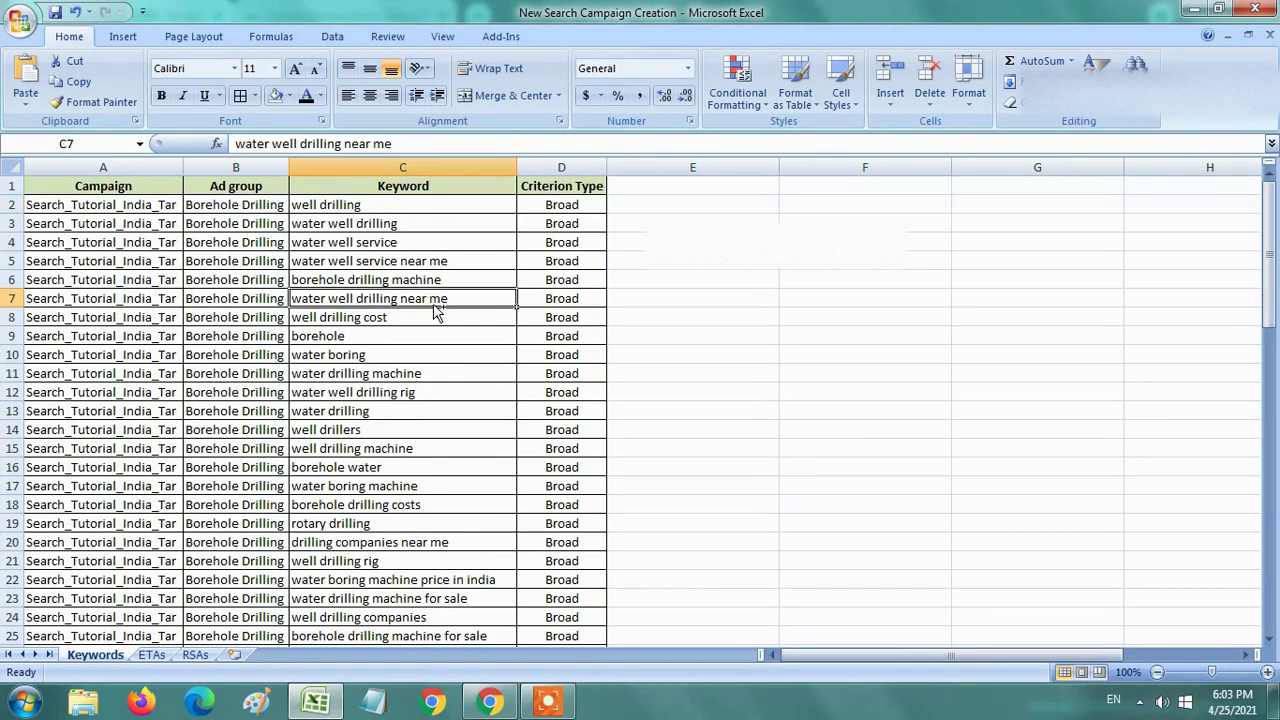
key("Up")
key("Up")
key("Up")
key("ctrl+shift+Down")
key("ctrl+c")
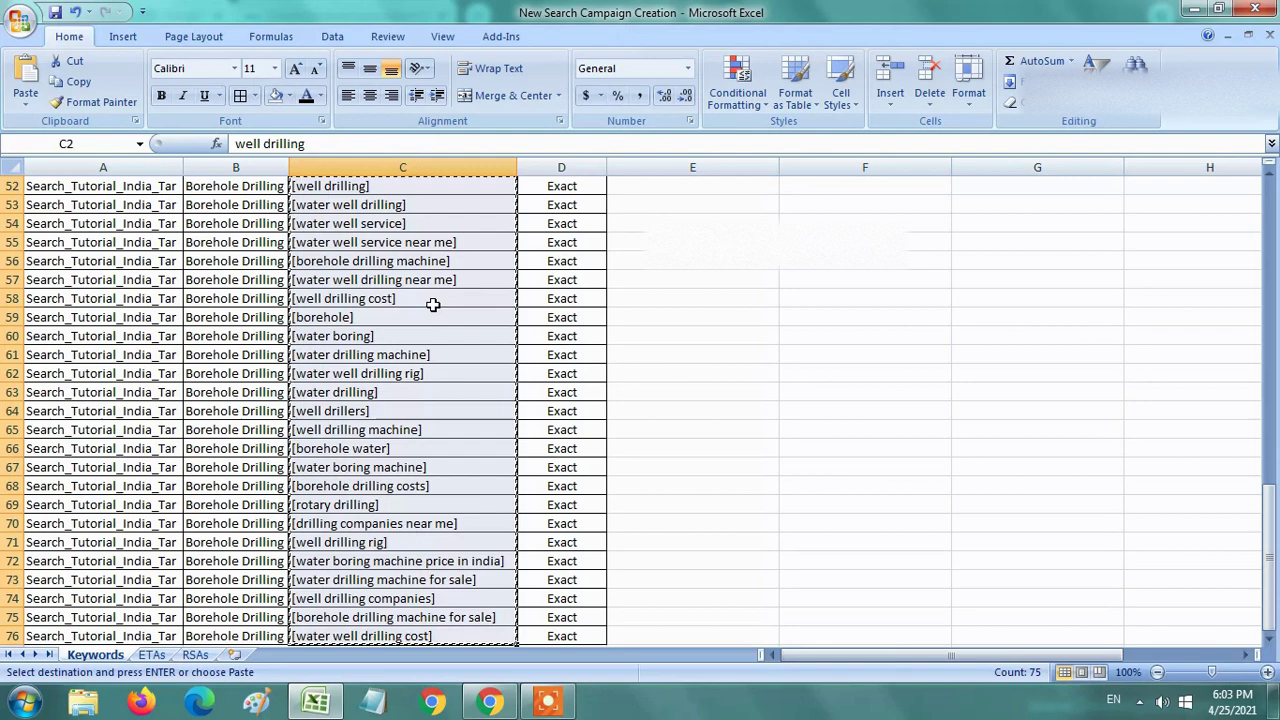
scroll(440, 318, "down", 3)
scroll(440, 490, "up", 2)
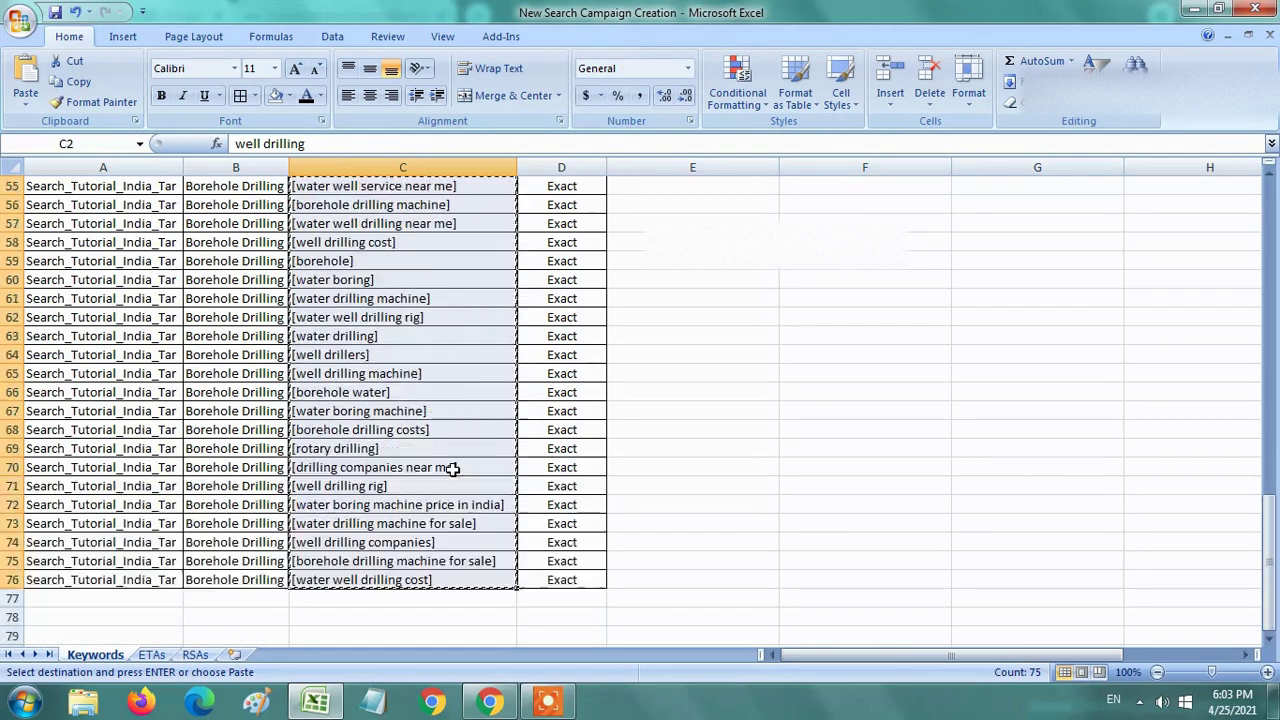
scroll(449, 466, "up", 5)
scroll(480, 420, "up", 1)
- Enter the phrase and exact match symbols (" and []) into spare cells E47 and E48
left_click(670, 374)
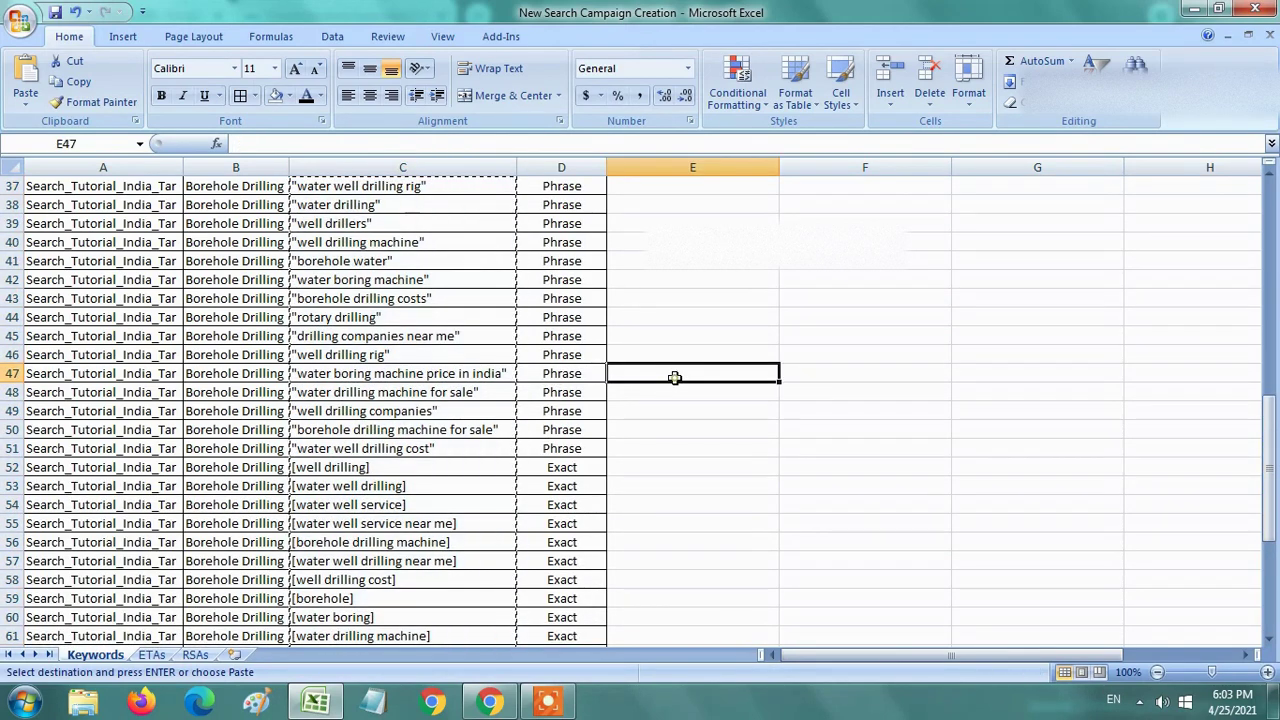
type("\"")
key("Return")
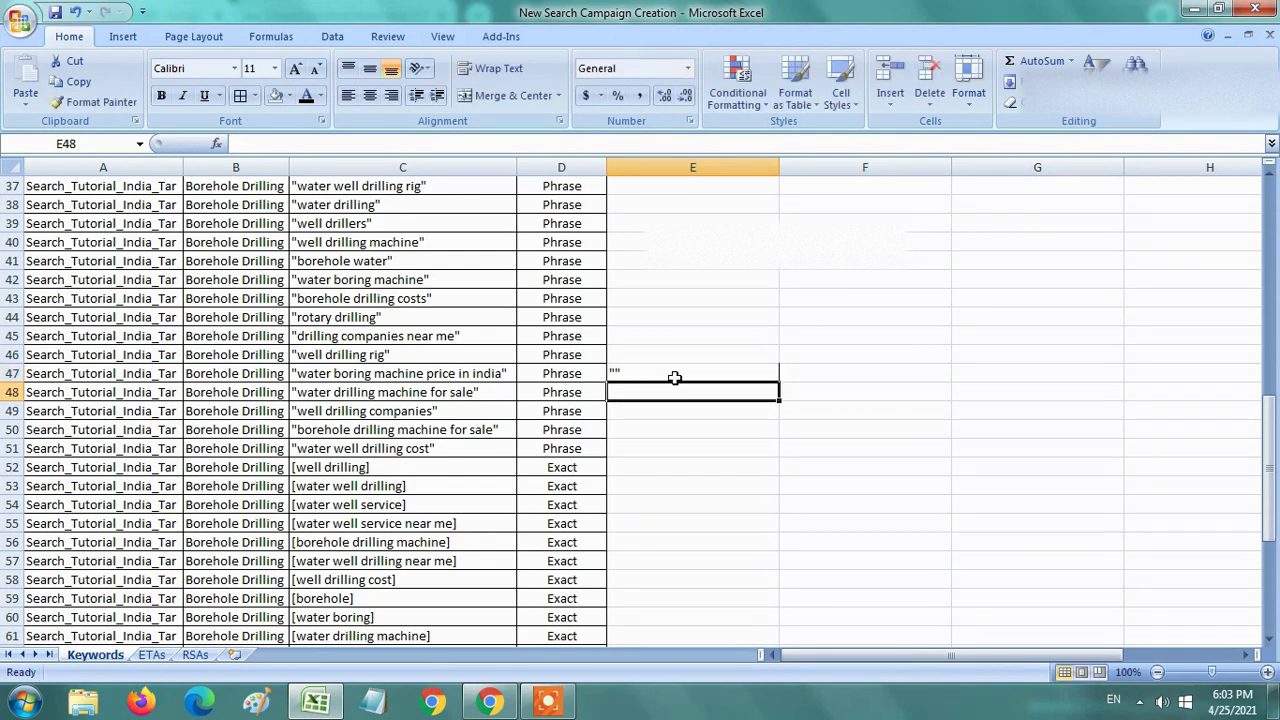
type("[]")
key("Return")
key("Up")
key("Up")
- Reselect the full keyword list C2:C76 and copy it again
key("Left")
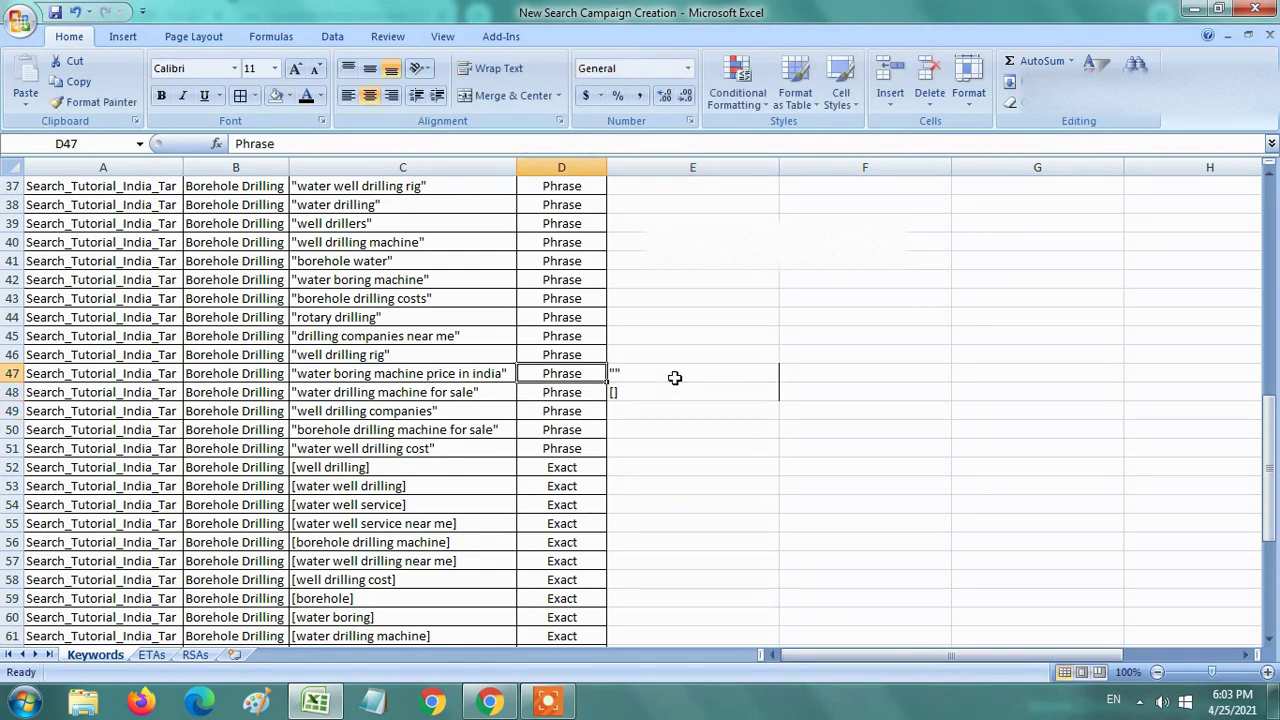
key("Left")
key("ctrl+Up")
key("Down")
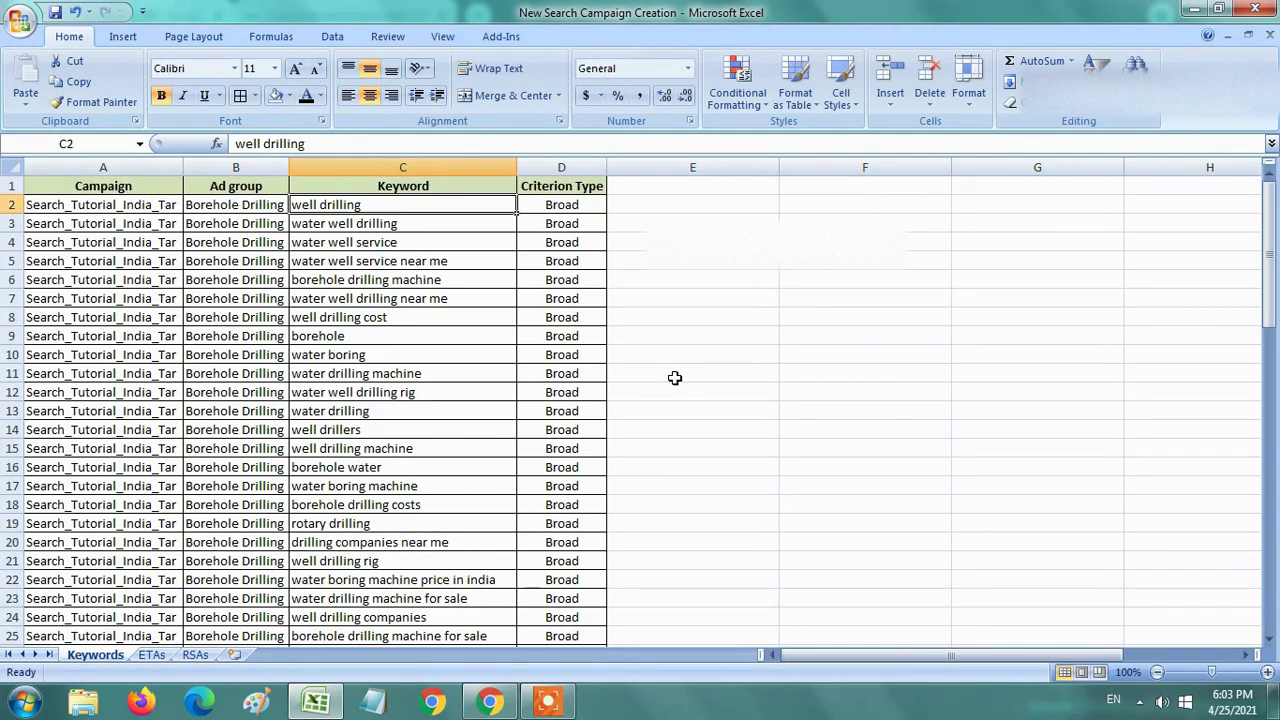
key("ctrl+shift+Down")
key("ctrl+c")
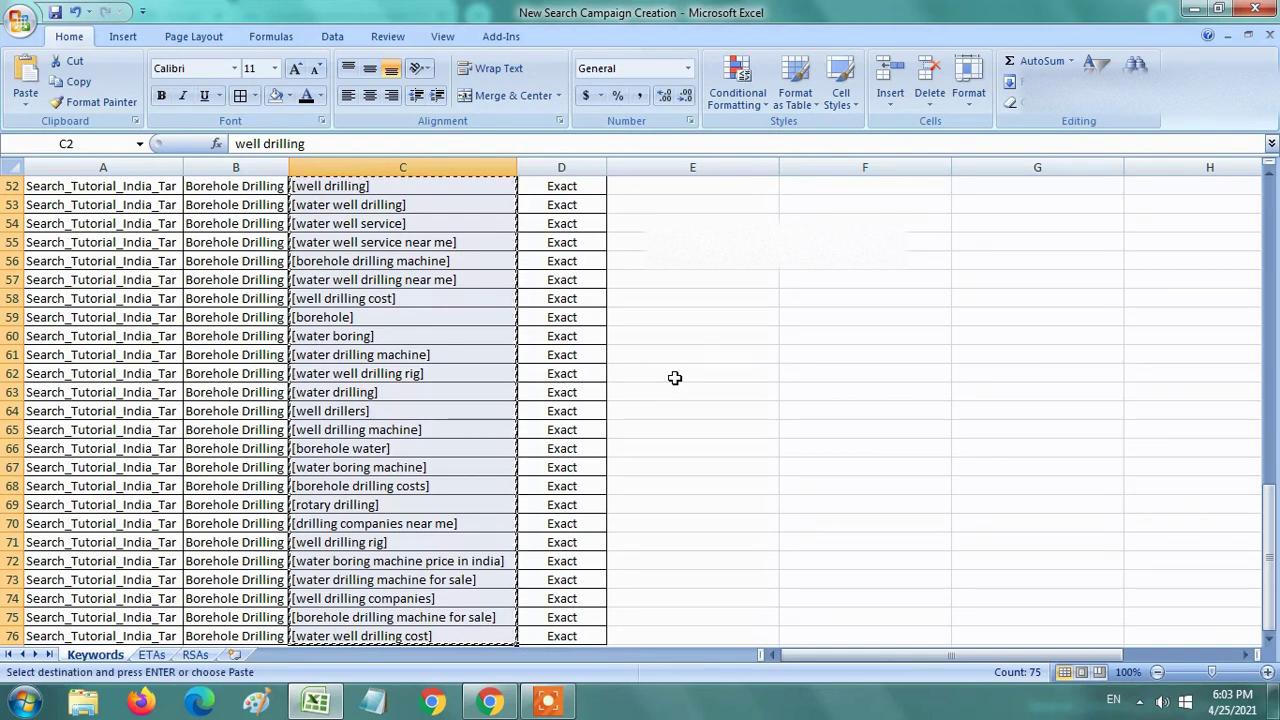
scroll(628, 363, "down", 3)
key("alt+Tab")
- Paste all copied keywords into the keyword box, remove the blank line, and save the ad group
left_click(597, 449)
key("ctrl+v")
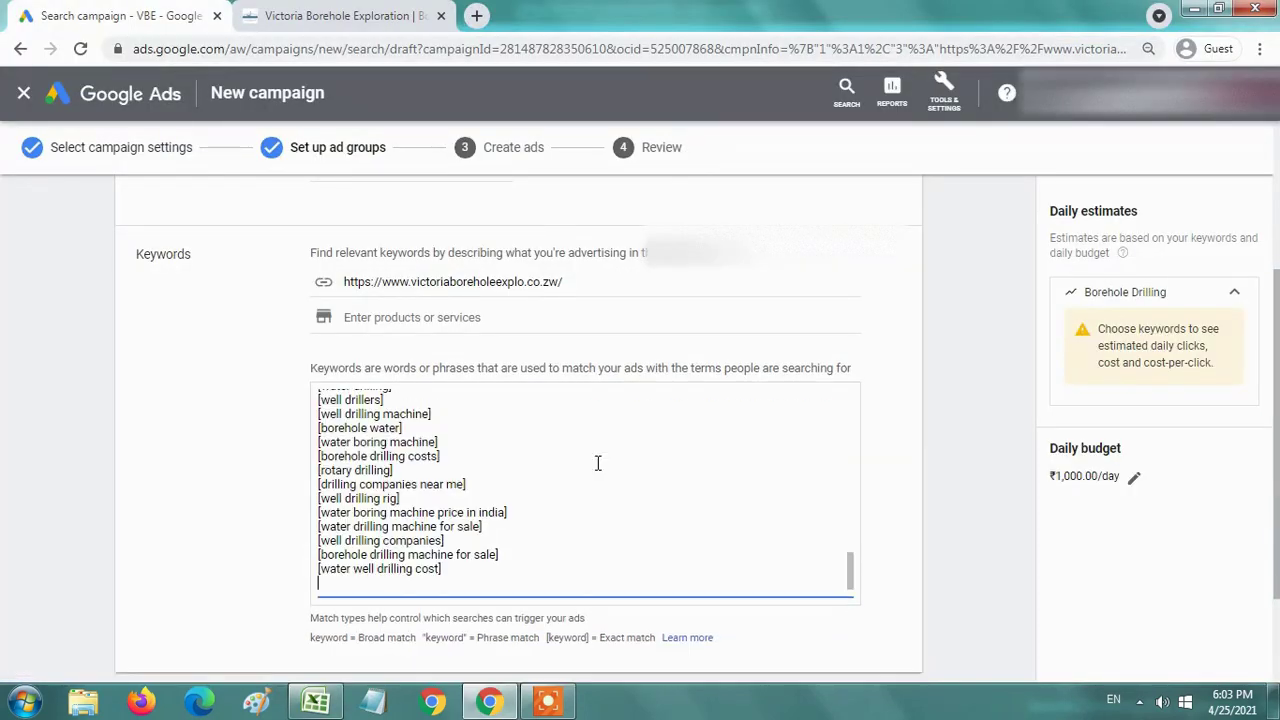
key("BackSpace")
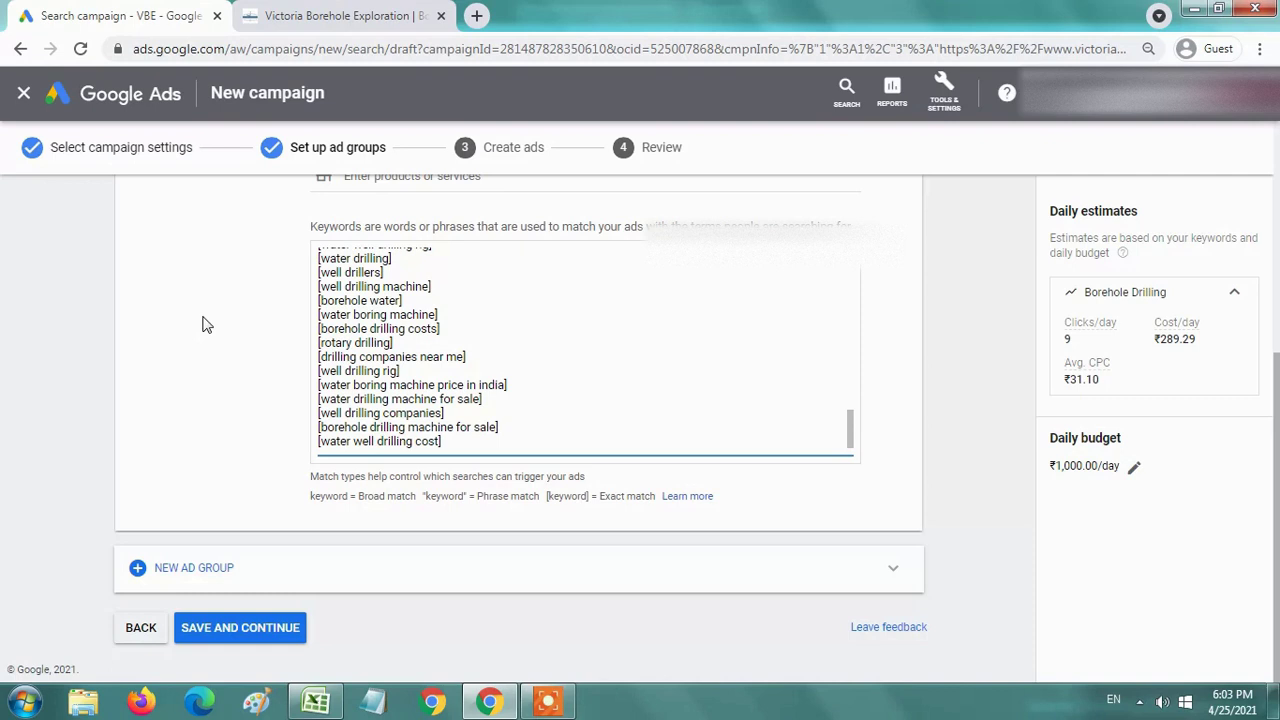
left_click(262, 630)
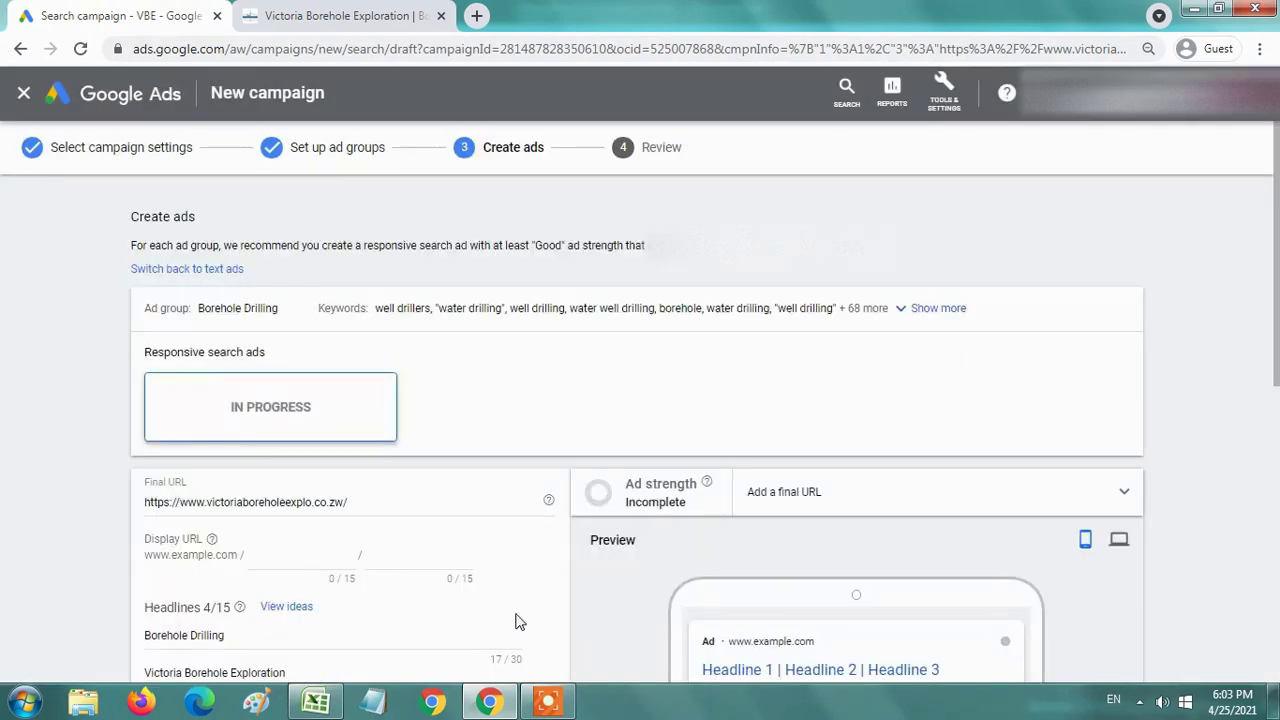
- Scroll through the draft ad's headlines and focus an empty headline slot
scroll(517, 621, "down", 3)
scroll(452, 497, "down", 3)
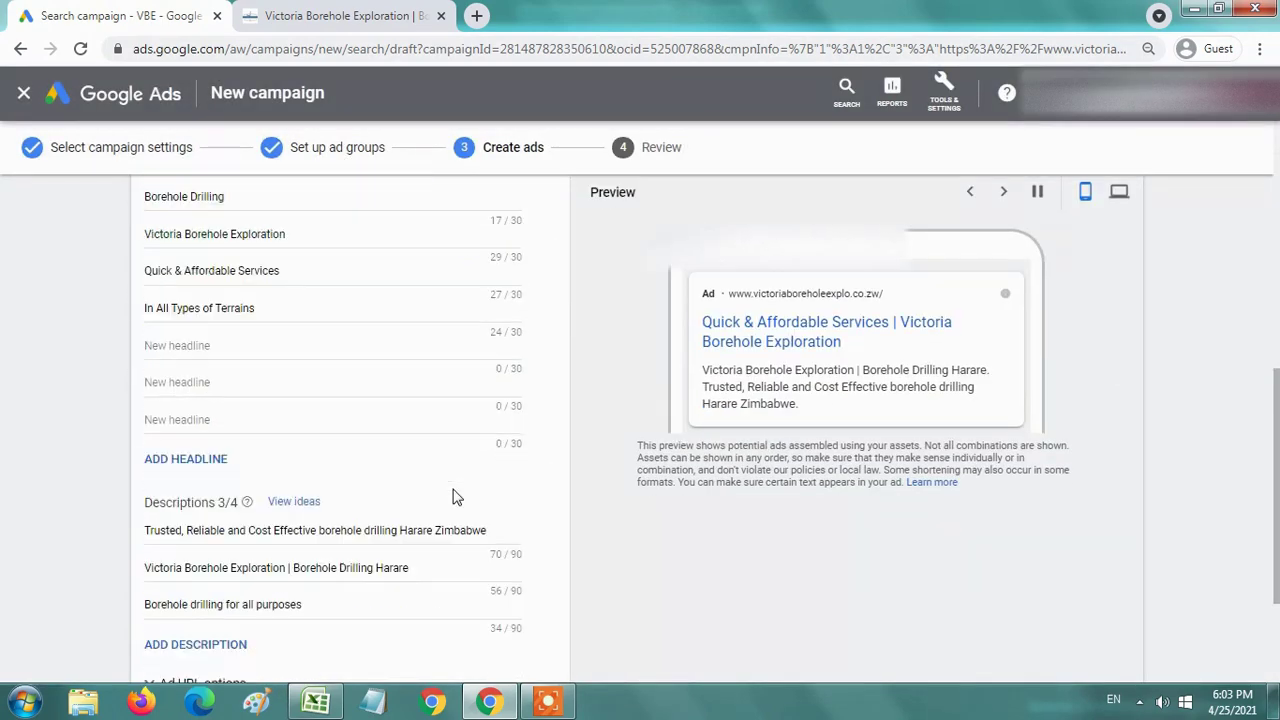
scroll(452, 497, "down", 3)
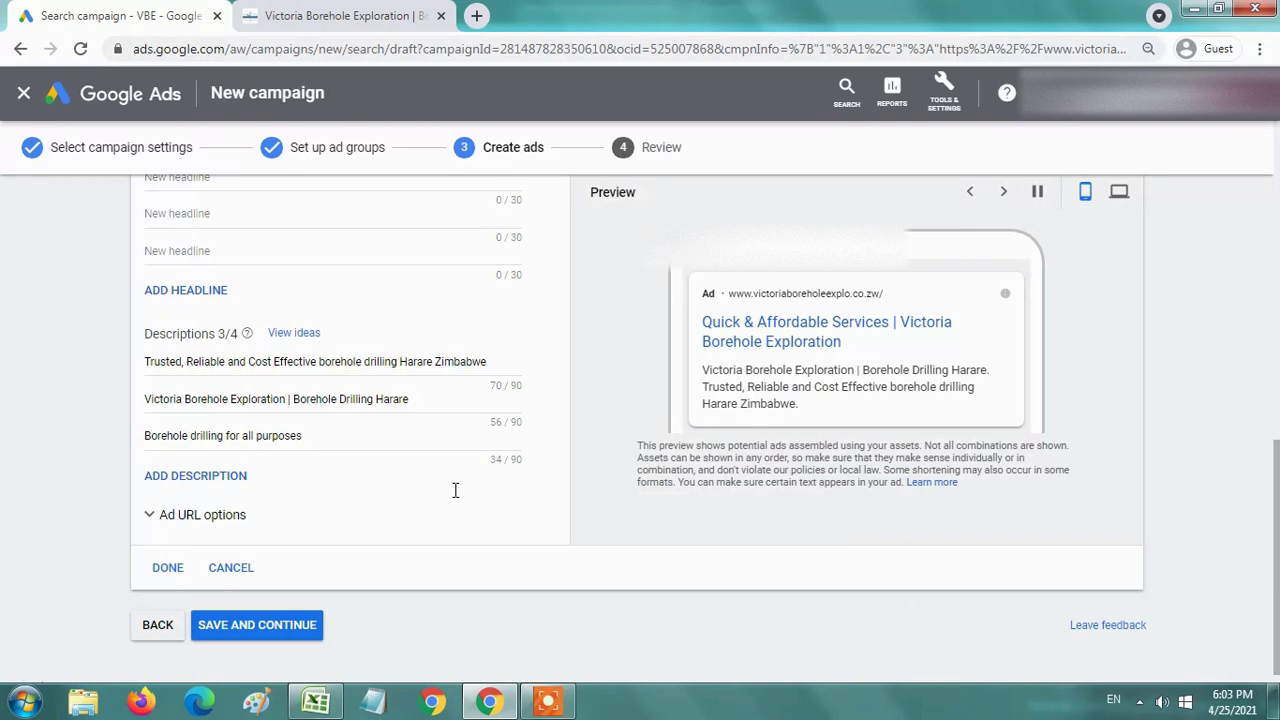
scroll(455, 490, "up", 4)
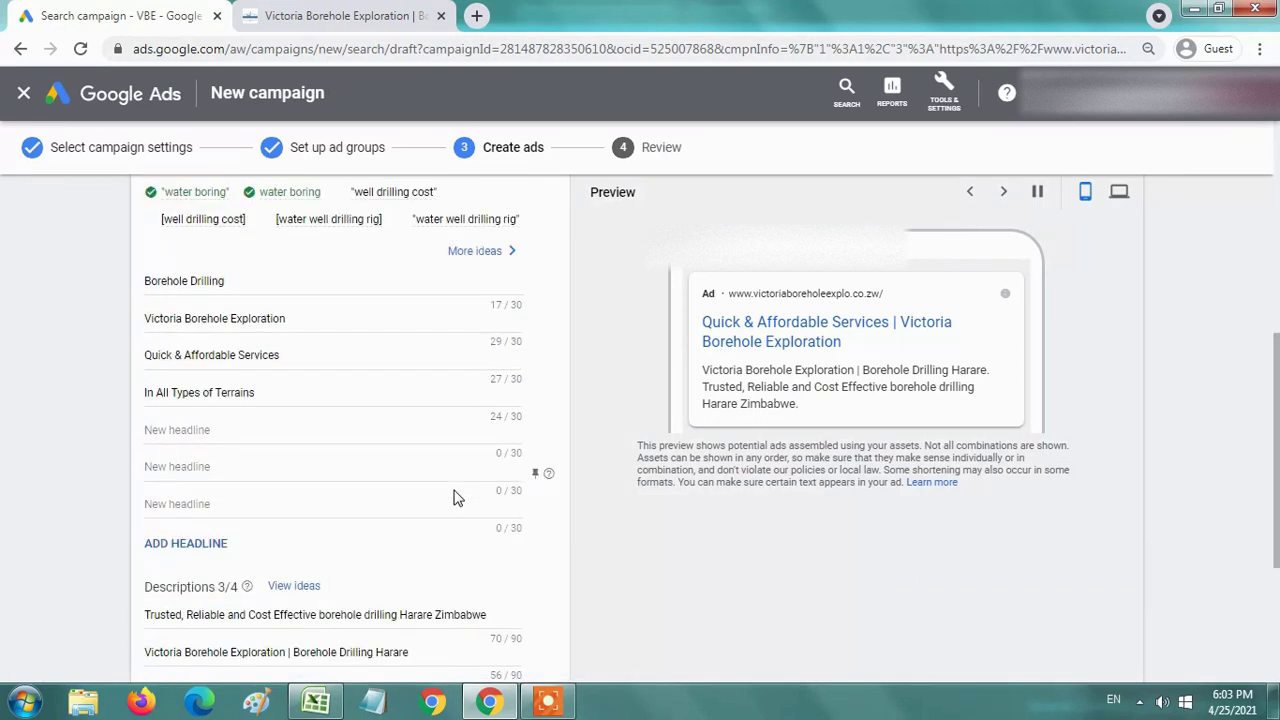
left_click(377, 431)
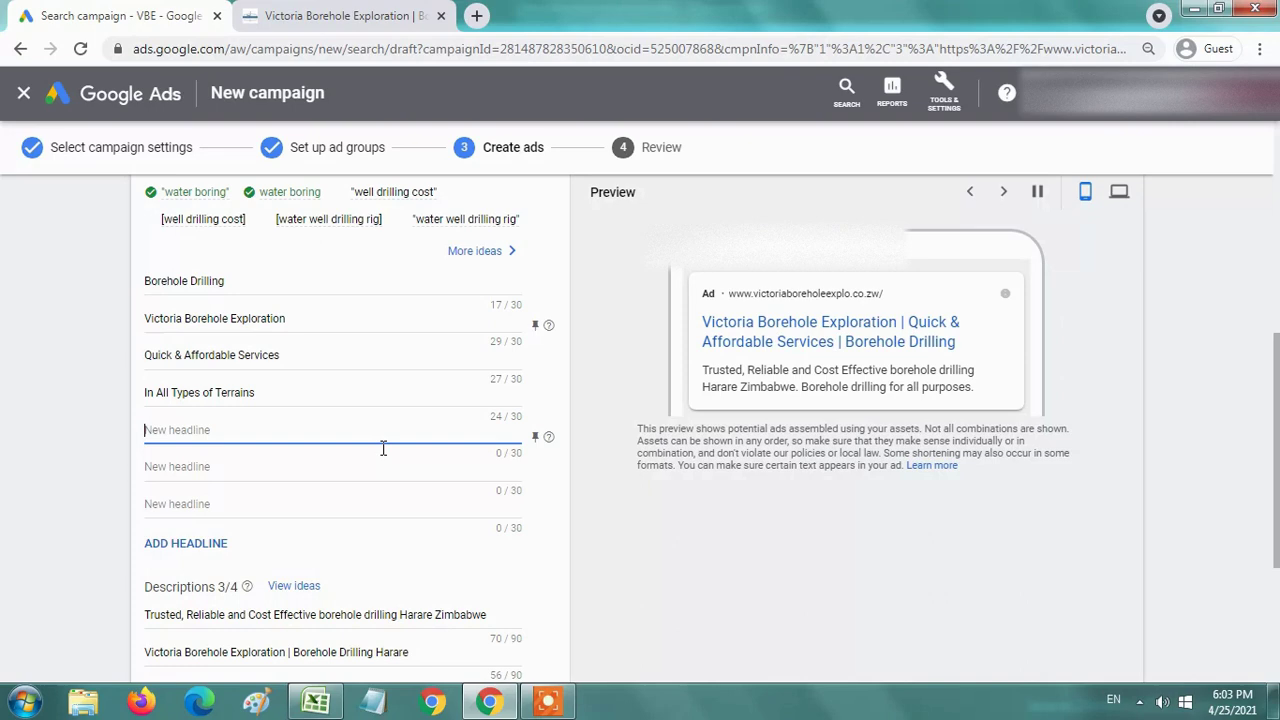
- Check each of the three descriptions of the Average-rated draft ad
scroll(383, 449, "down", 2)
scroll(423, 491, "down", 1)
left_click(483, 363)
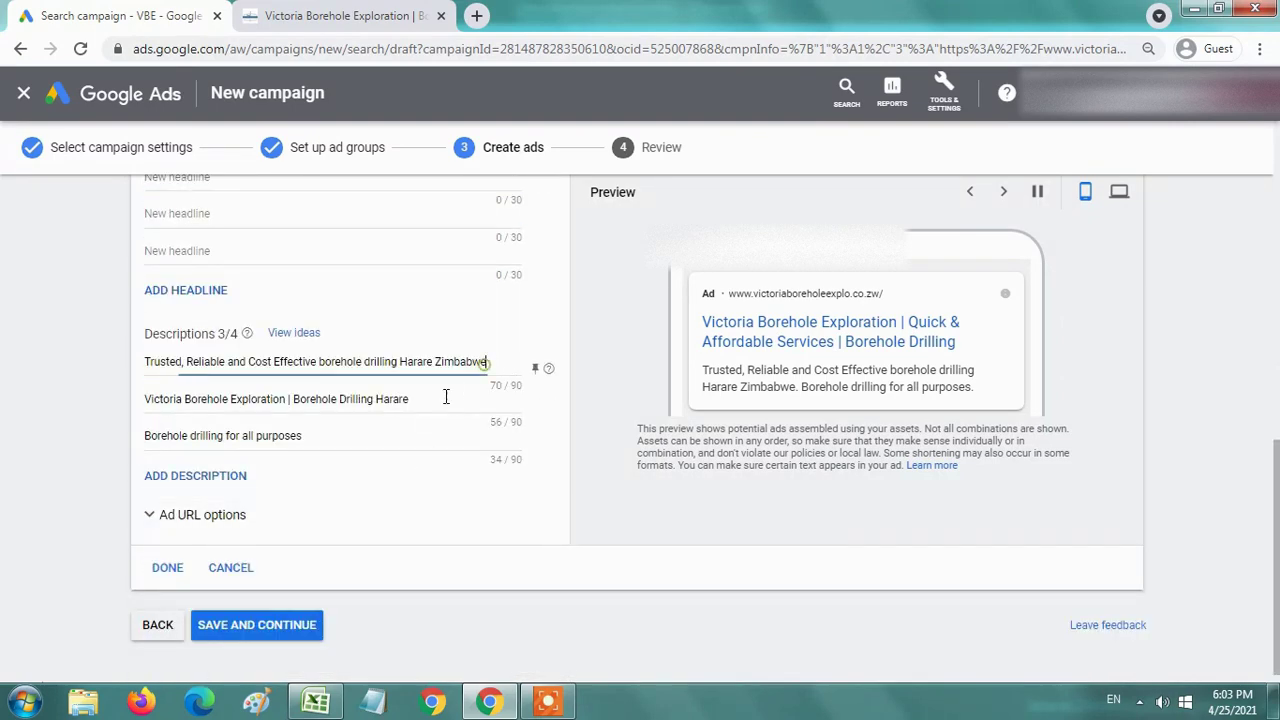
left_click(446, 398)
left_click(410, 445)
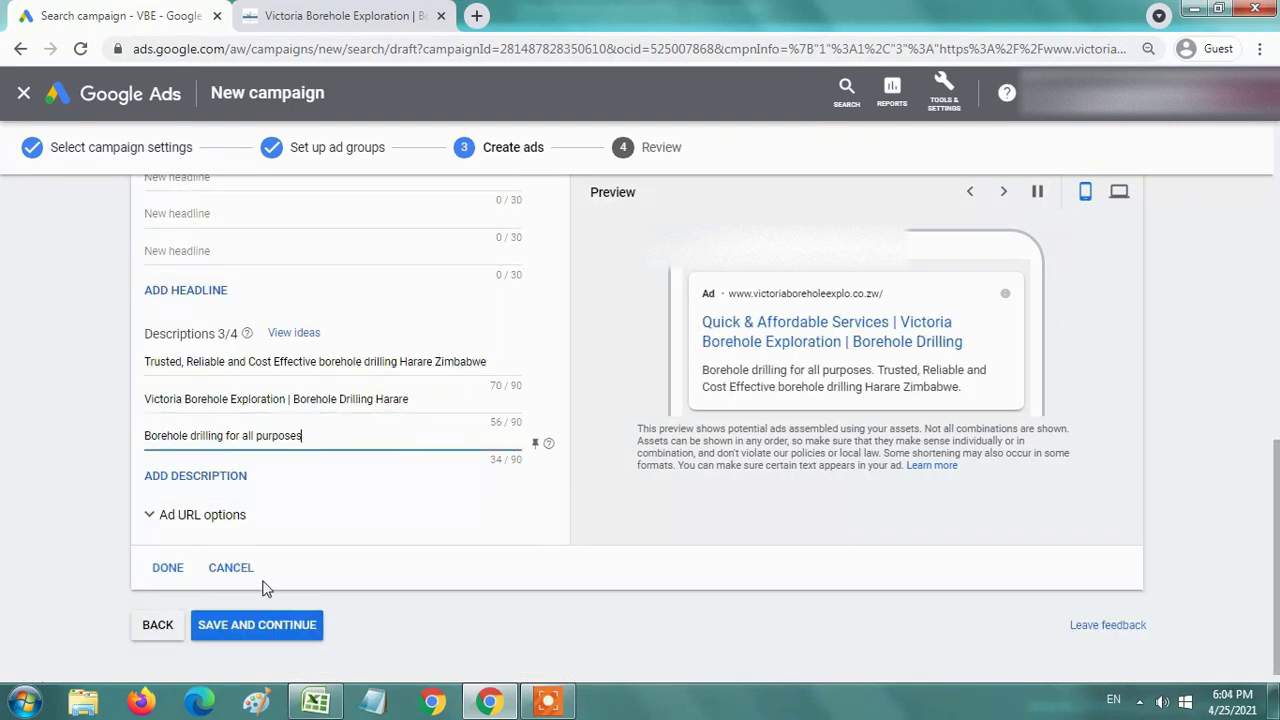
scroll(374, 503, "up", 5)
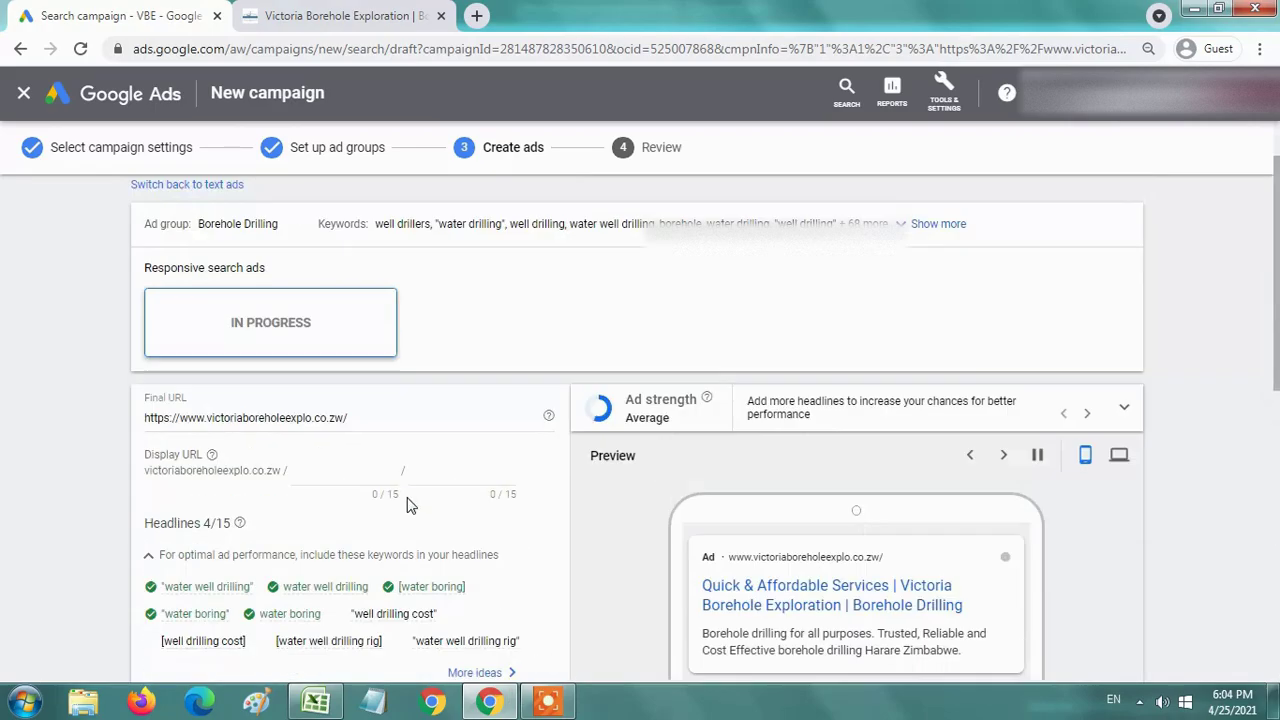
scroll(491, 423, "up", 3)
key("alt+Tab")
- Fill Headlines 1 and 2 with 'Borehole Drilling Services' and 'Victoria Borehole Explo' from the RSAs sheet
key("Escape")
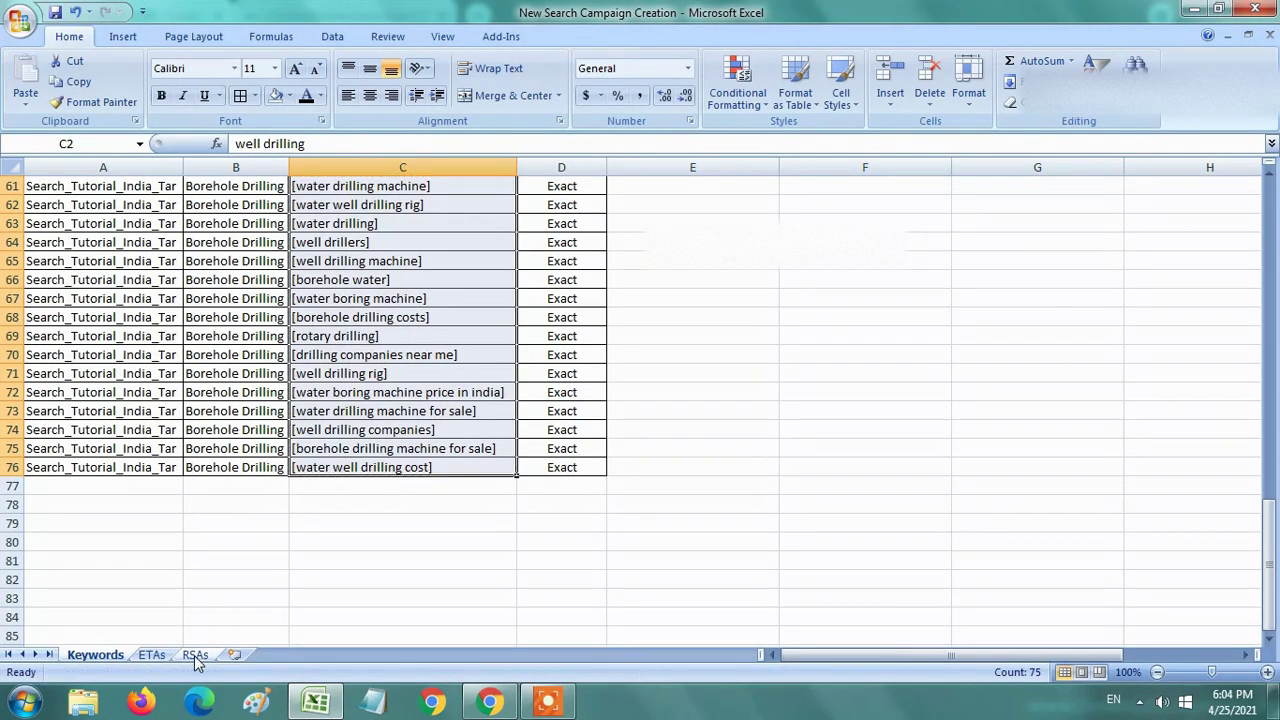
left_click(195, 654)
left_click(60, 278)
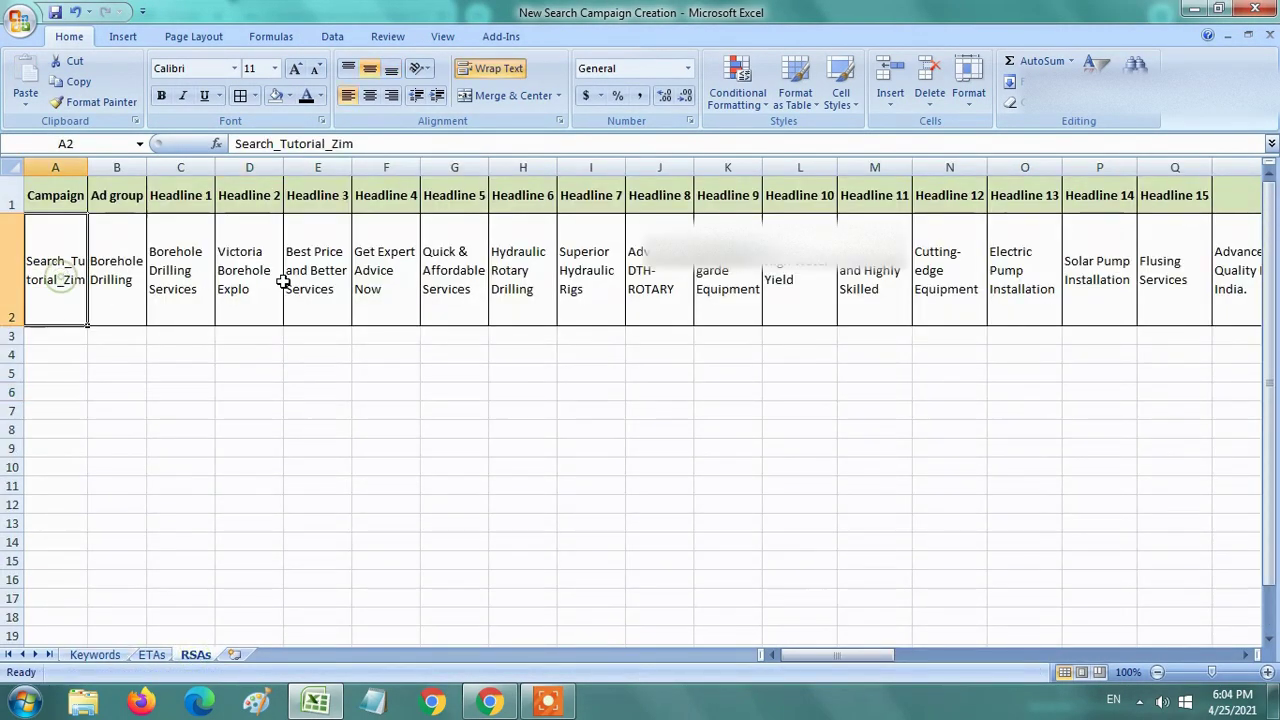
left_click(186, 280)
key("ctrl+c")
key("alt+Tab")
scroll(337, 500, "down", 3)
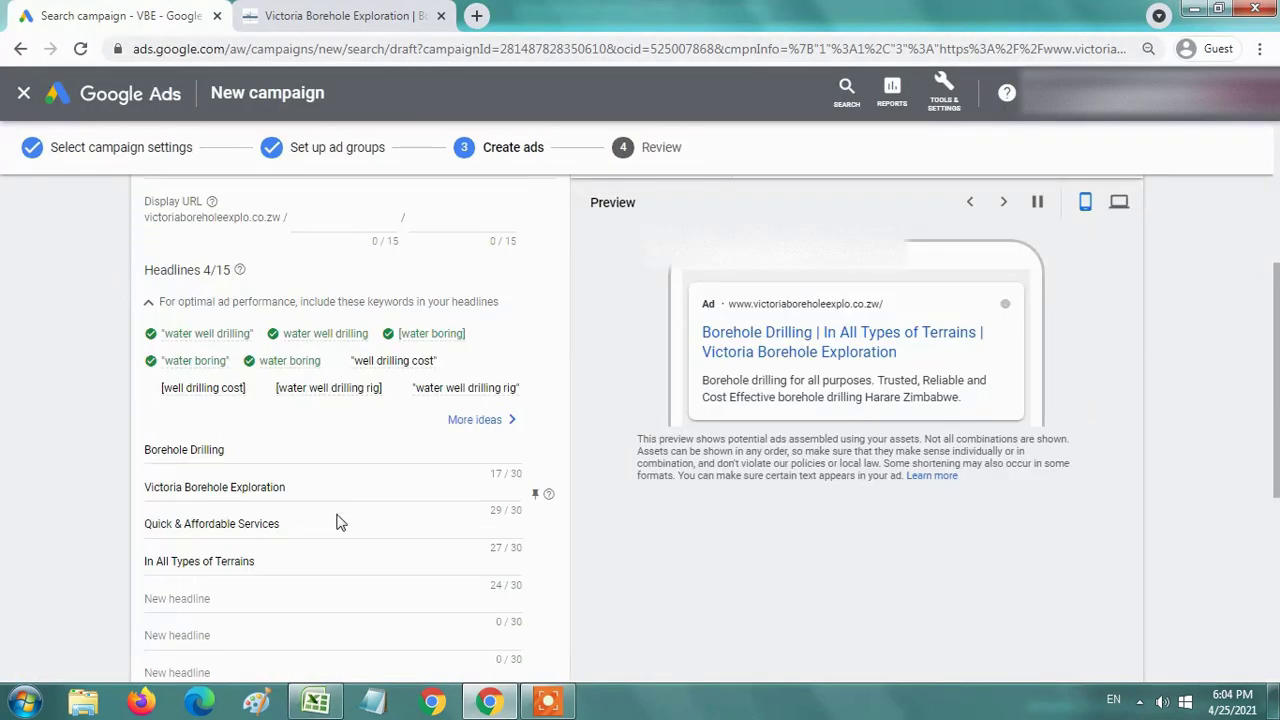
key("ctrl+a")
key("ctrl+v")
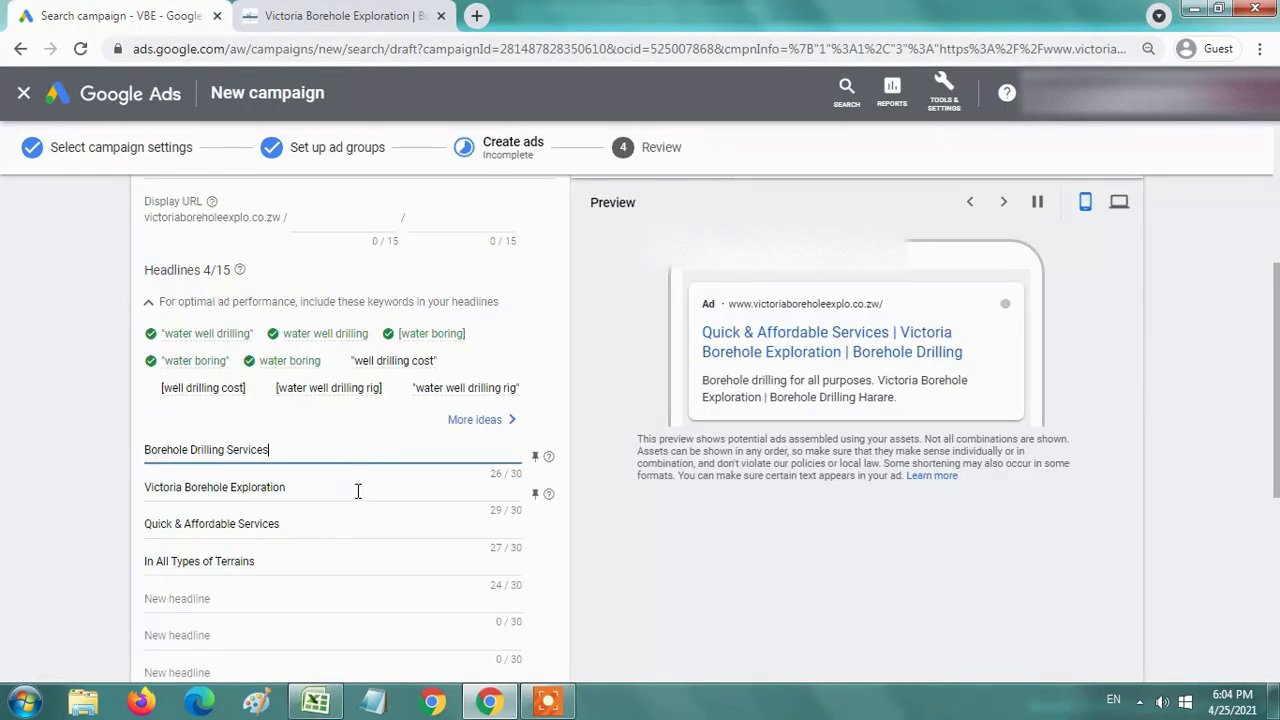
key("alt+Tab")
left_click(247, 287)
key("ctrl+c")
key("alt+Tab")
left_click(322, 487)
key("ctrl+a")
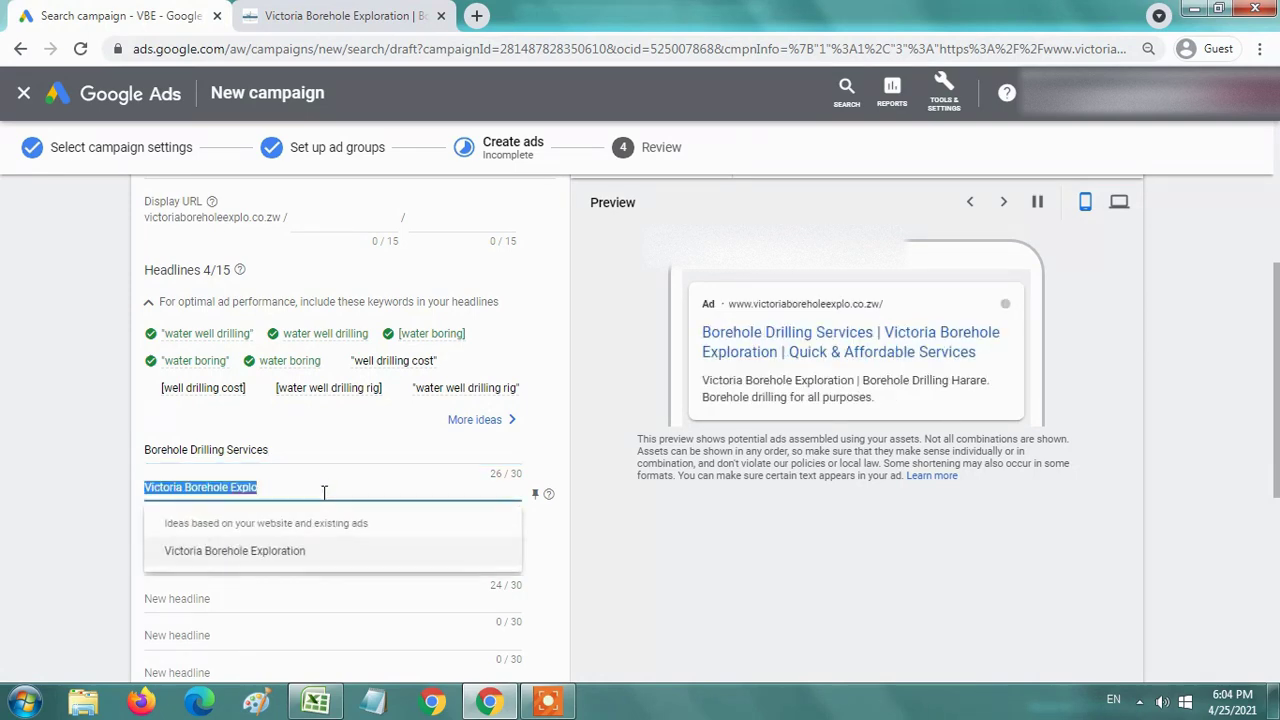
key("ctrl+v")
key("alt+Tab")
- Fill Headlines 3 and 4 with 'Best Price and Better Services' and 'Get Expert Advice Now'
left_click(345, 300)
key("ctrl+c")
key("alt+Tab")
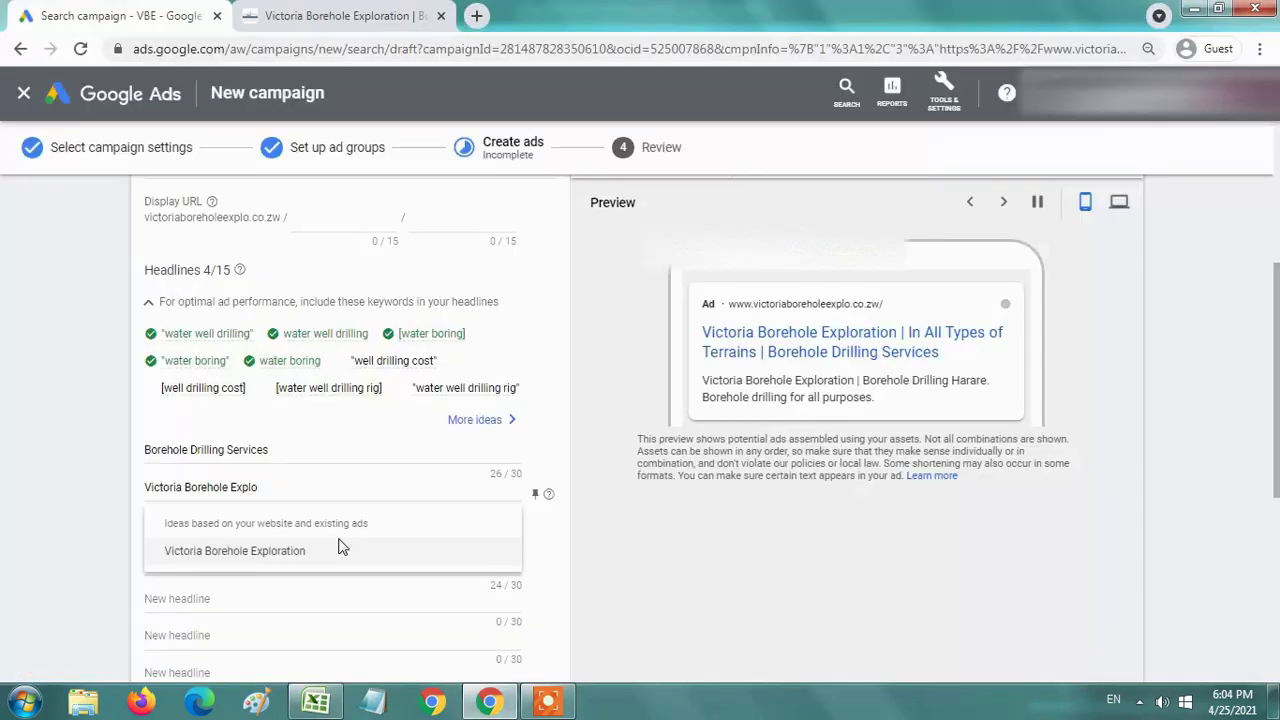
scroll(337, 540, "down", 2)
left_click(329, 358)
key("ctrl+a")
key("ctrl+v")
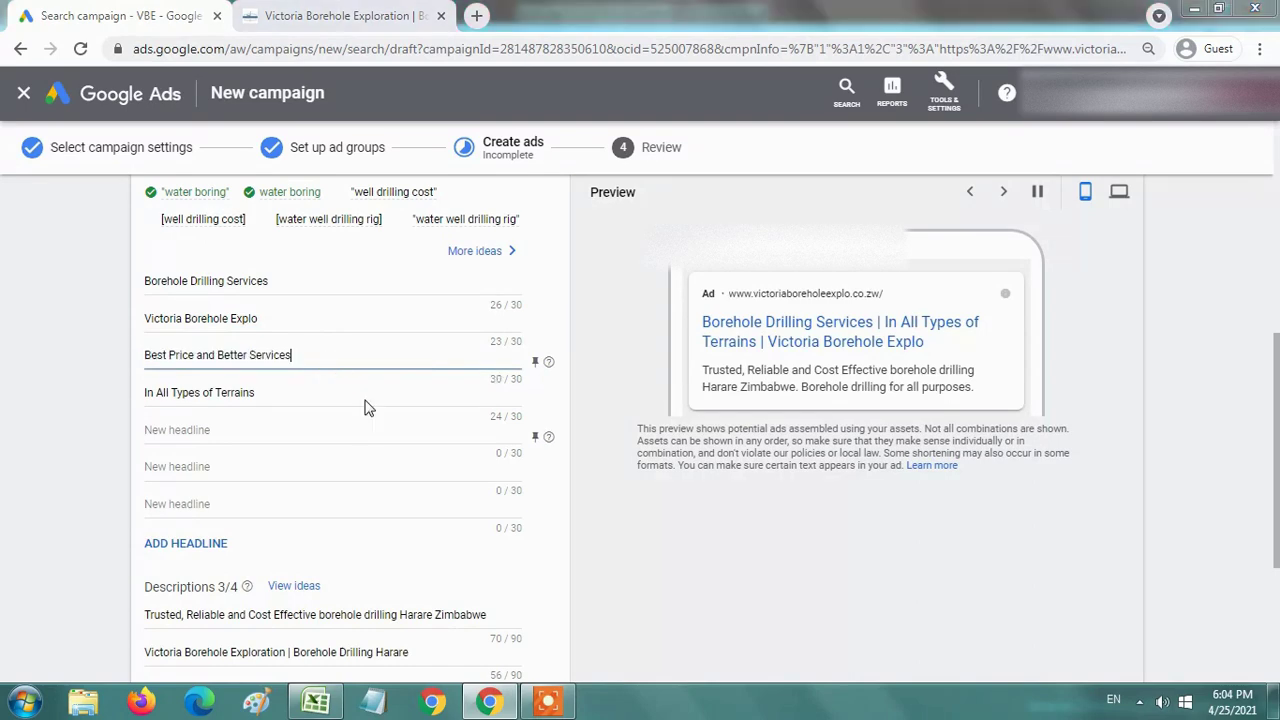
key("alt+Tab")
left_click(371, 234)
key("ctrl+c")
key("alt+Tab")
left_click(343, 391)
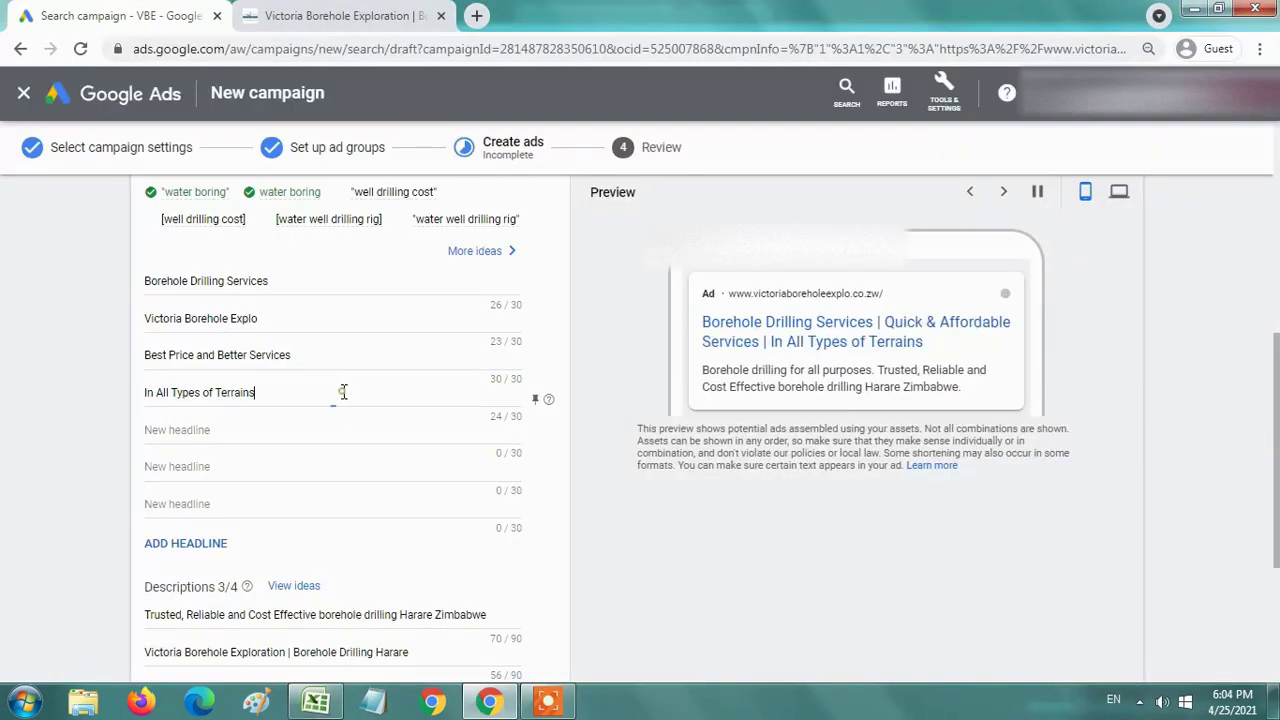
key("ctrl+a")
key("ctrl+v")
- Fill Headlines 5 and 6 with 'Quick & Affordable Services' and 'Hydraulic Rotary Drilling'
key("alt+Tab")
left_click(450, 250)
key("ctrl+c")
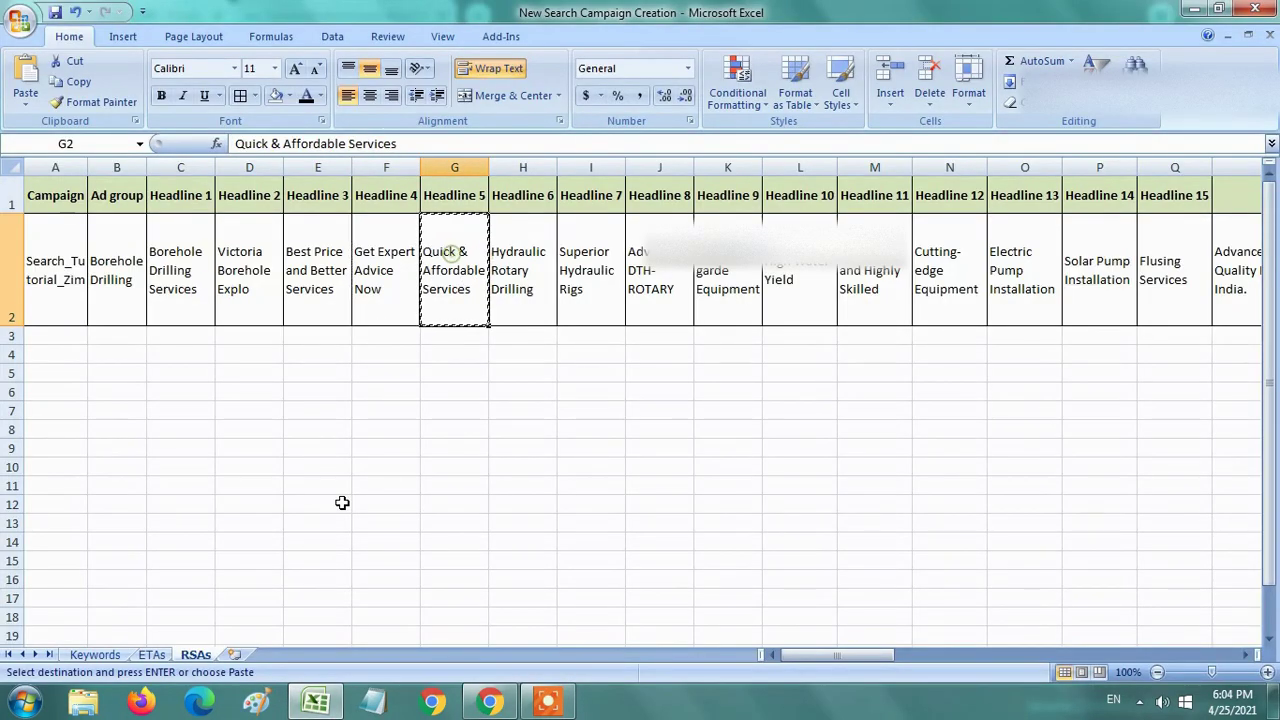
key("alt+Tab")
left_click(293, 436)
key("ctrl+v")
key("alt+Tab")
left_click(526, 262)
key("ctrl+c")
key("alt+Tab")
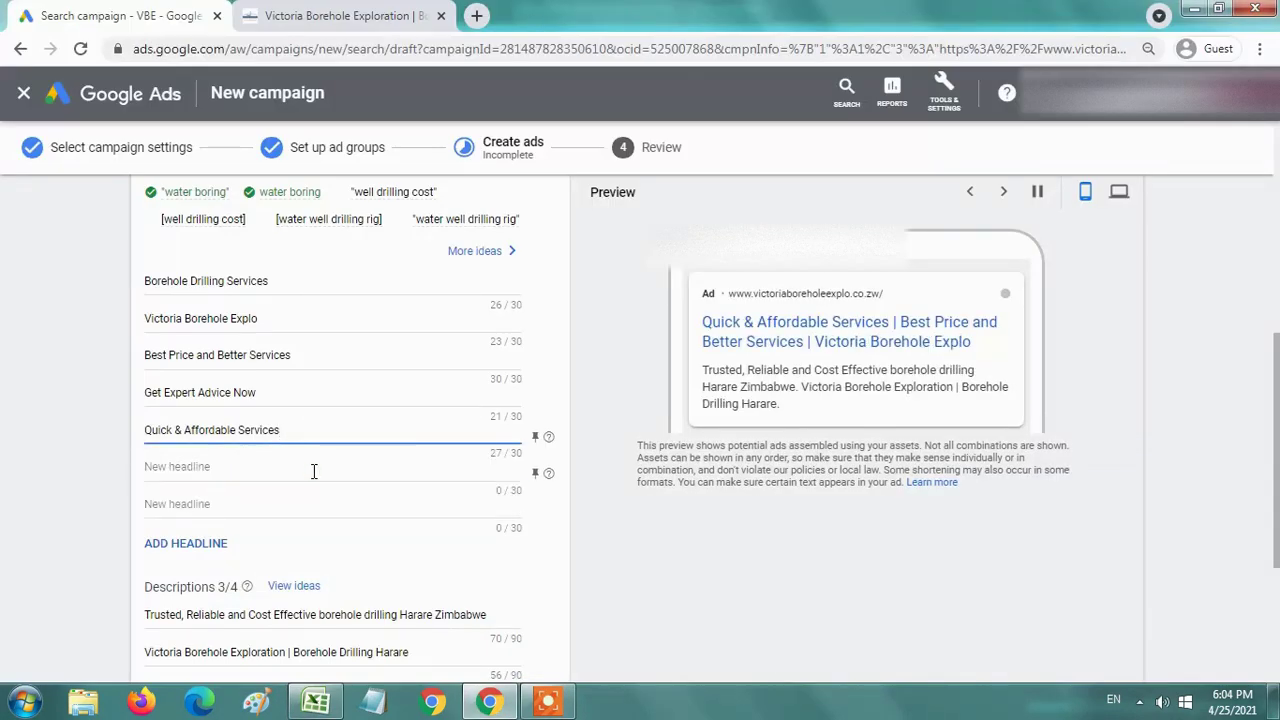
left_click(249, 468)
key("ctrl+v")
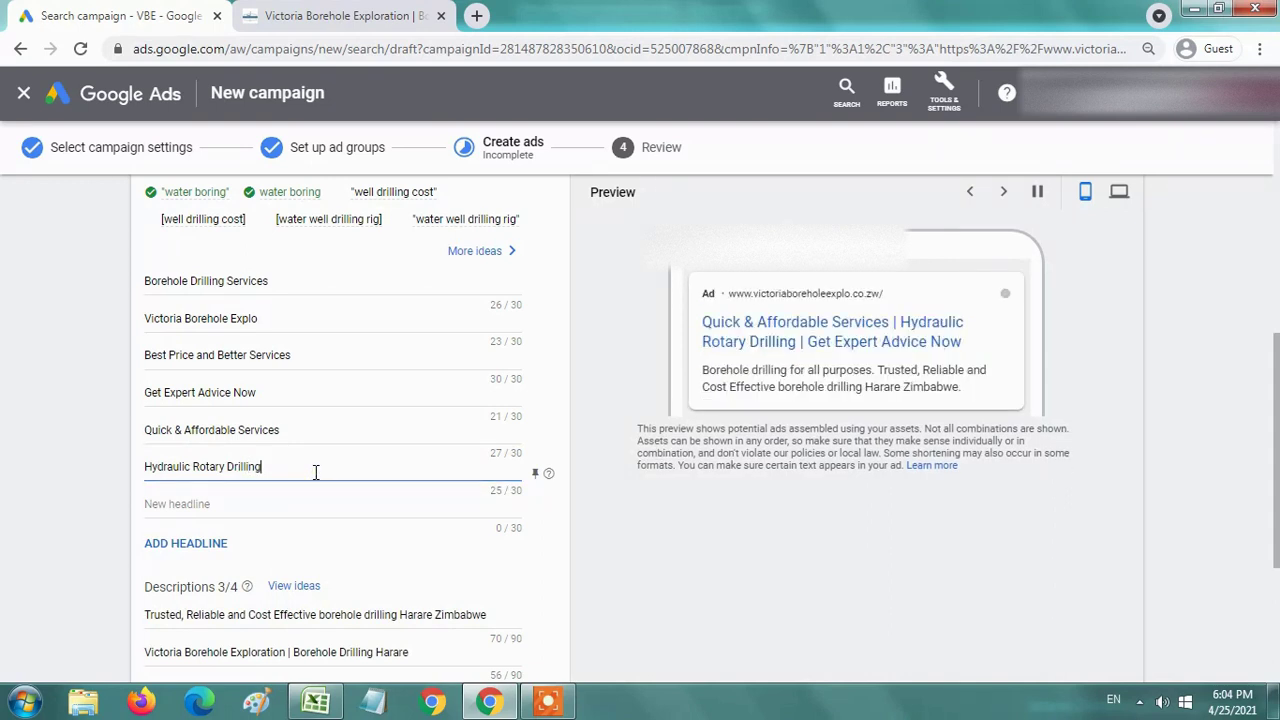
key("alt+Tab")
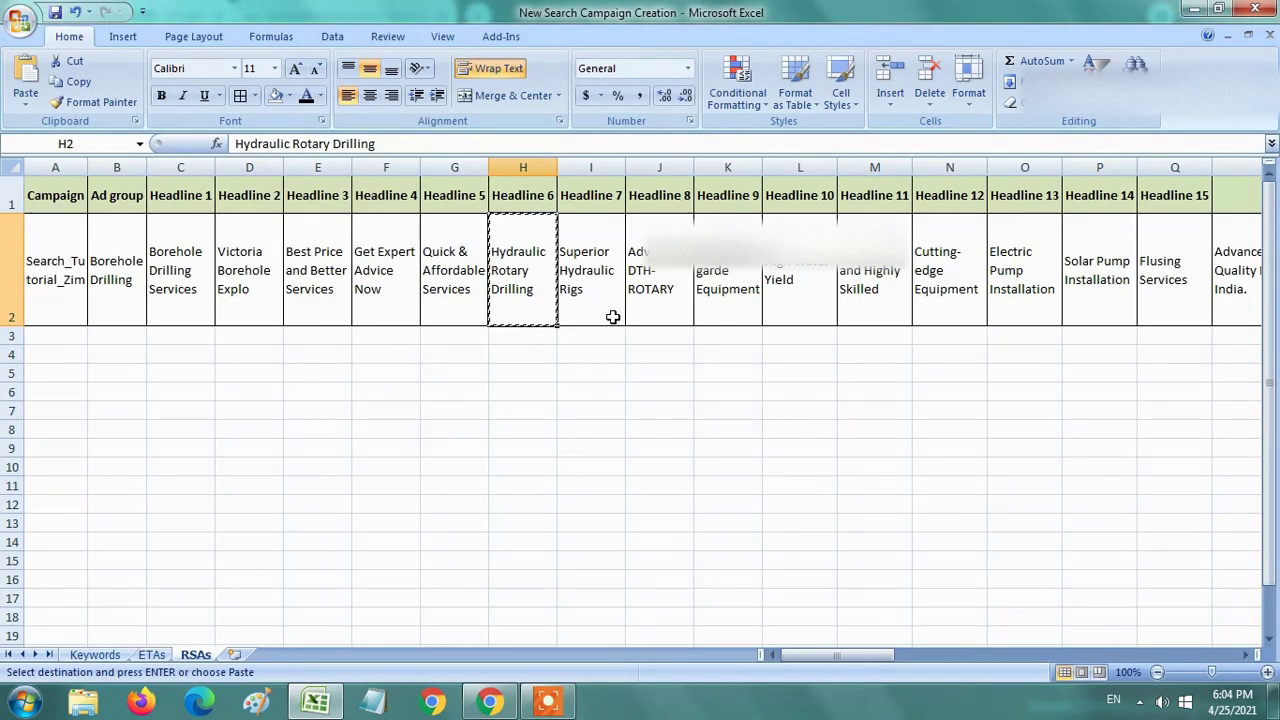
- Replace Descriptions 1 and 2 with the spreadsheet's first two description lines
key("Right")
key("Right")
key("Right")
key("Right")
key("Right")
key("Right")
key("Right")
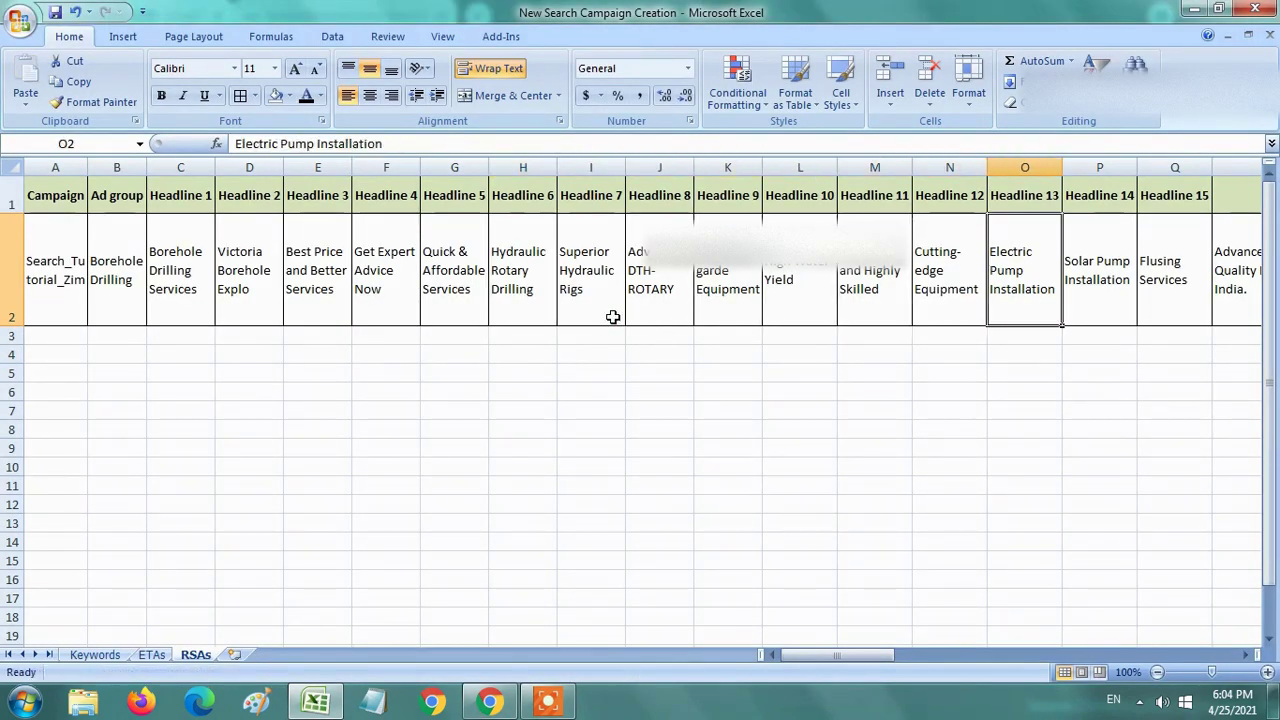
key("Right")
key("Right")
key("Right")
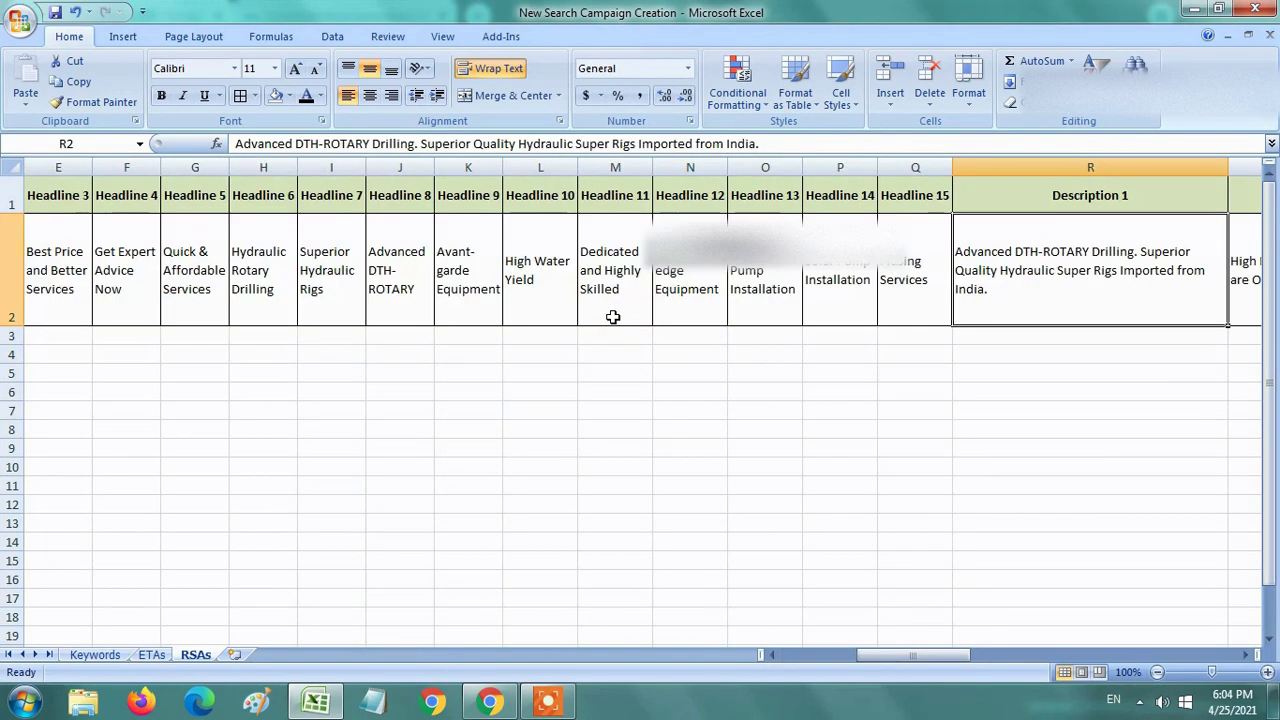
key("Right")
key("Left")
key("ctrl+c")
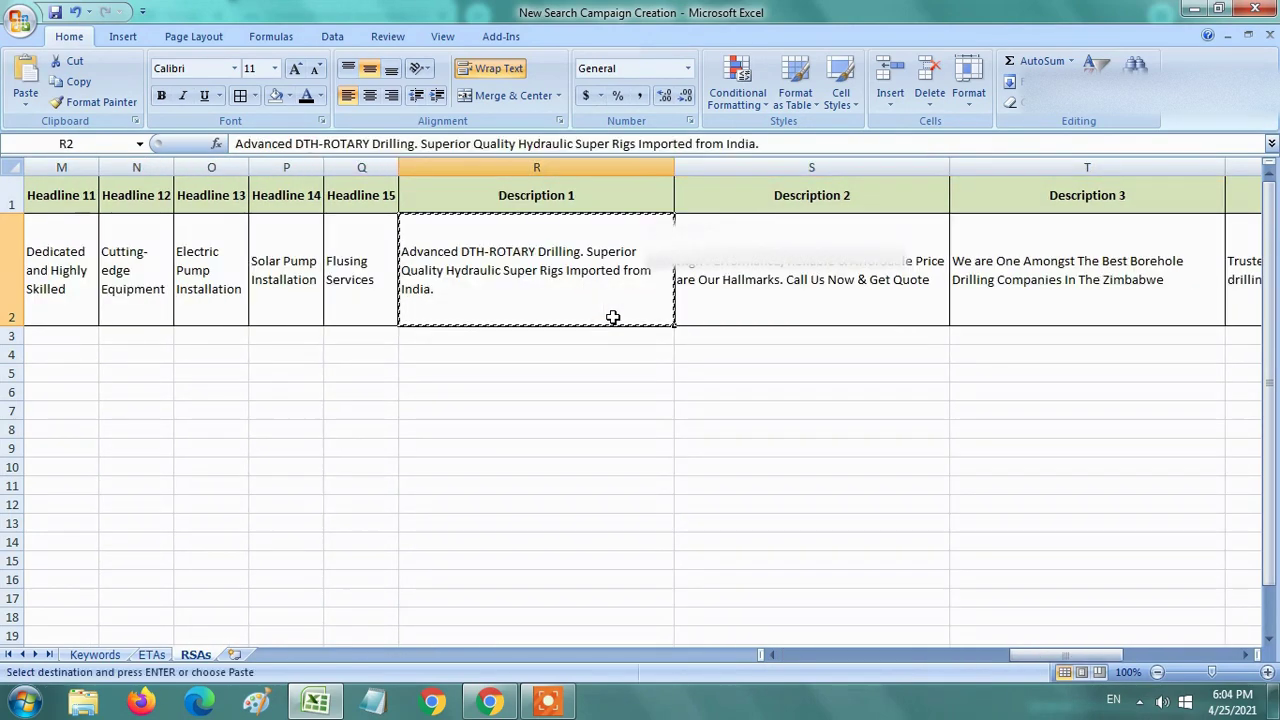
key("alt+Tab")
scroll(396, 490, "down", 3)
triple_click(330, 345)
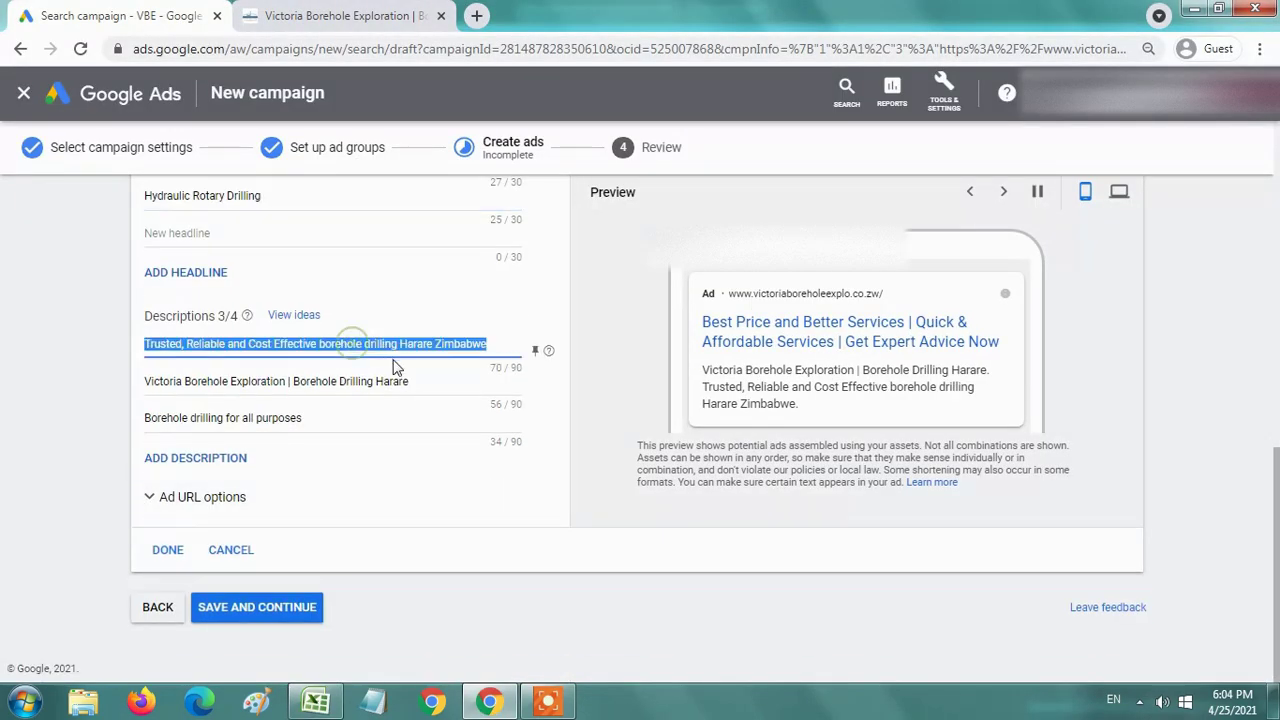
key("ctrl+v")
key("alt+Tab")
left_click(795, 281)
key("ctrl+c")
key("alt+Tab")
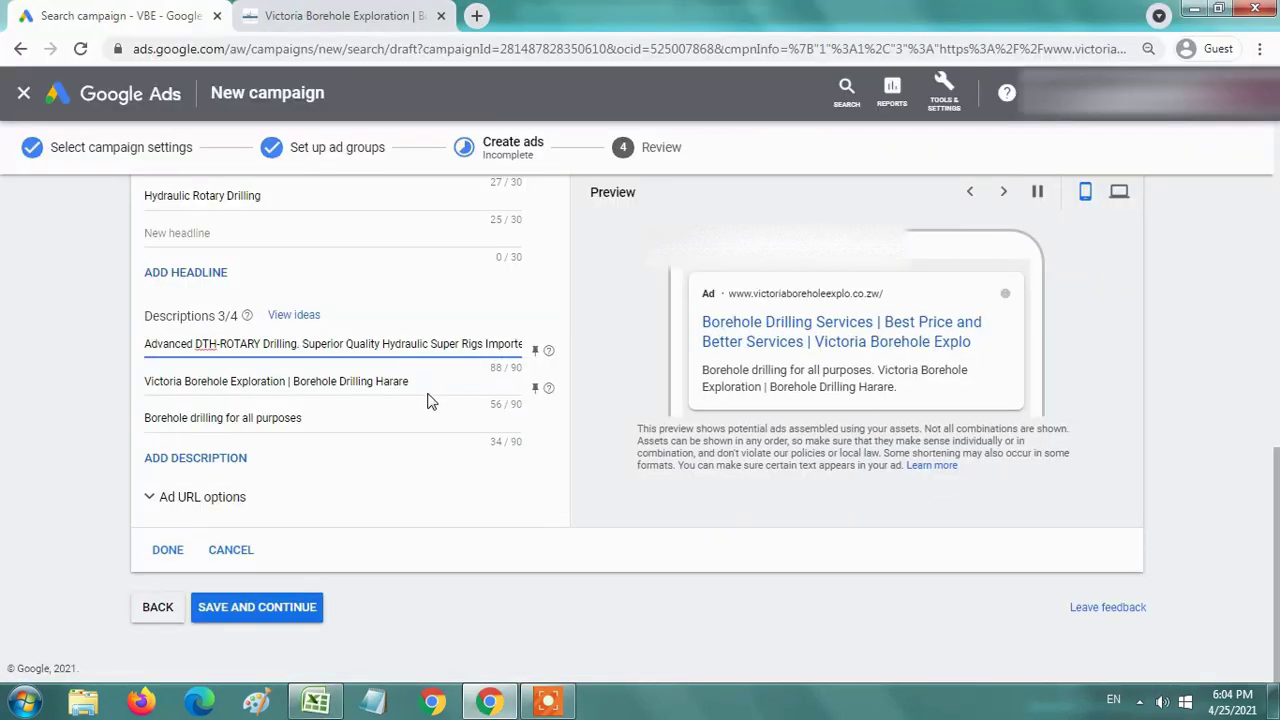
triple_click(450, 381)
key("ctrl+v")
- Replace Description 3 and add a fourth with the Trusted, Reliable and Cost Effective line
key("alt+Tab")
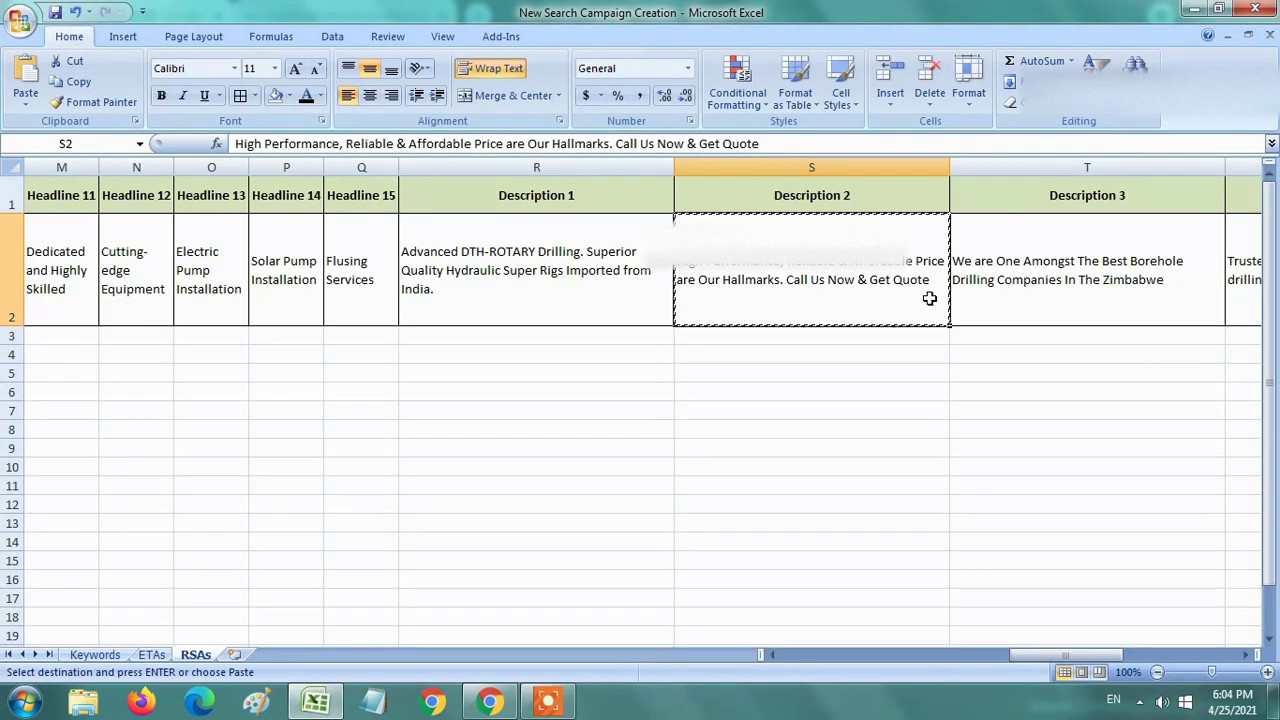
left_click(966, 247)
key("ctrl+c")
key("alt+Tab")
left_click(335, 433)
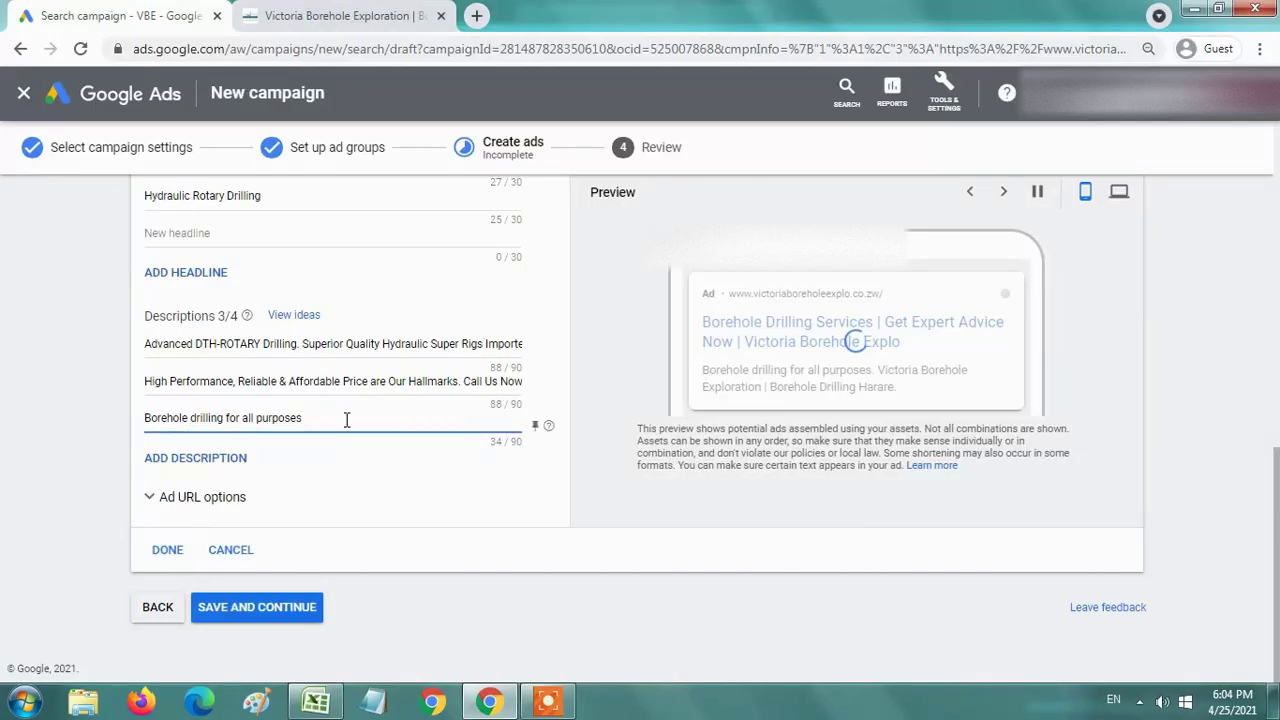
triple_click(346, 418)
key("ctrl+v")
triple_click(313, 418)
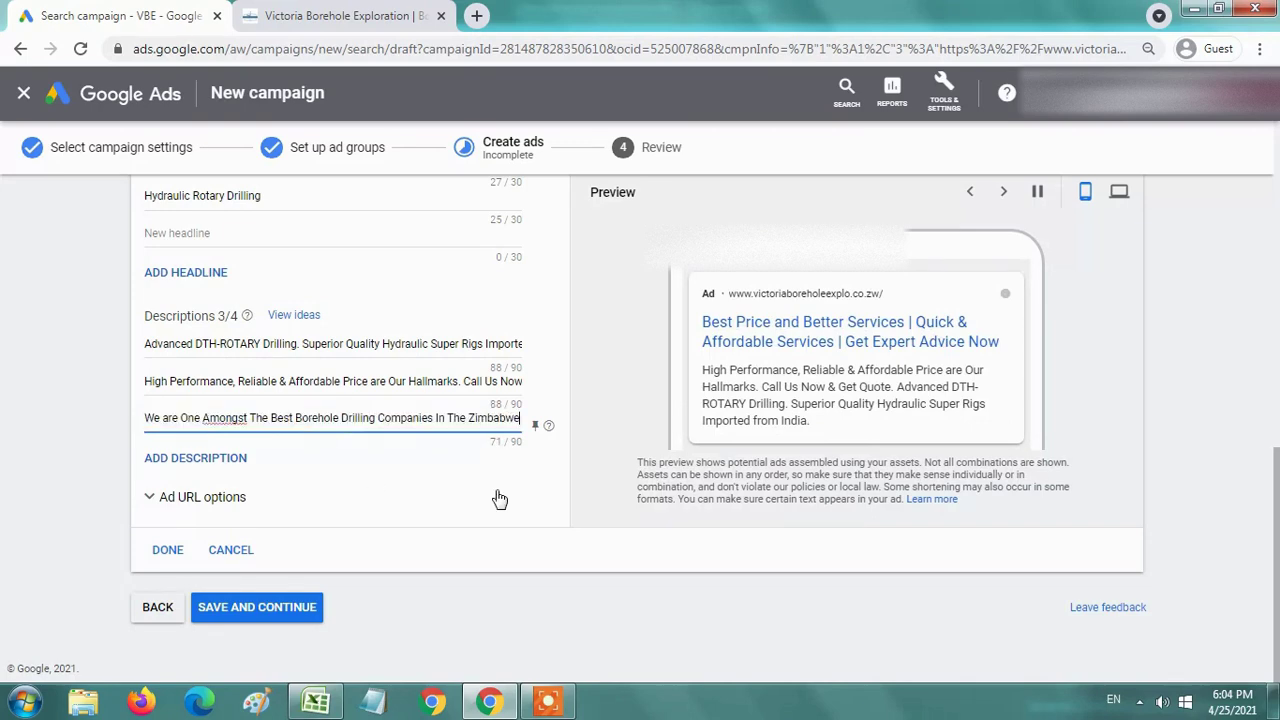
key("alt+Tab")
left_click(1239, 295)
key("ctrl+c")
key("alt+Tab")
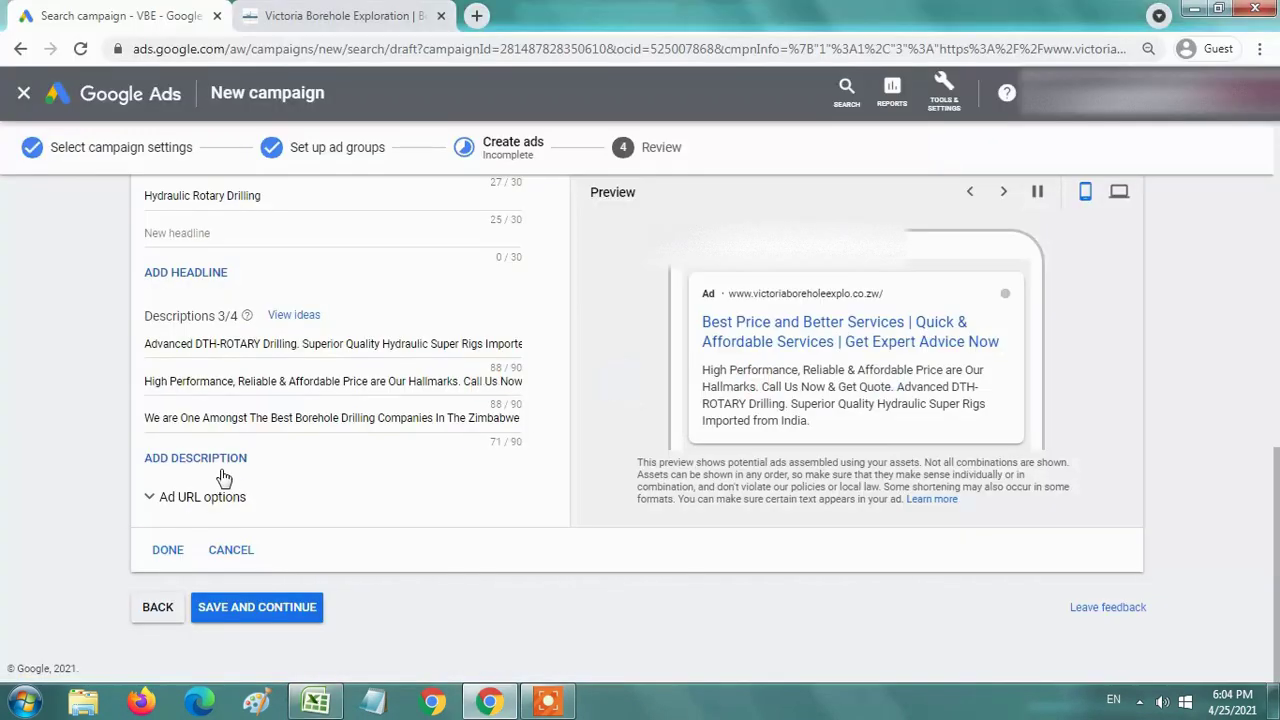
left_click(208, 455)
key("ctrl+v")
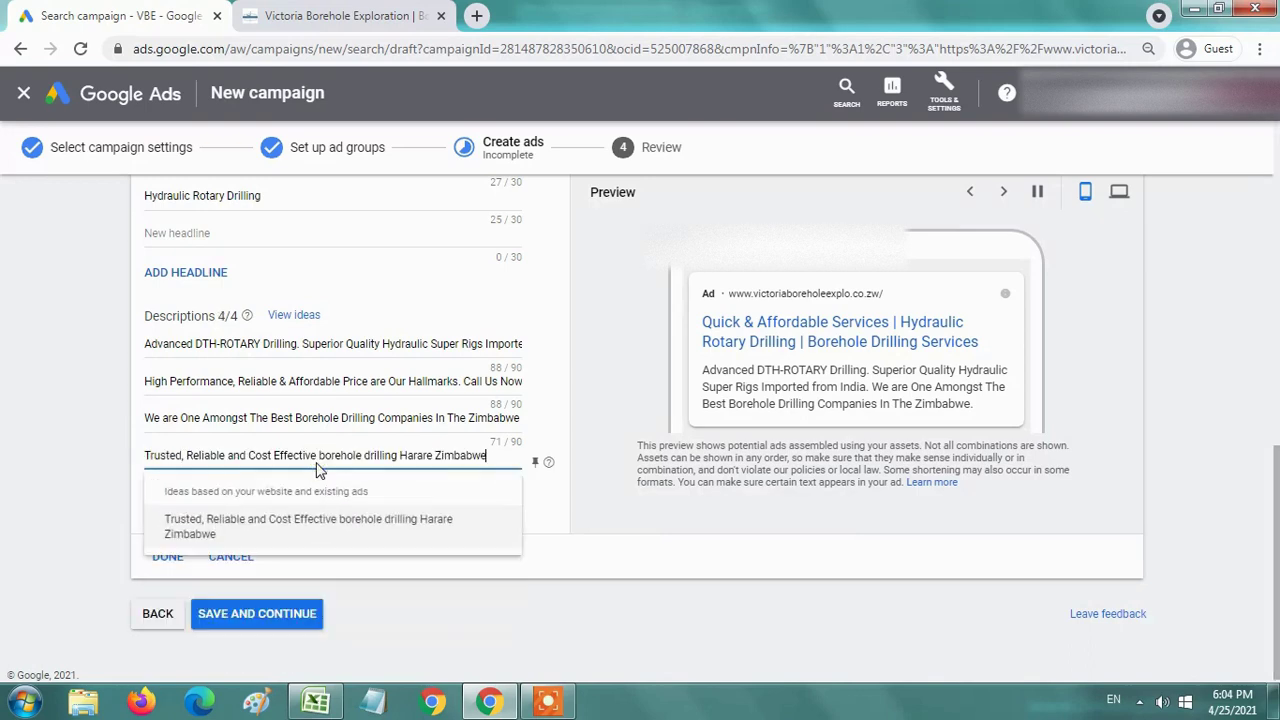
left_click(304, 523)
left_click(103, 500)
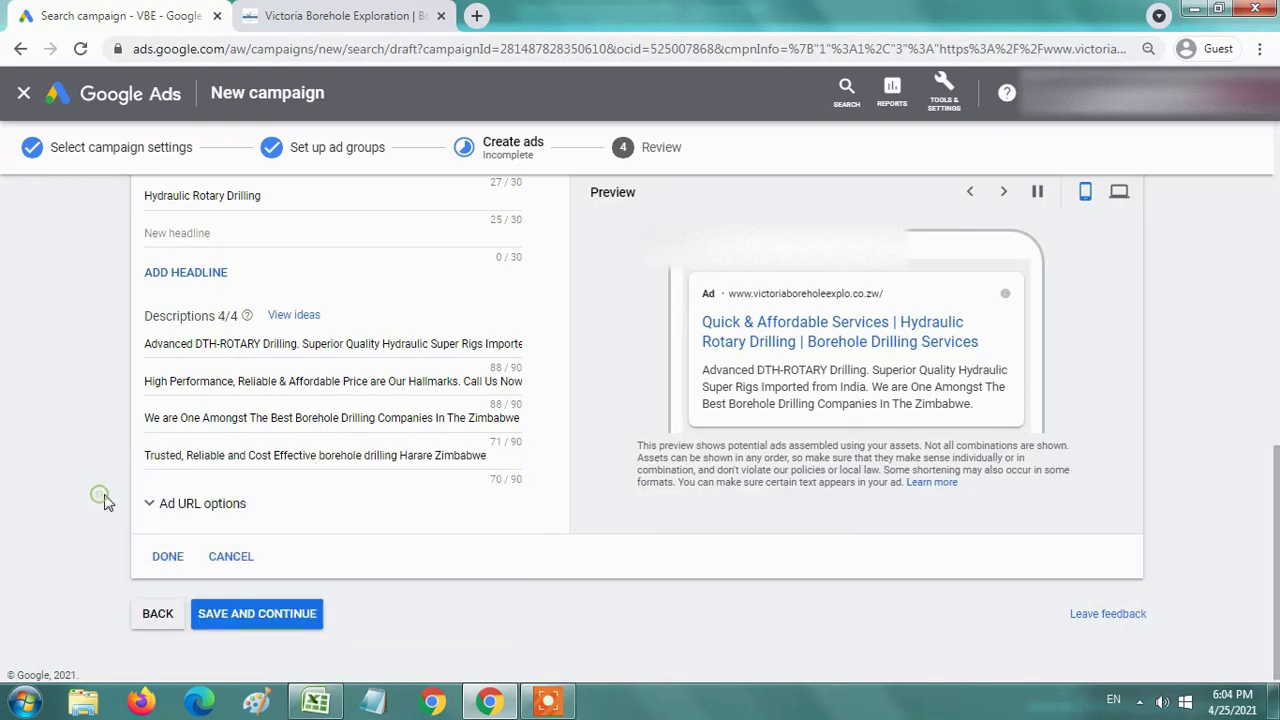
left_click(170, 566)
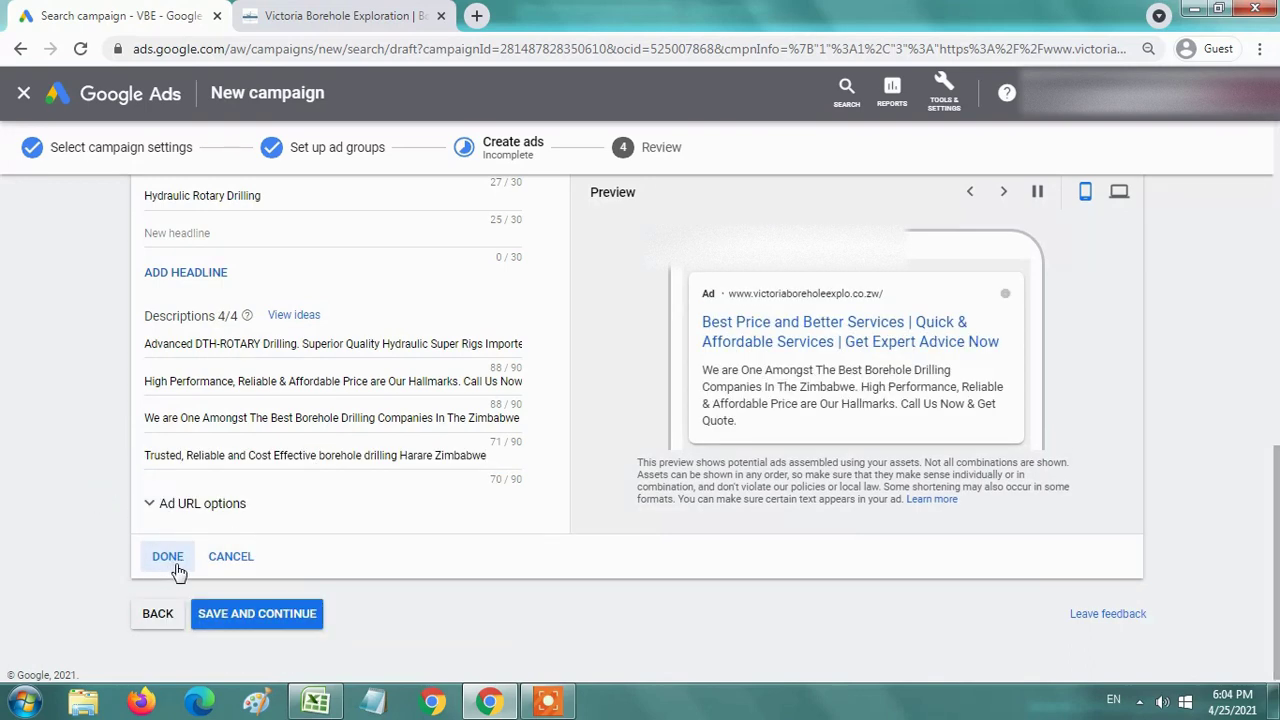
- Replace the ad's final URL with the one copied from spreadsheet cell V2
scroll(177, 571, "up", 7)
scroll(183, 571, "up", 3)
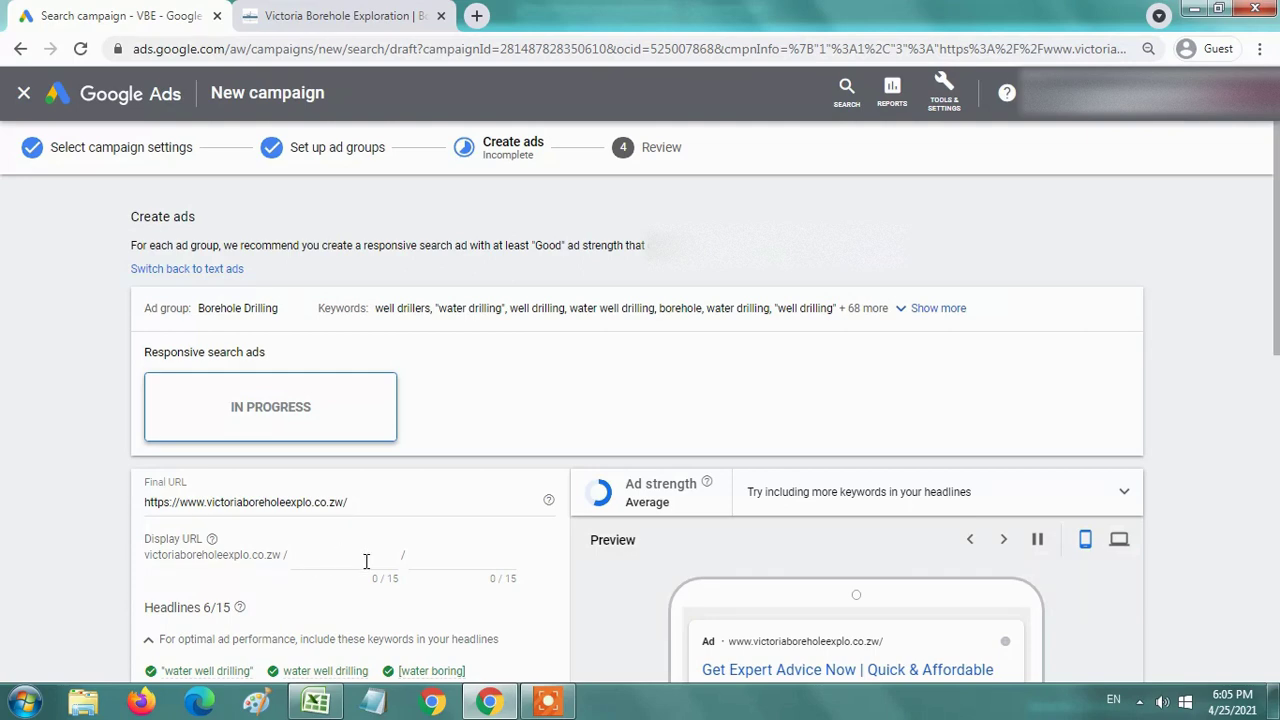
key("alt+Tab")
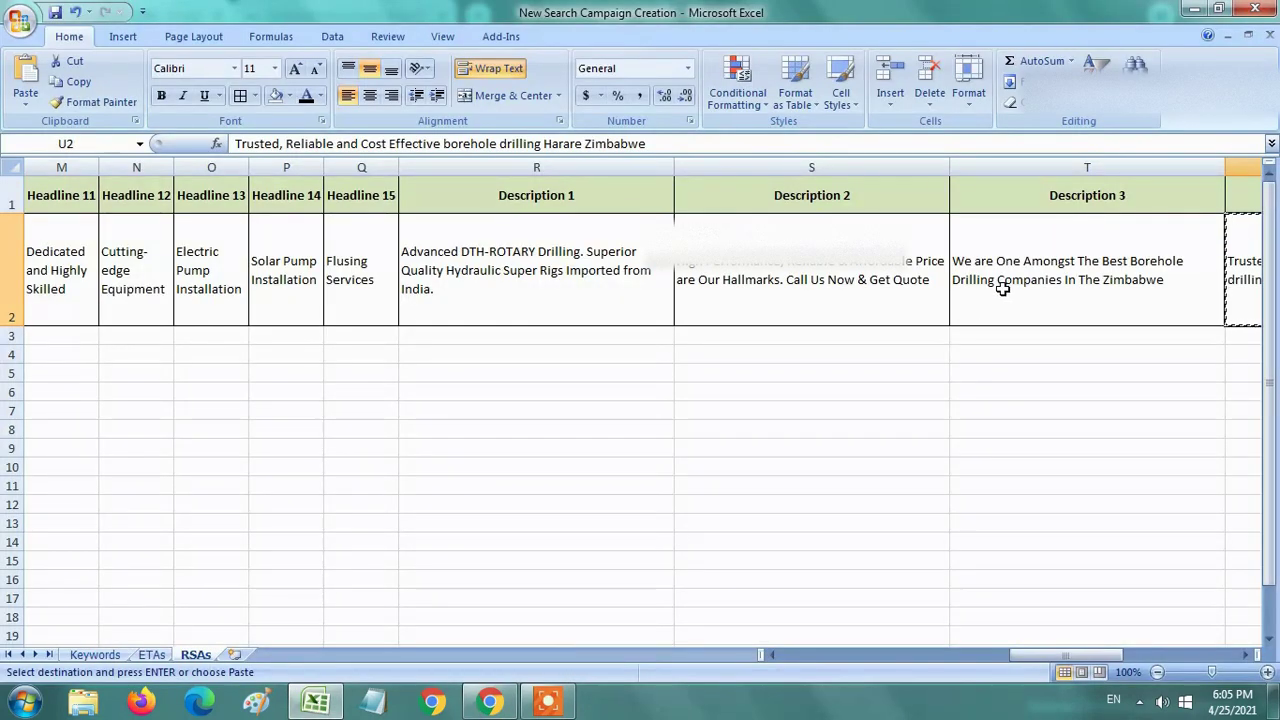
key("Escape")
key("Right")
key("Right")
key("Right")
key("Right")
key("Left")
key("Left")
key("Left")
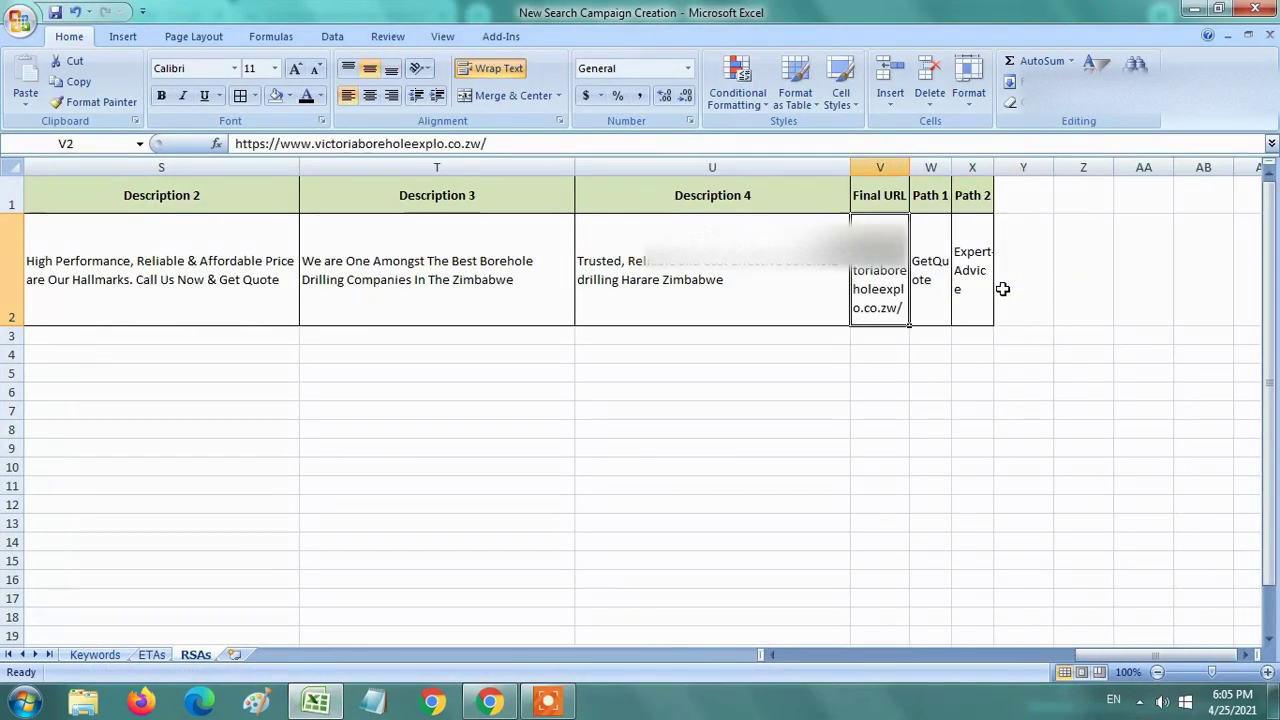
key("ctrl+c")
key("alt+Tab")
scroll(502, 369, "down", 2)
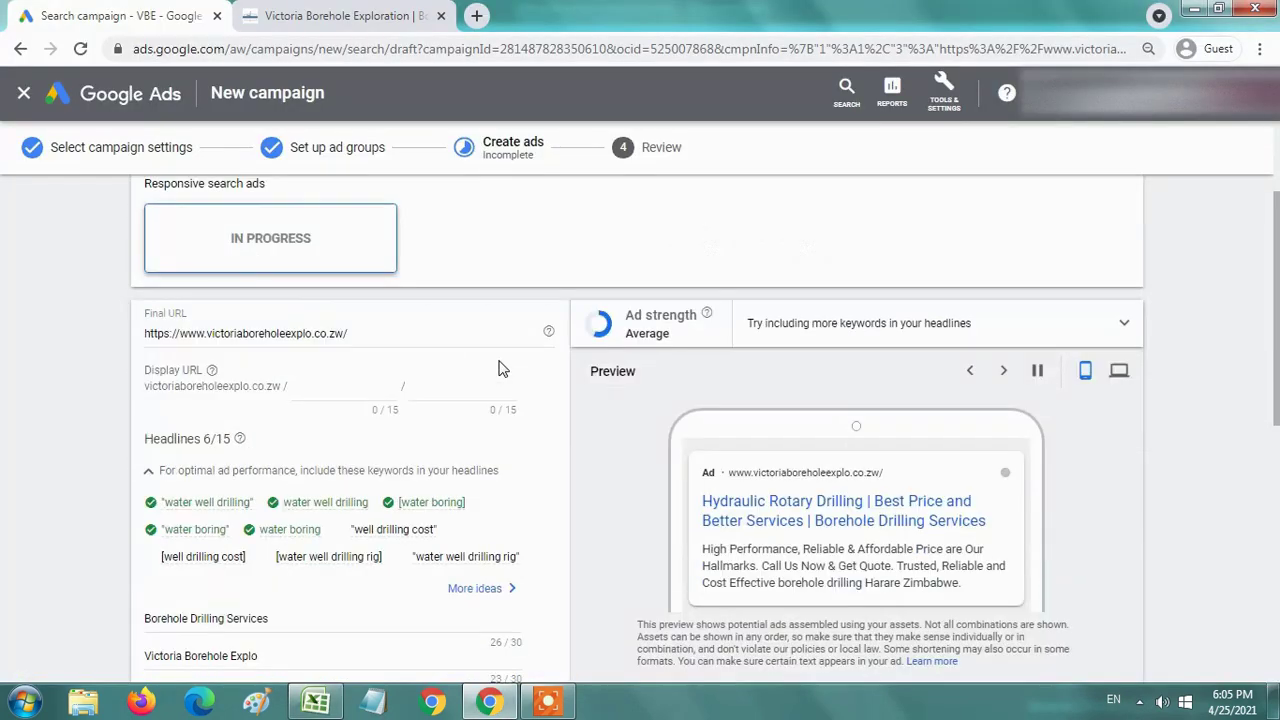
left_click(396, 328)
key("ctrl+a")
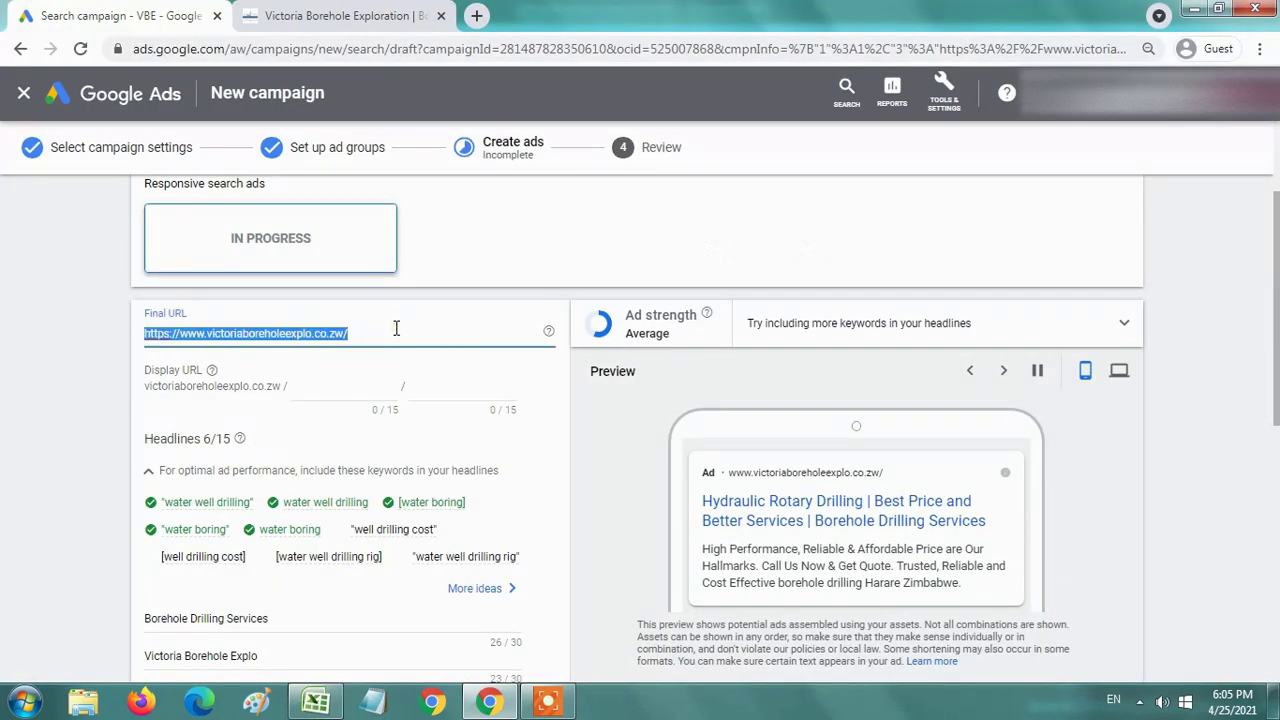
key("ctrl+v")
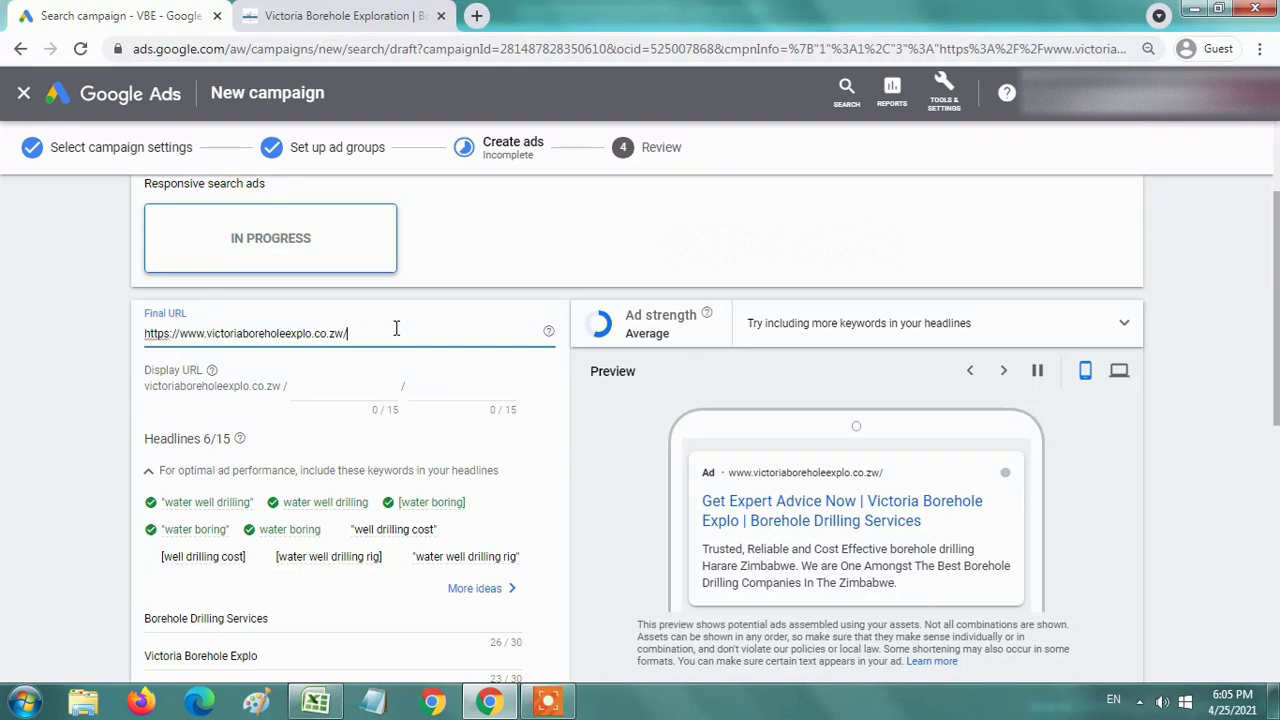
- Set the first display URL path to Get-Quote from the spreadsheet
left_click(335, 380)
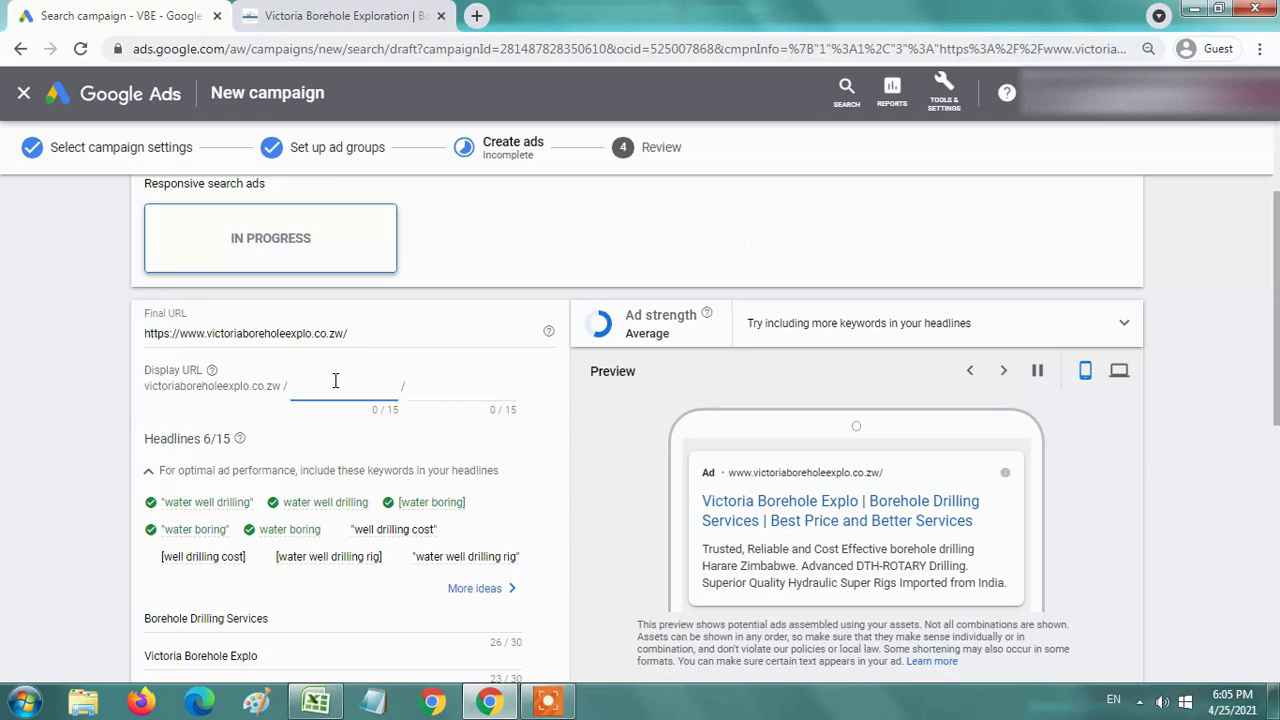
key("alt+Tab")
left_click(931, 277)
key("ctrl+c")
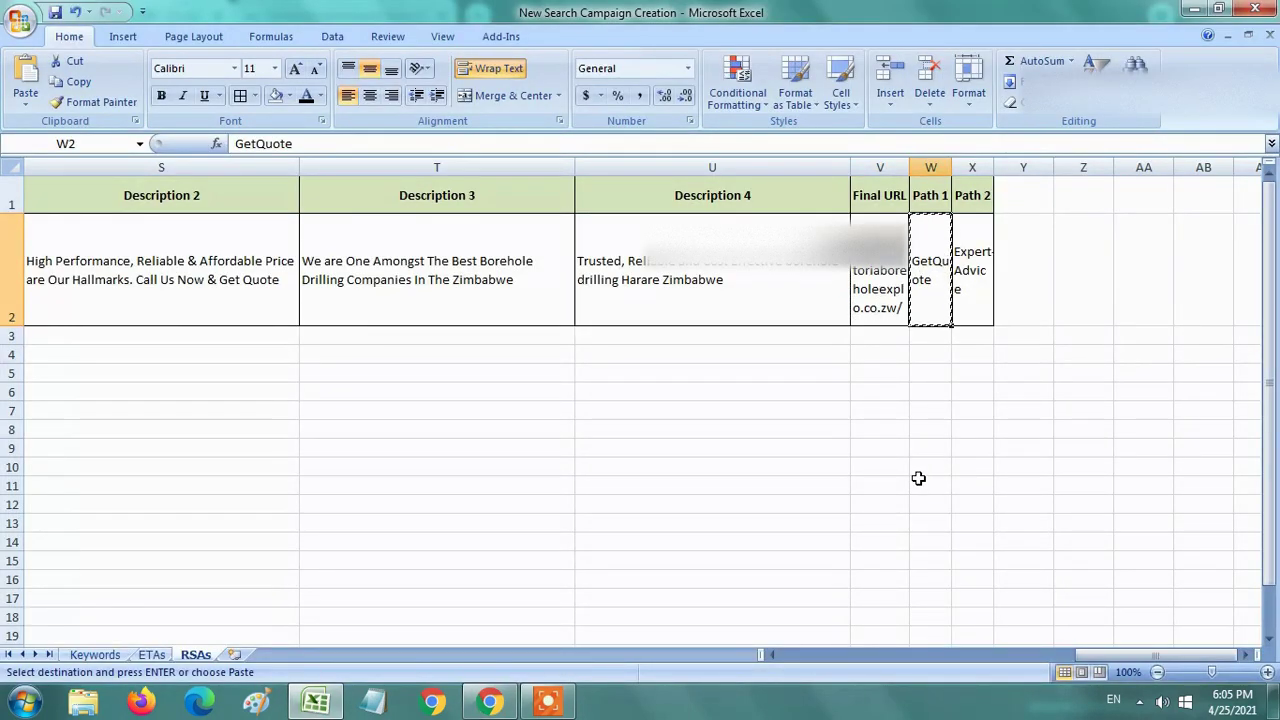
key("alt+Tab")
key("ctrl+v")
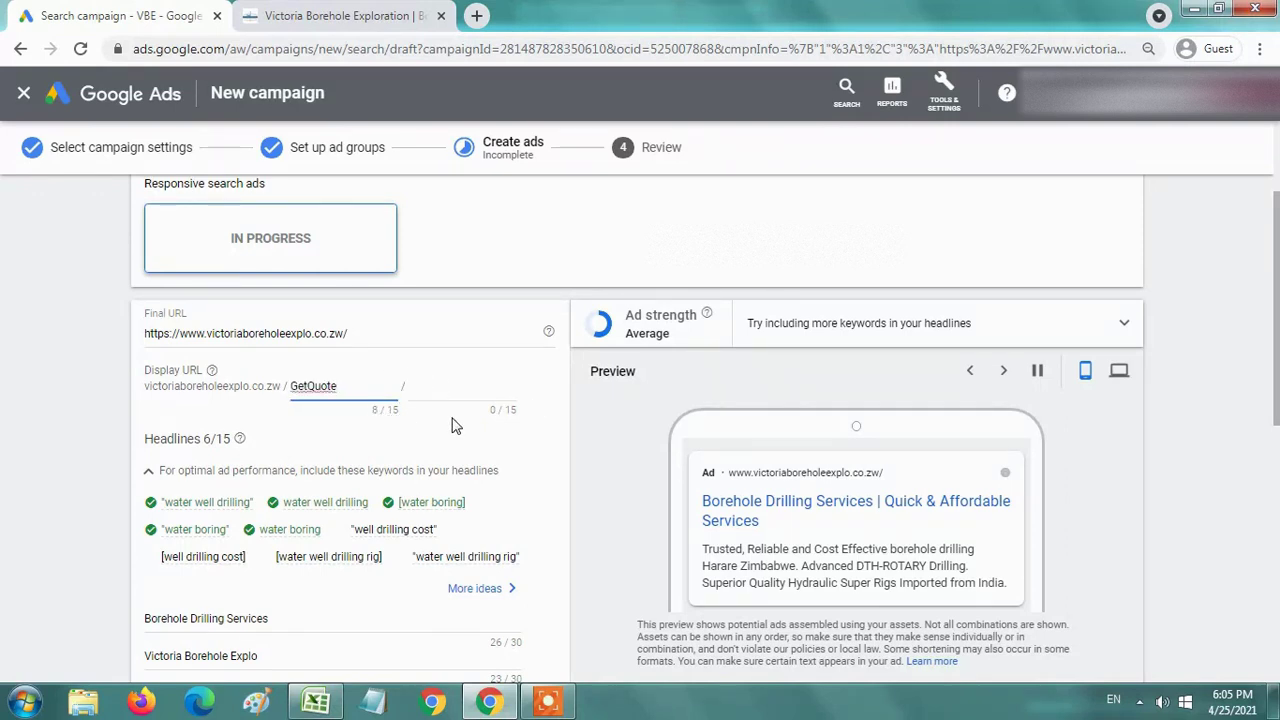
left_click_drag(370, 415, 405, 415)
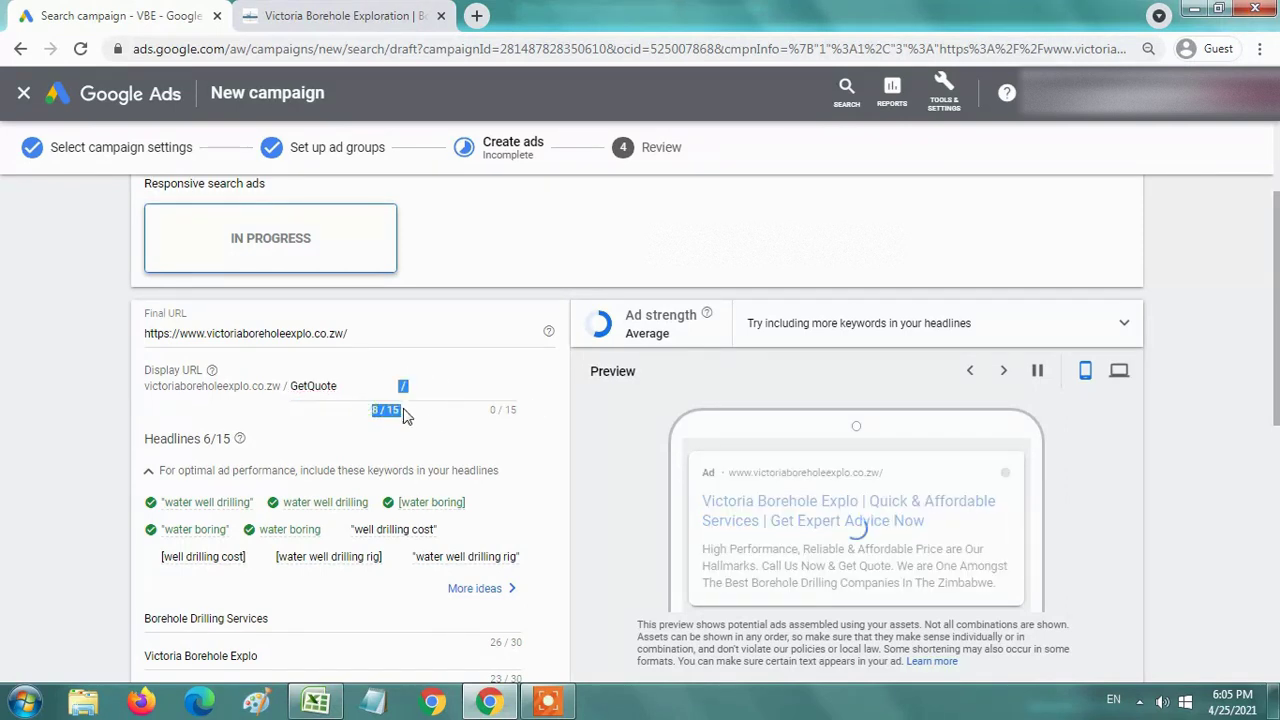
left_click(305, 386)
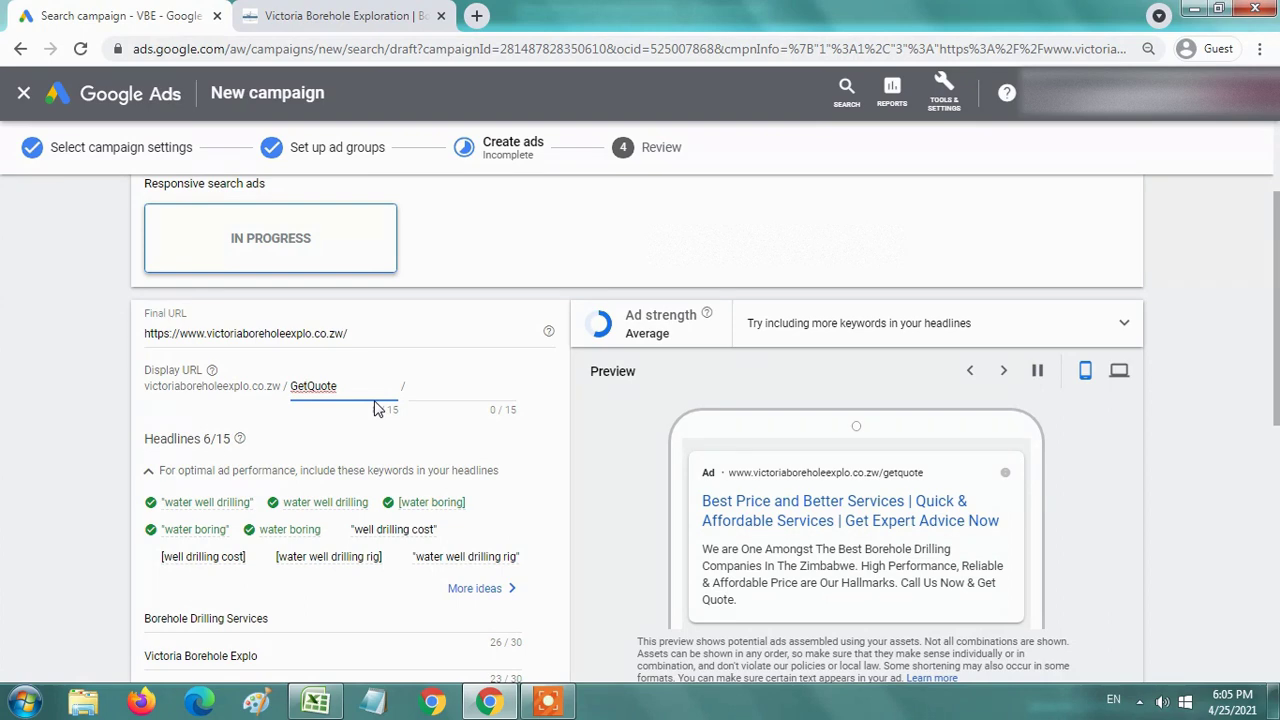
type("-")
key("ctrl+a")
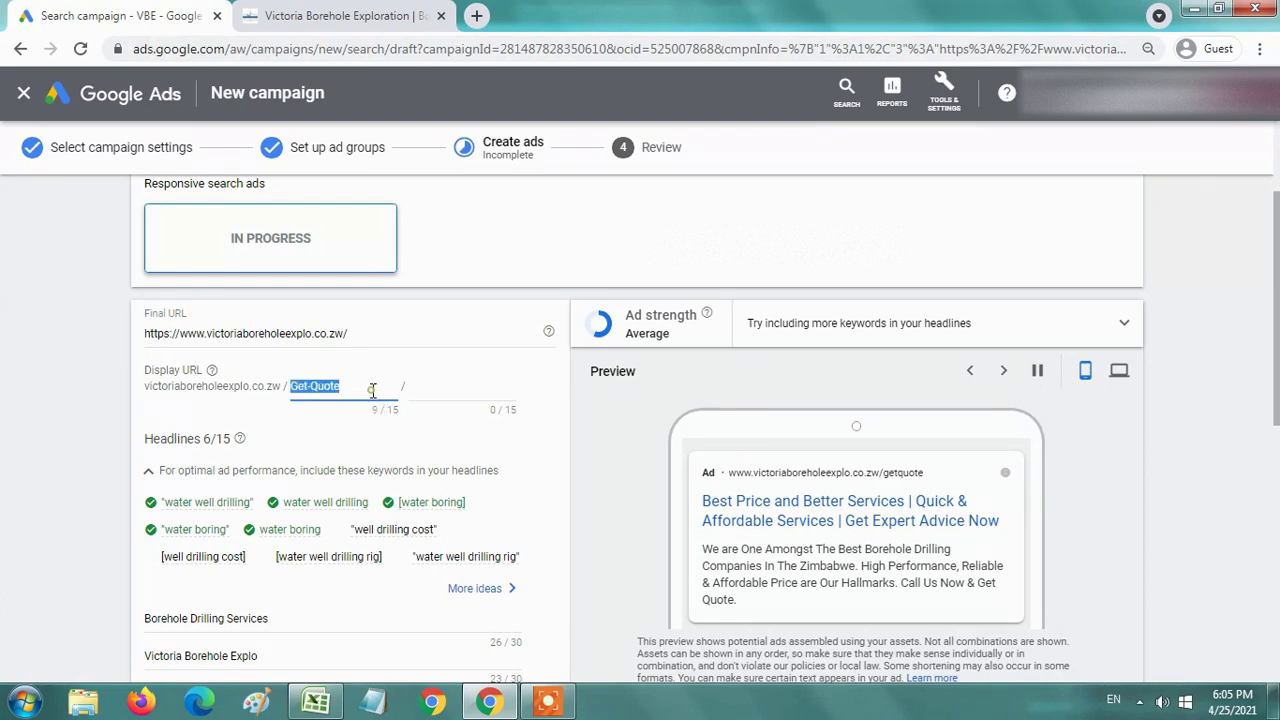
- Set the second display URL path to Expert-Advice from the spreadsheet
left_click(471, 391)
key("alt+Tab")
left_click(960, 277)
key("ctrl+c")
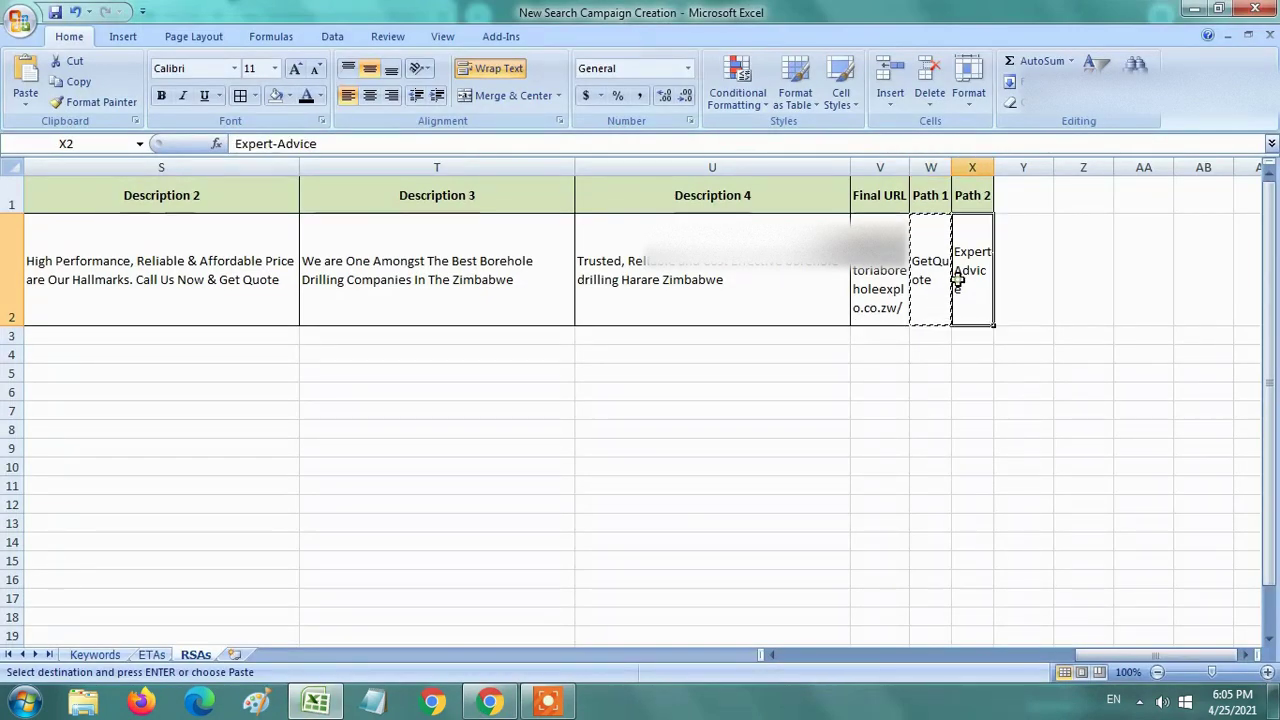
key("alt+Tab")
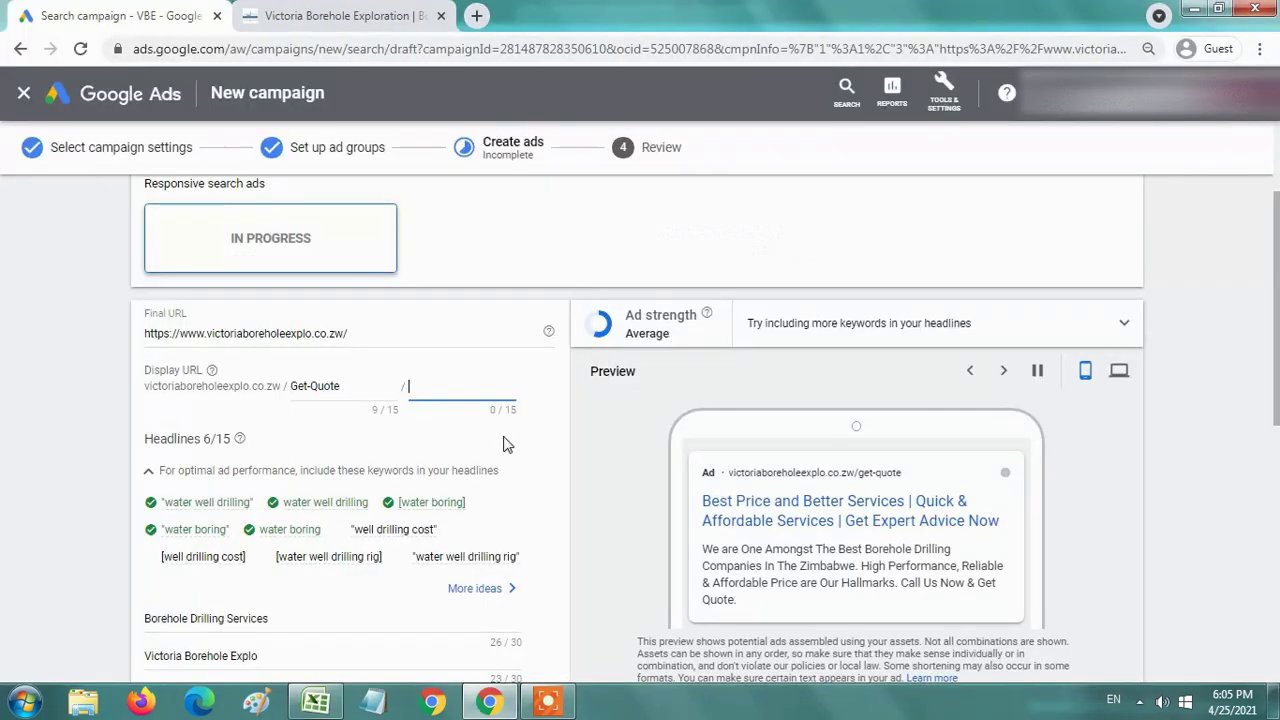
key("ctrl+v")
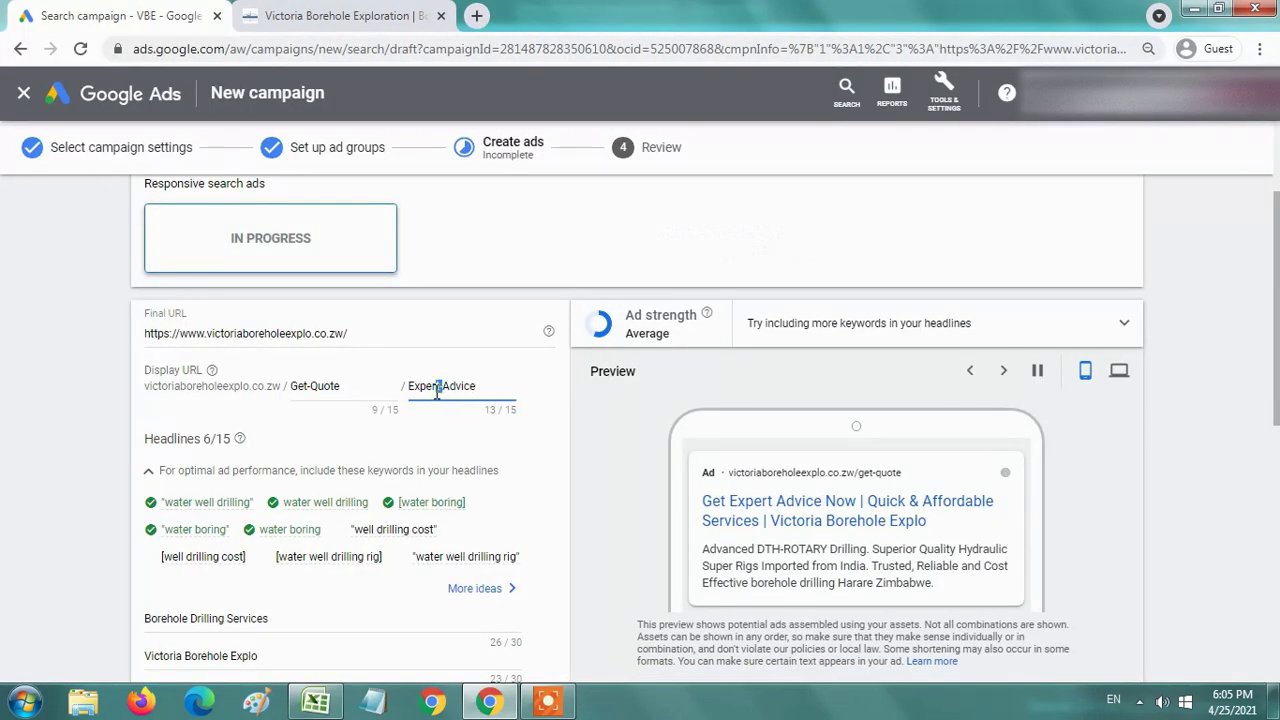
scroll(329, 446, "down", 3)
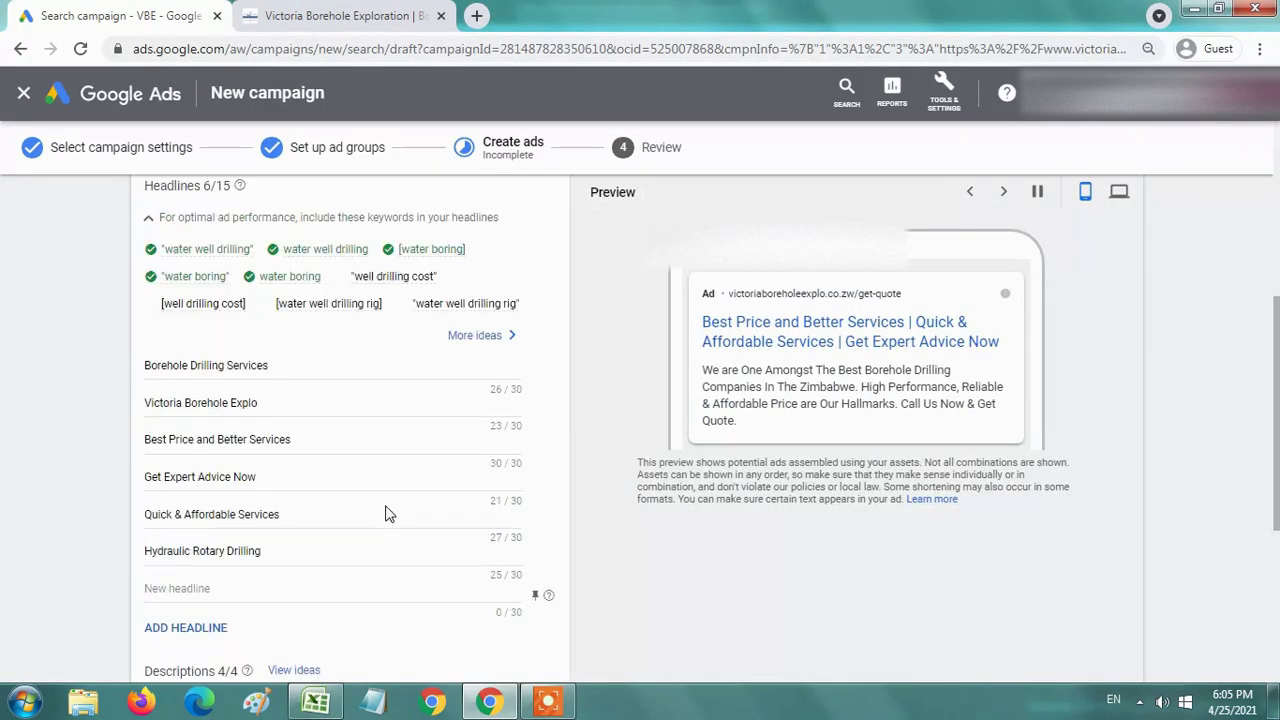
scroll(389, 514, "up", 4)
scroll(389, 514, "down", 2)
scroll(389, 514, "down", 2)
scroll(389, 514, "down", 3)
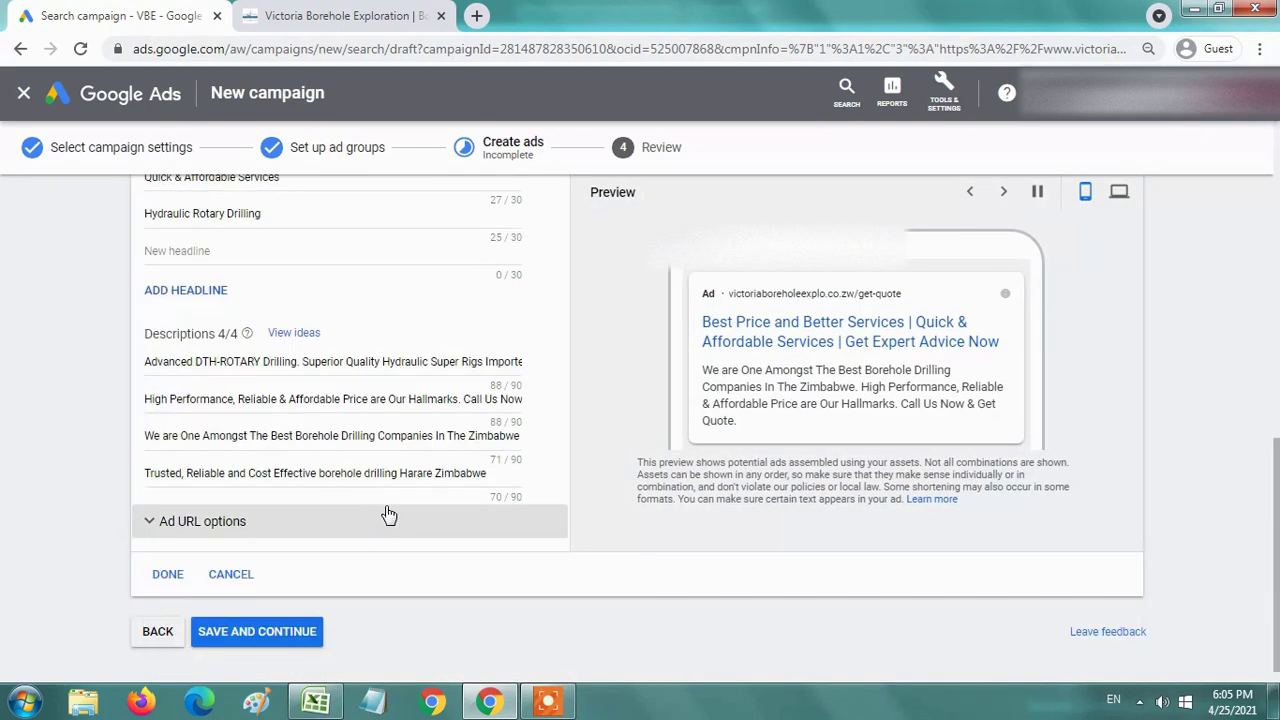
- Save the ad, check the Search_Tutorial_Zim summary page, and publish the campaign
left_click(275, 618)
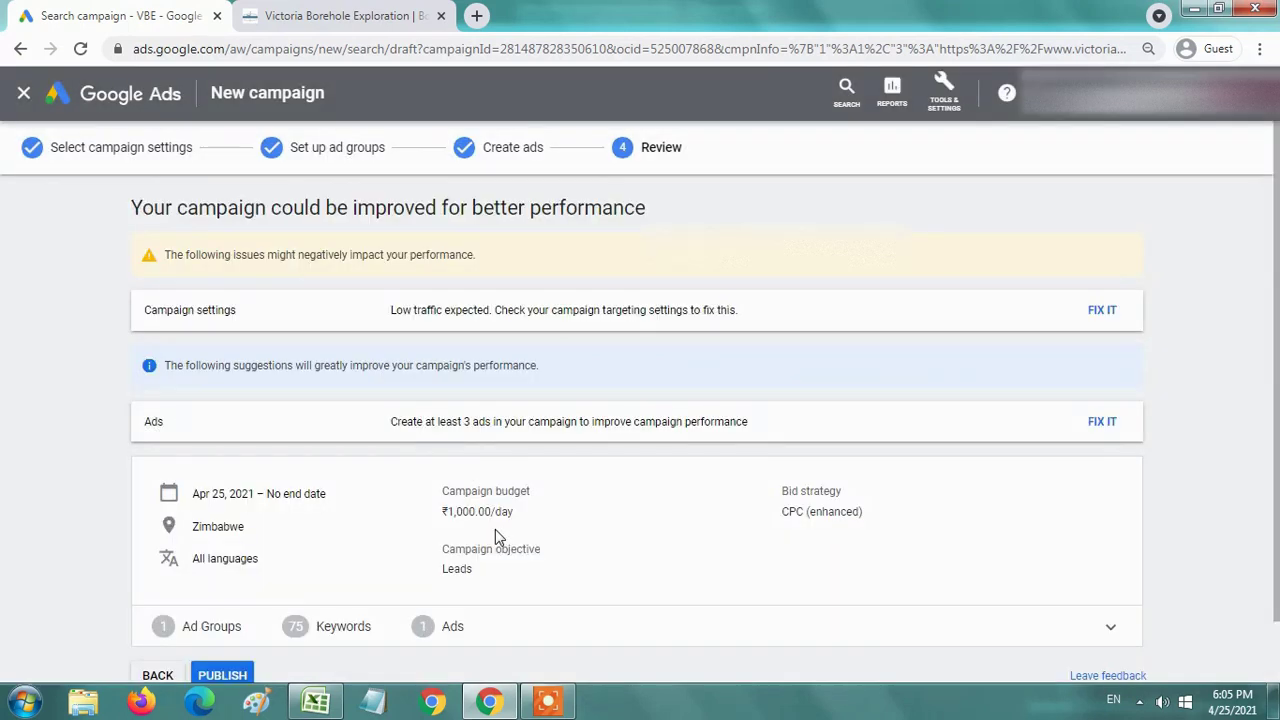
scroll(495, 530, "down", 2)
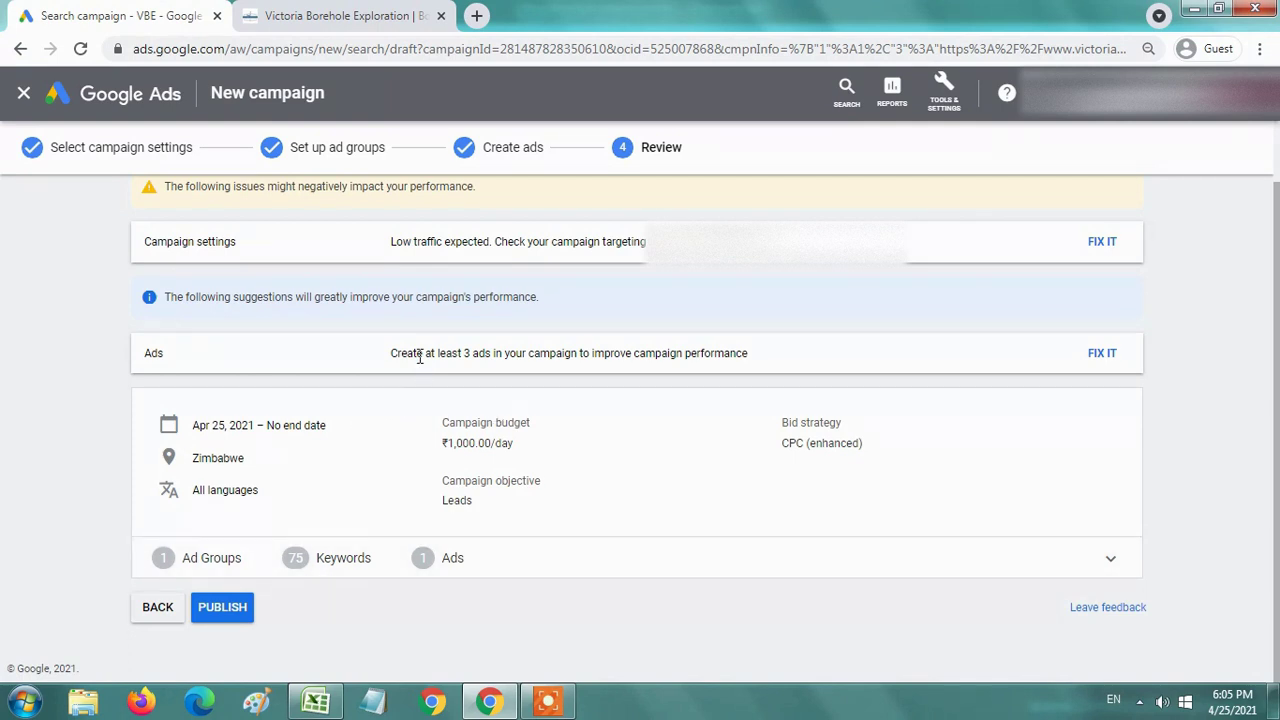
triple_click(462, 352)
left_click(508, 350)
left_click(420, 549)
left_click(210, 609)
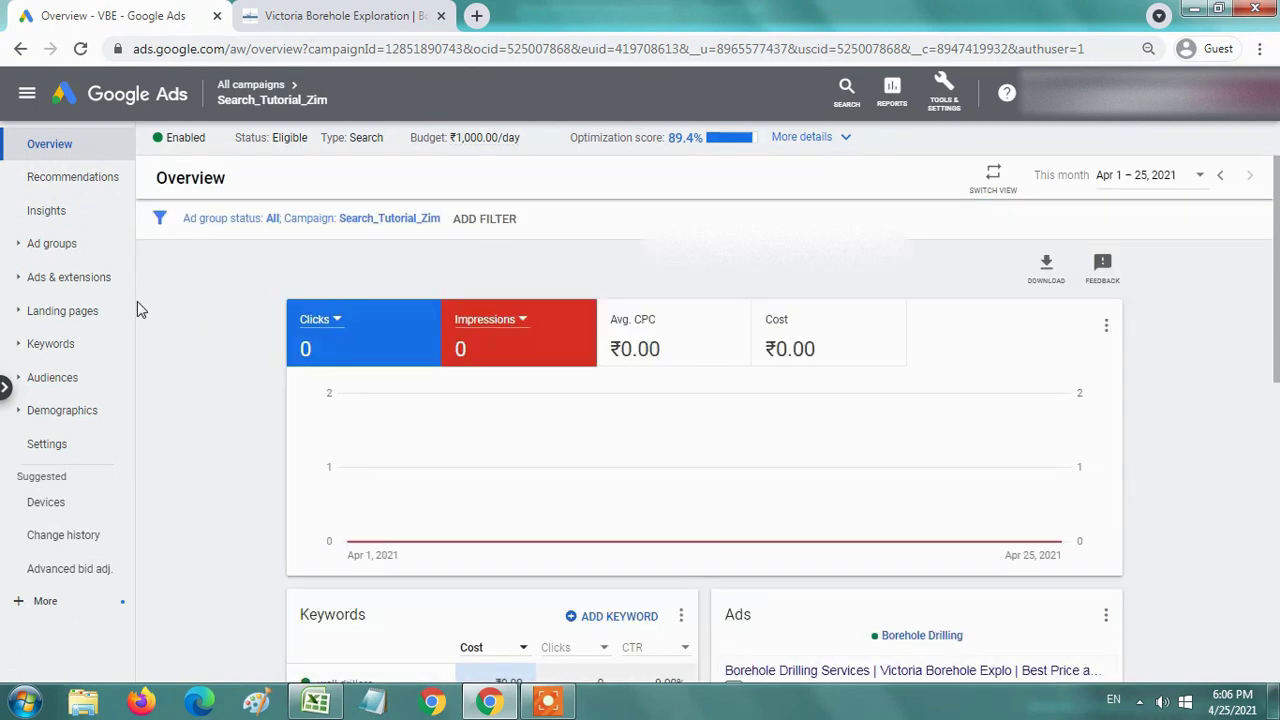
- Open the Search_Tutorial_Zim campaign and review its settings, including additional settings
left_click(259, 87)
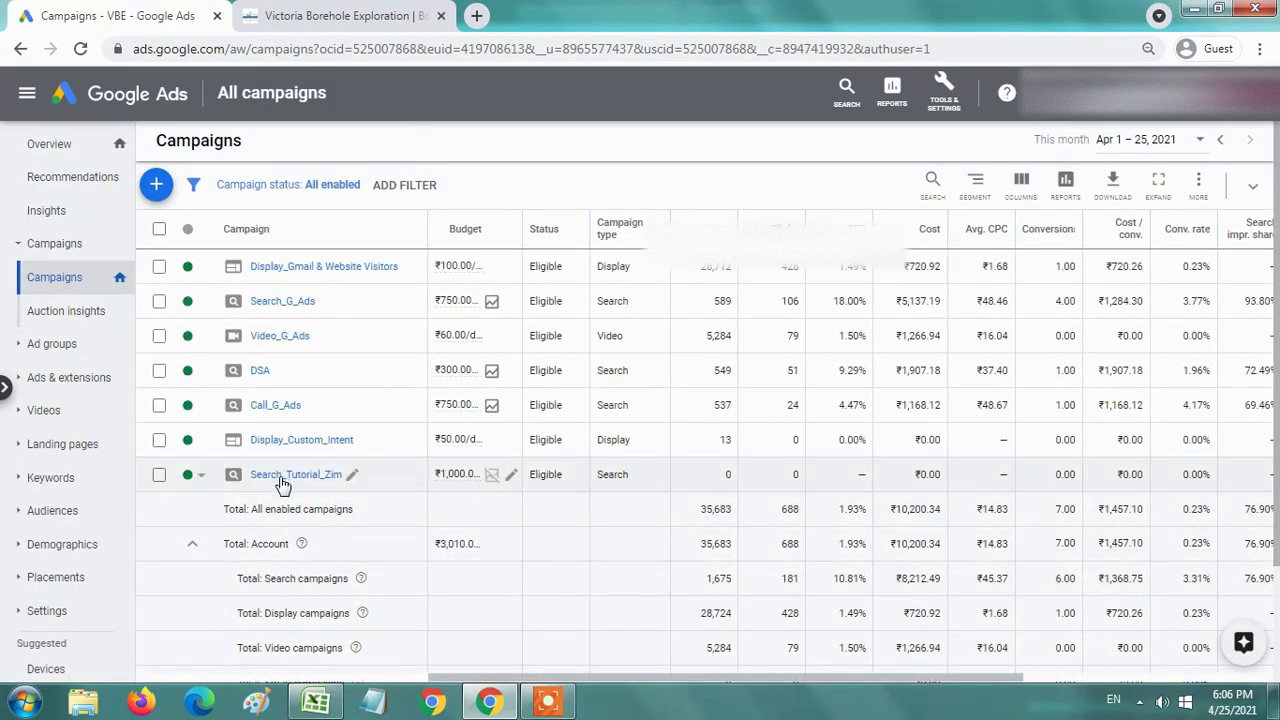
left_click(285, 478)
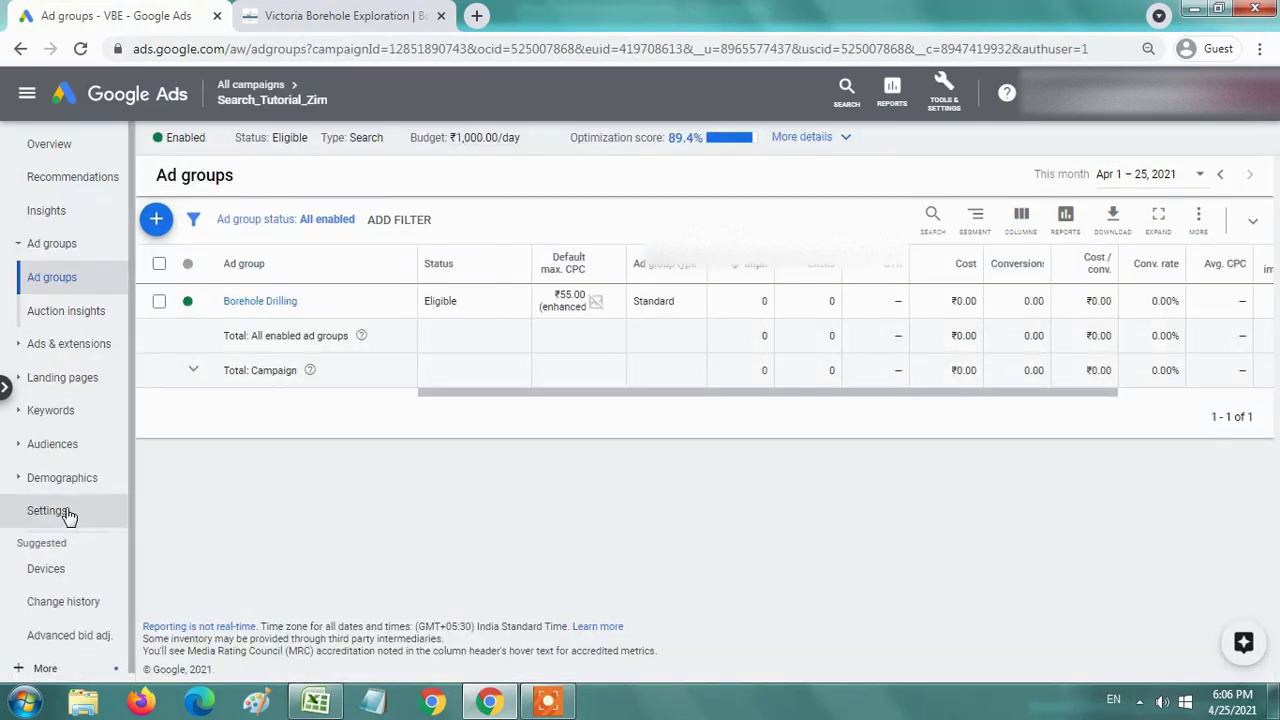
left_click(66, 512)
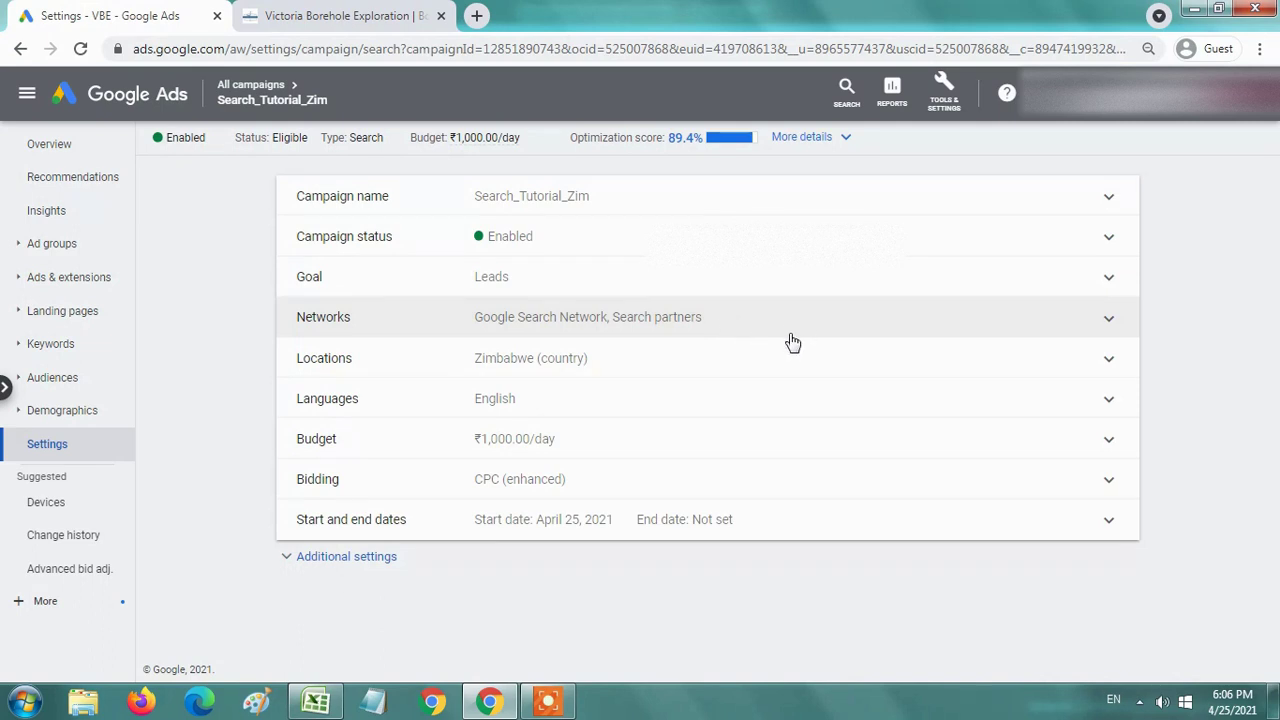
left_click(400, 555)
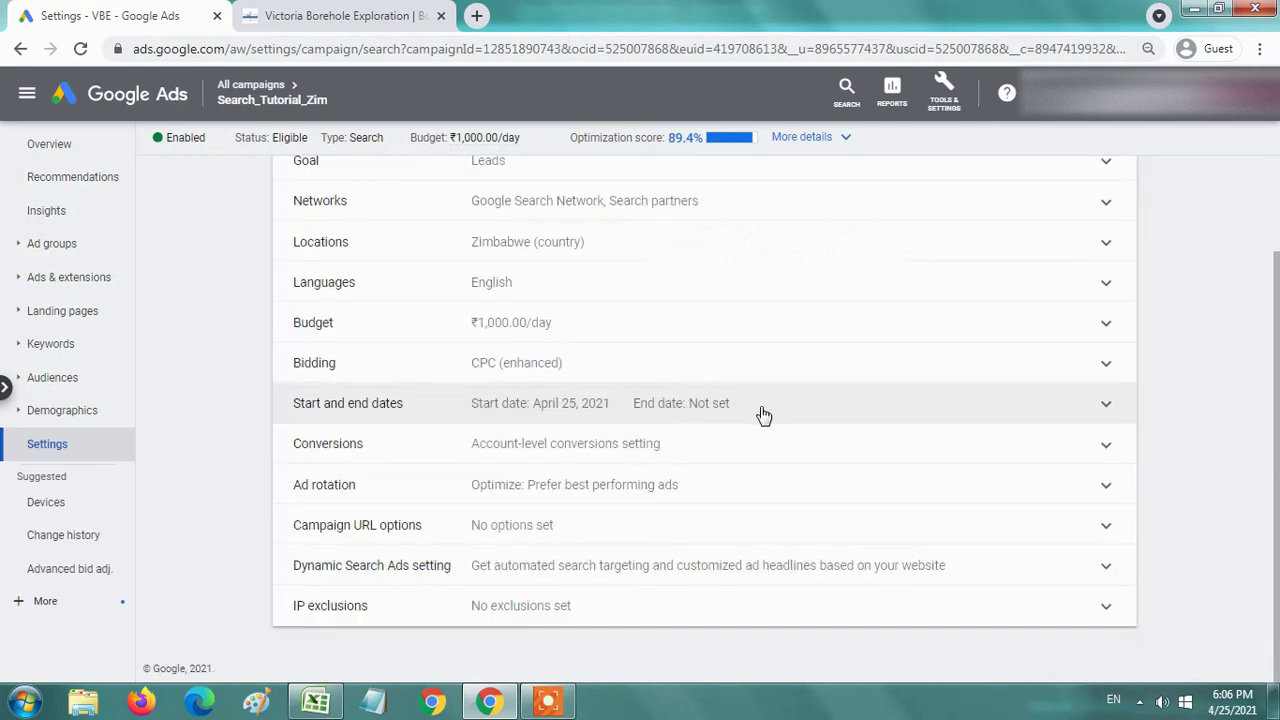
- Show the Borehole Drilling ad group's keywords with a widened Keyword column
left_click(95, 244)
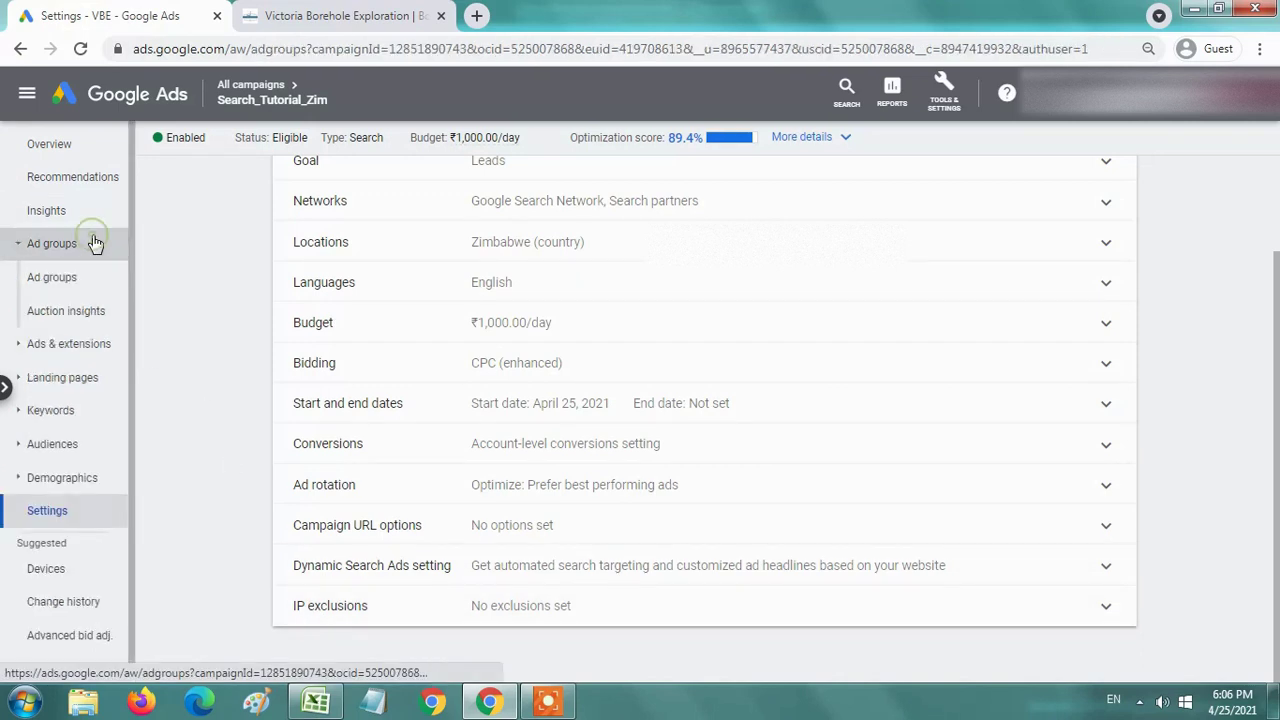
mouse_move(300, 301)
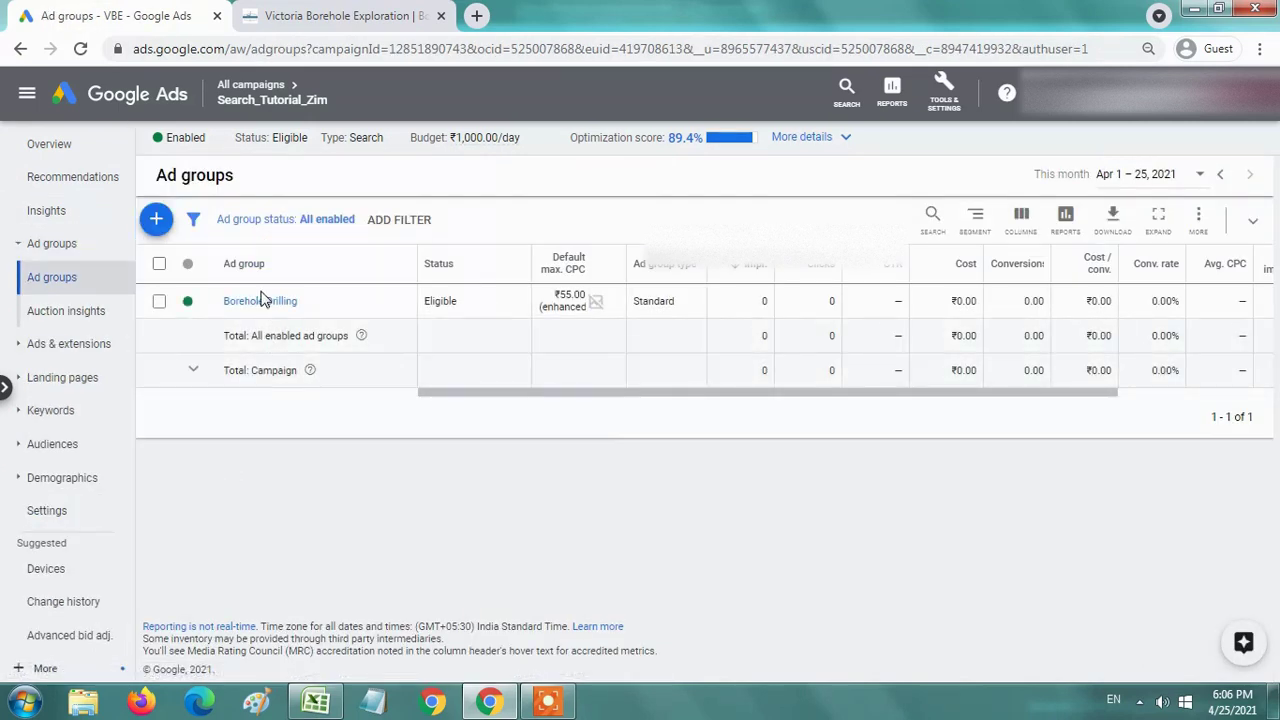
left_click(268, 303)
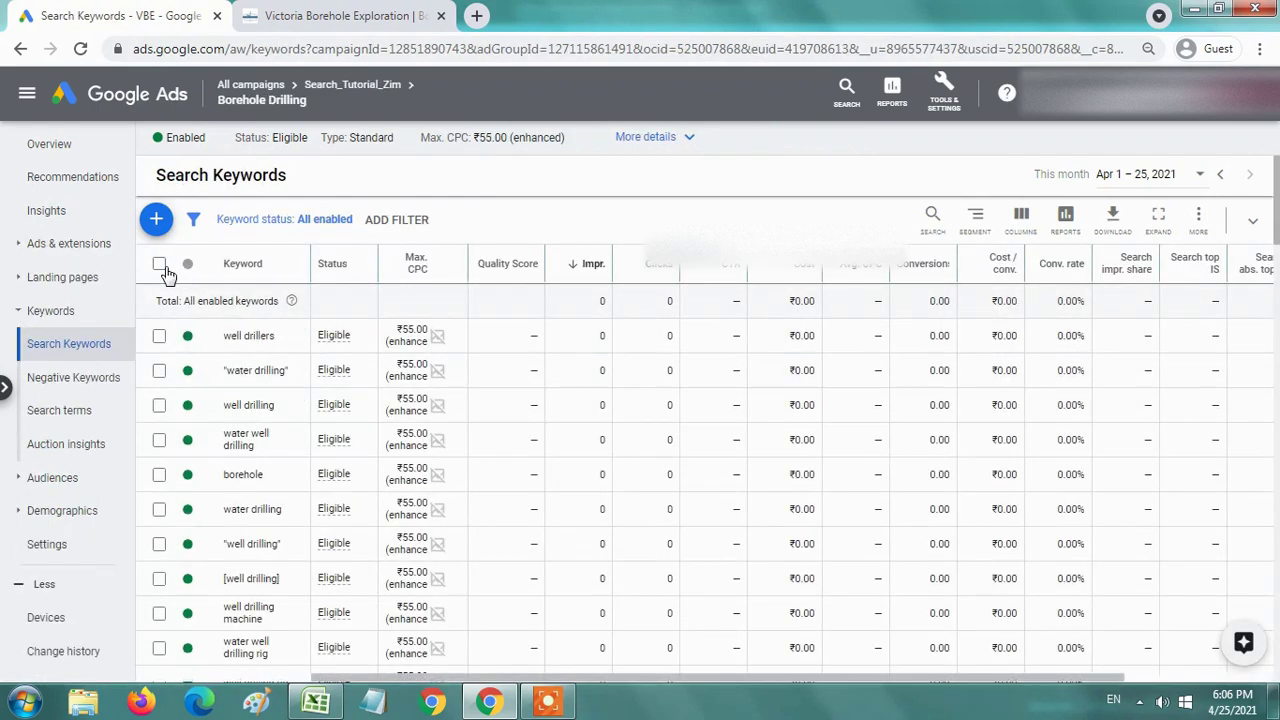
left_click(159, 264)
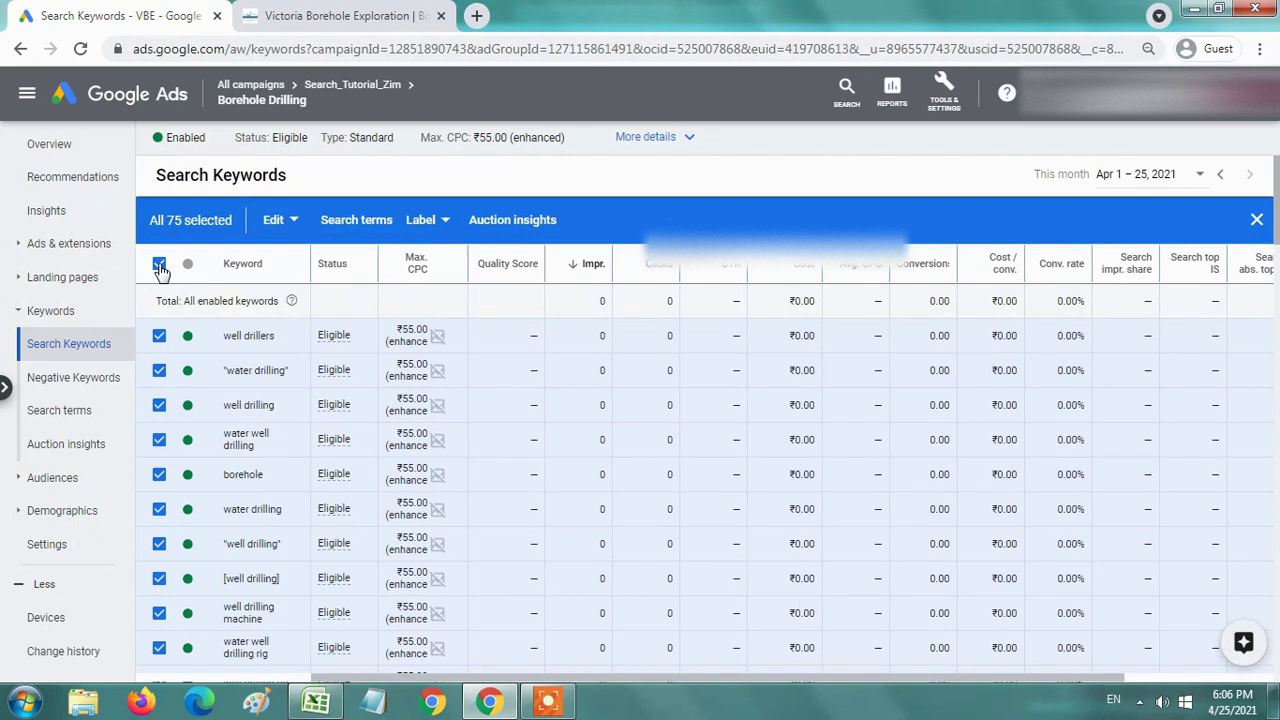
left_click(159, 264)
left_click_drag(310, 263, 450, 263)
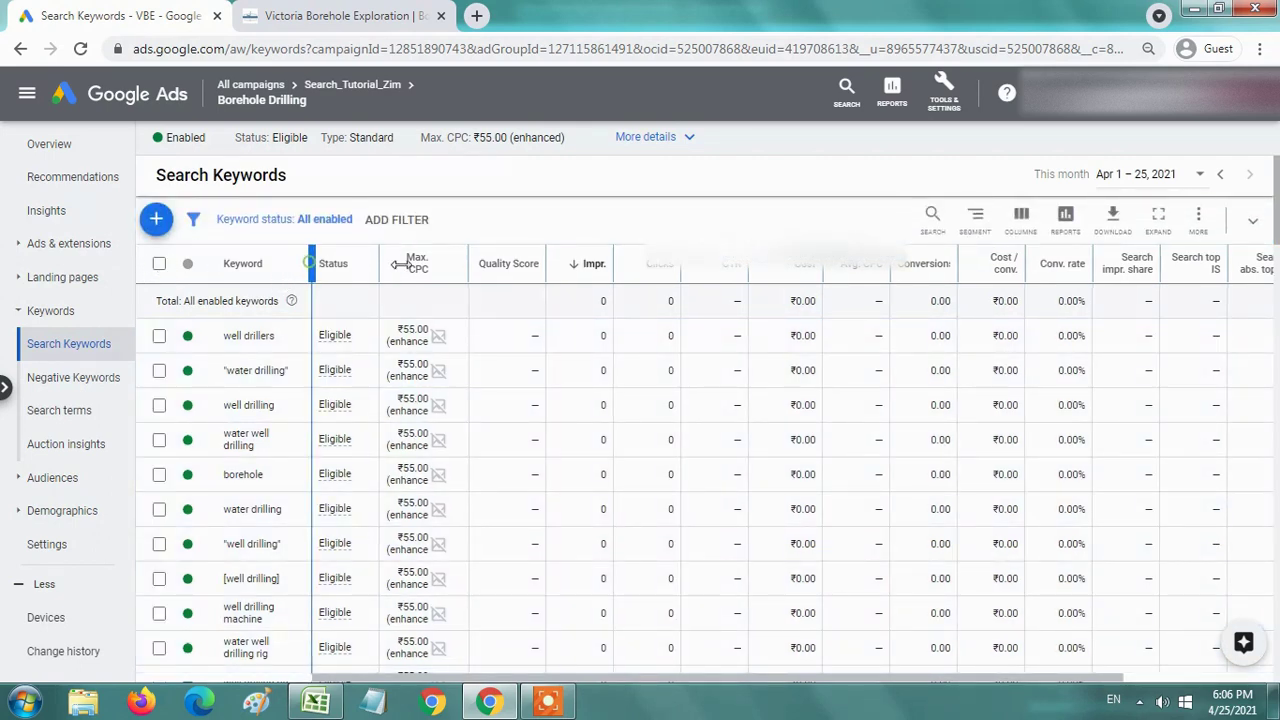
scroll(417, 457, "down", 2)
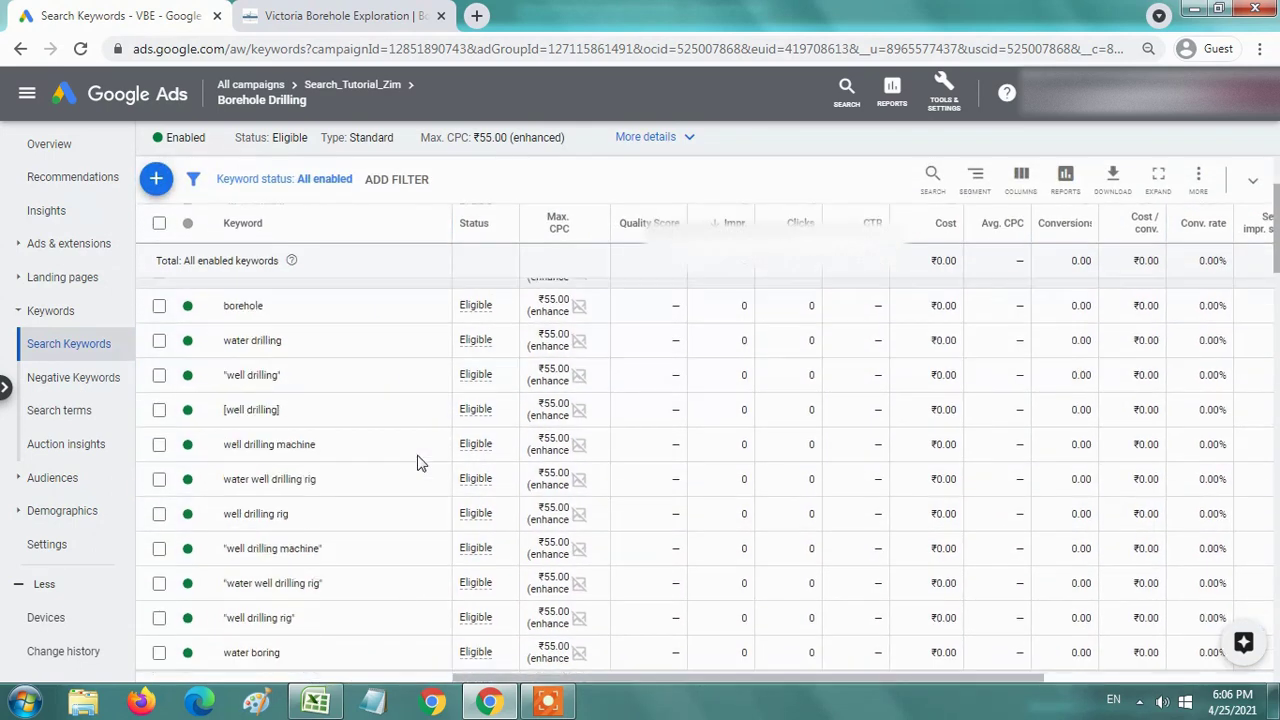
scroll(417, 457, "down", 20)
scroll(420, 463, "up", 20)
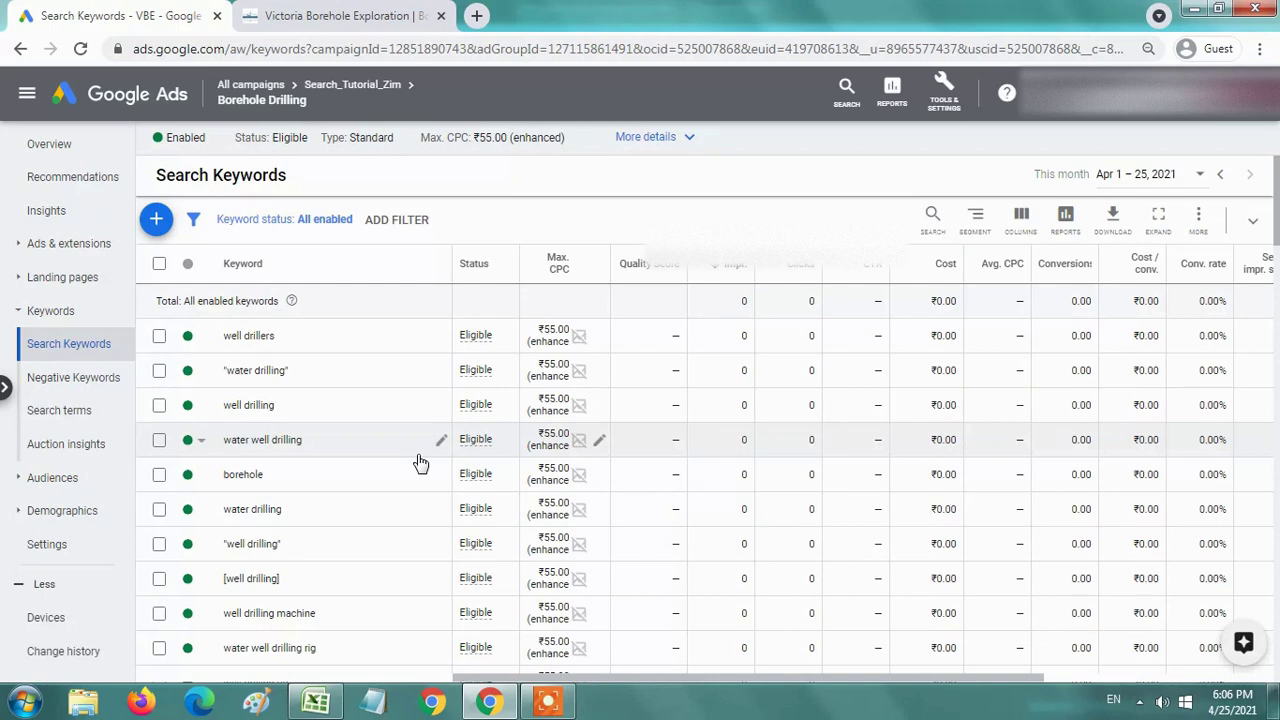
- In the ad group's Ads view, start a new ad, then cancel and leave without saving
left_click(98, 245)
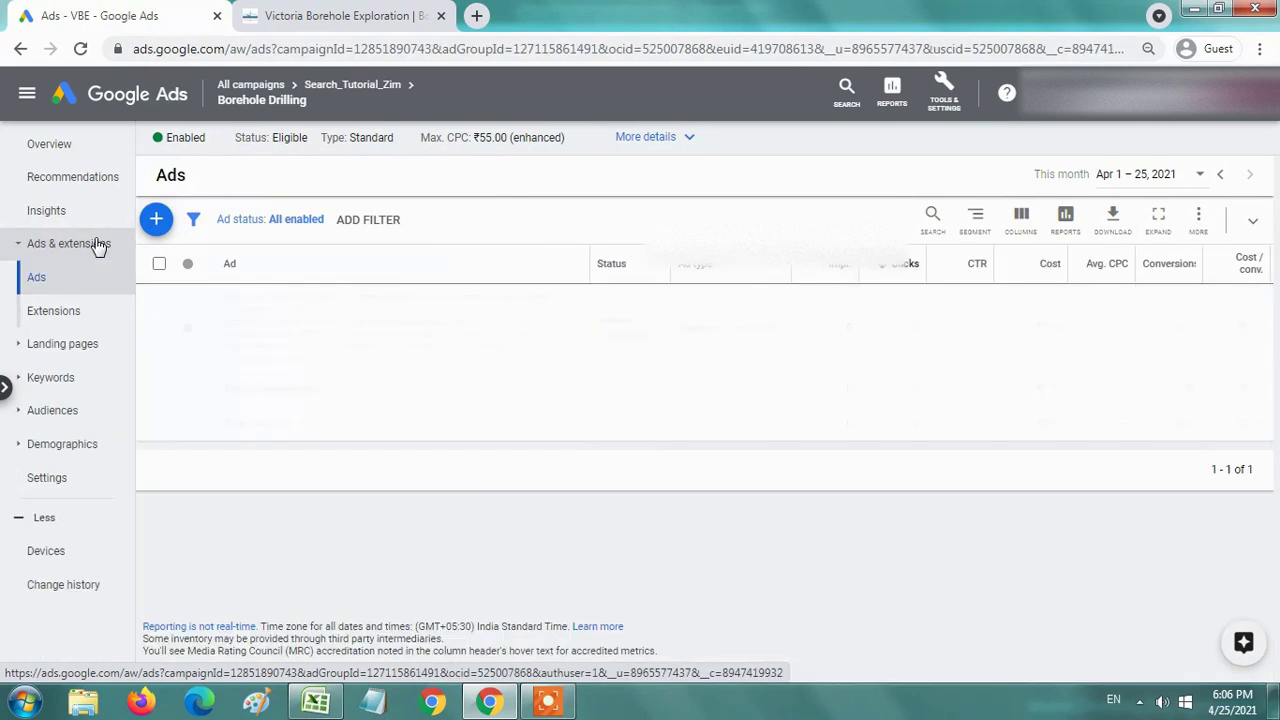
mouse_move(757, 325)
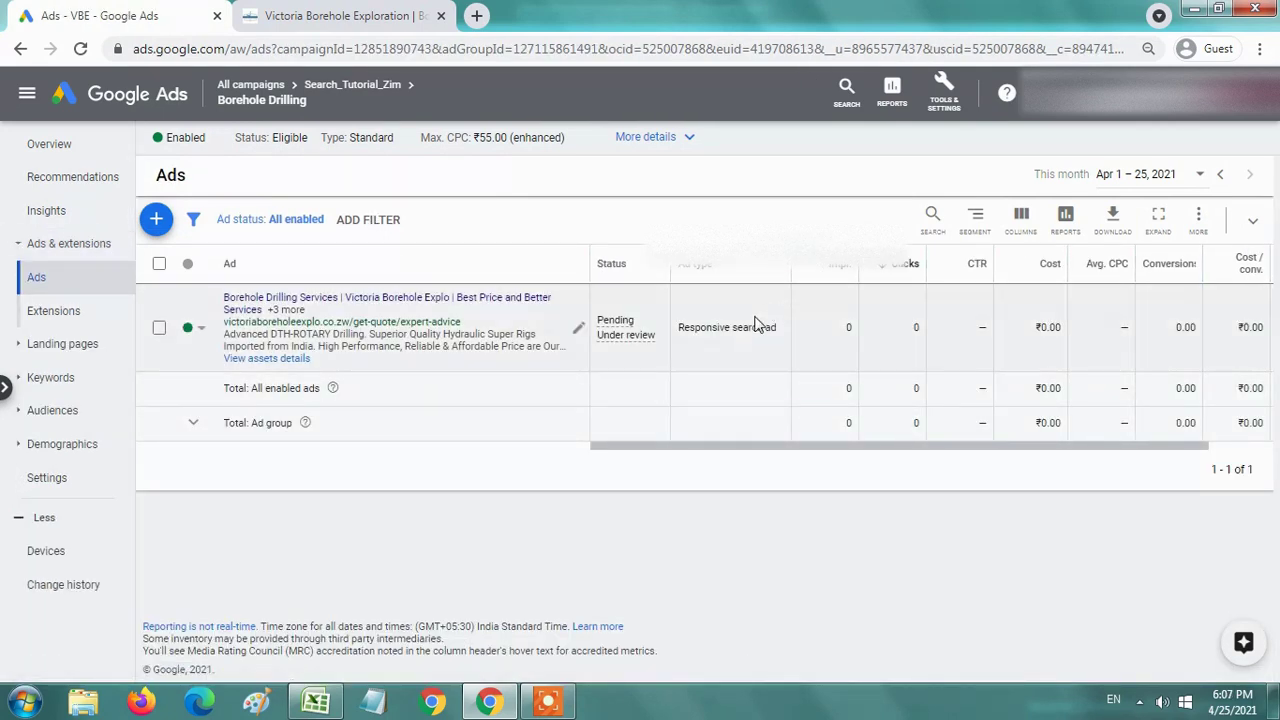
triple_click(718, 327)
left_click(723, 389)
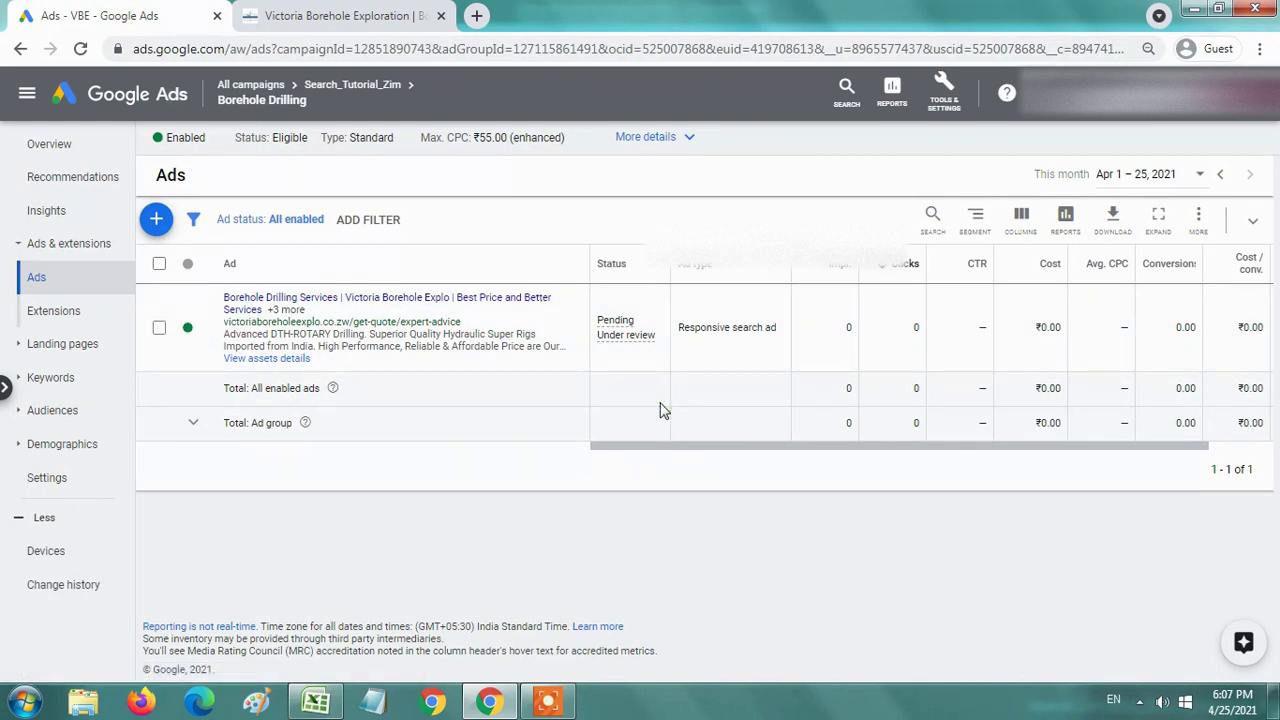
left_click(156, 219)
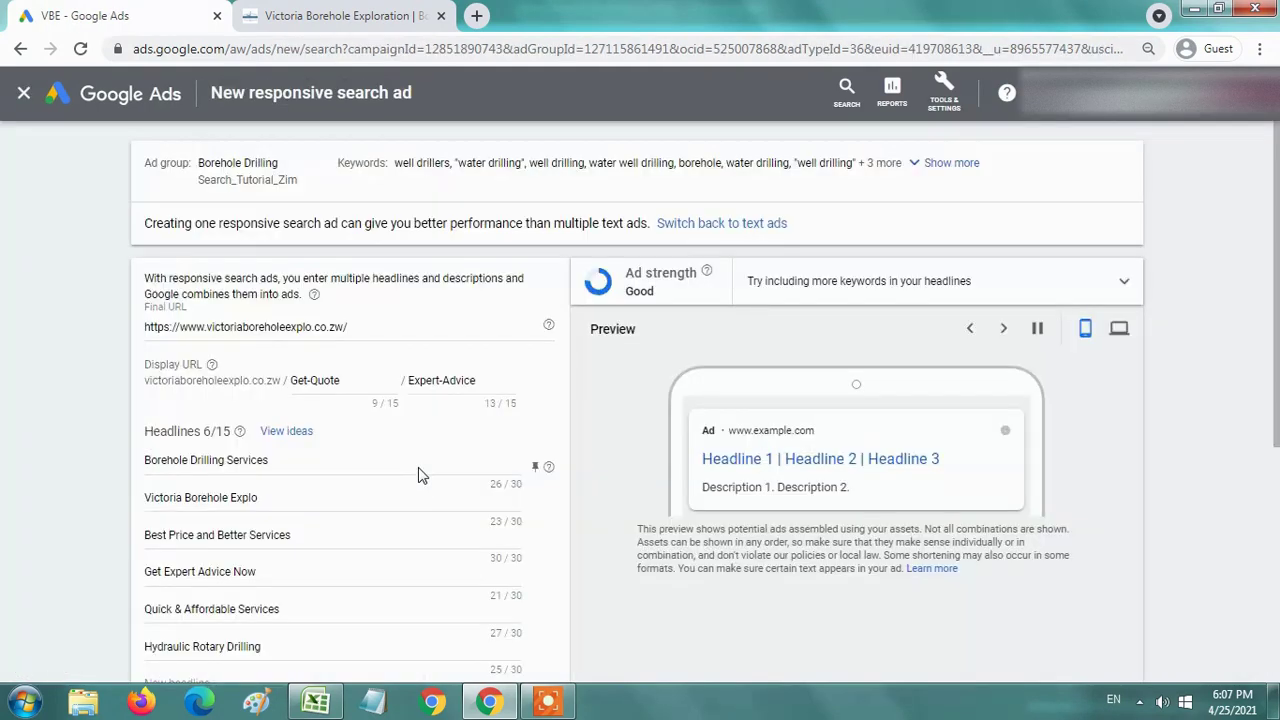
scroll(400, 420, "down", 4)
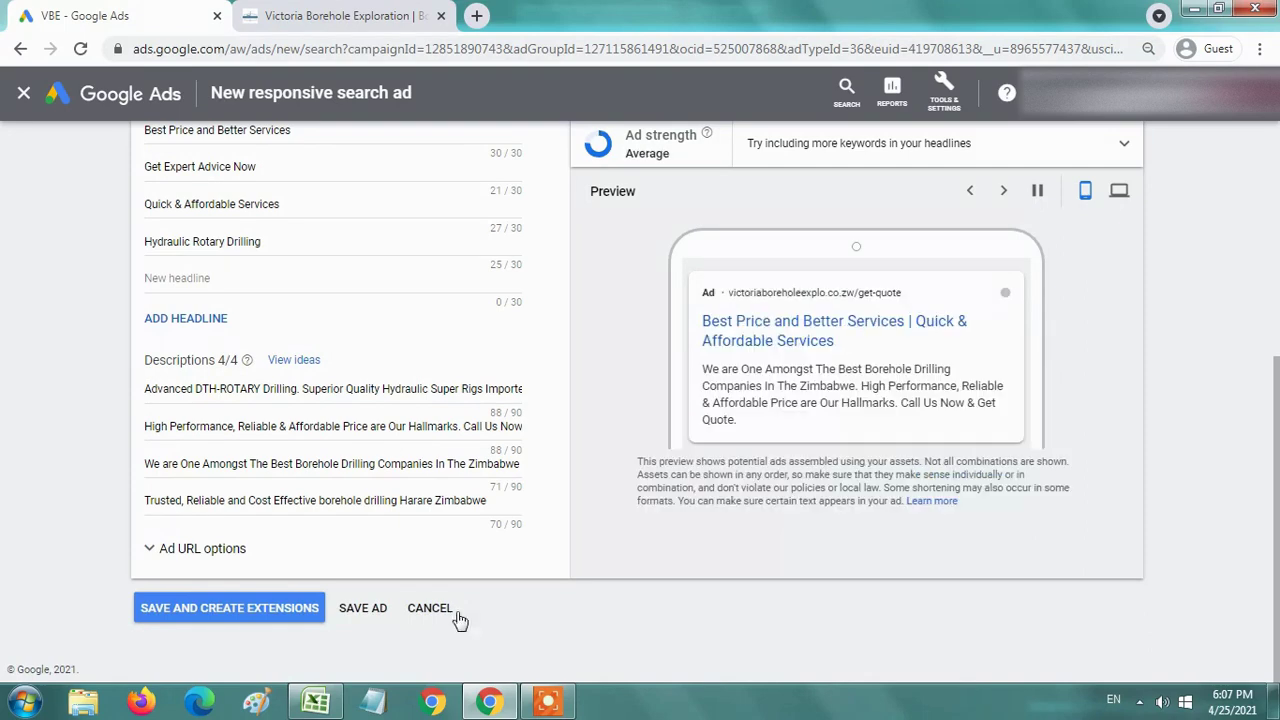
left_click(455, 615)
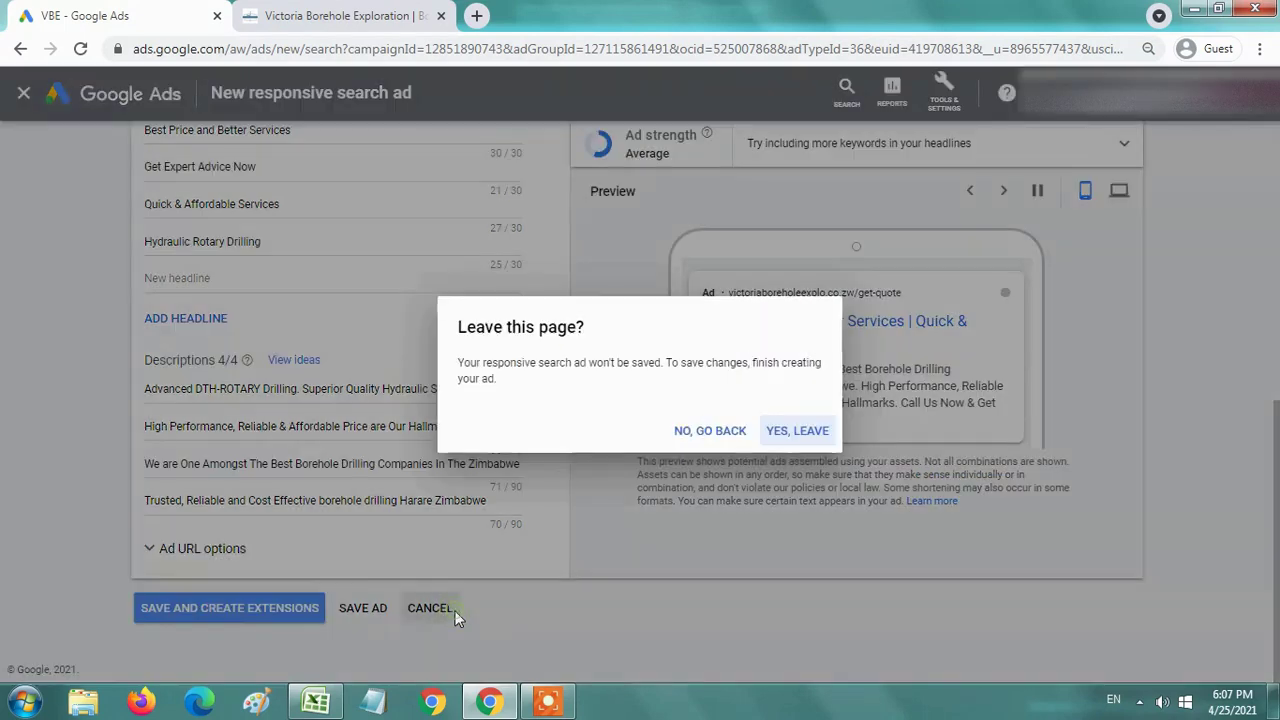
left_click(796, 438)
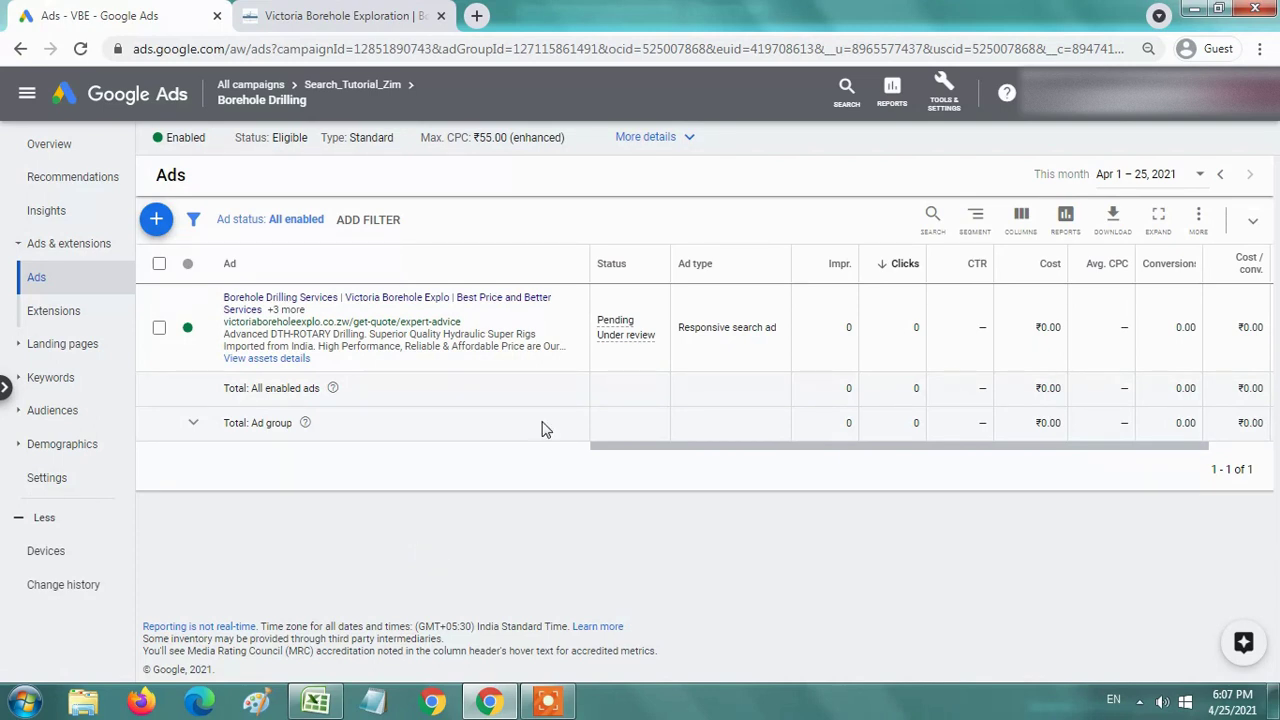
- Open the existing responsive search ad for editing and check its Average ad strength explanation
mouse_move(400, 327)
left_click(491, 352)
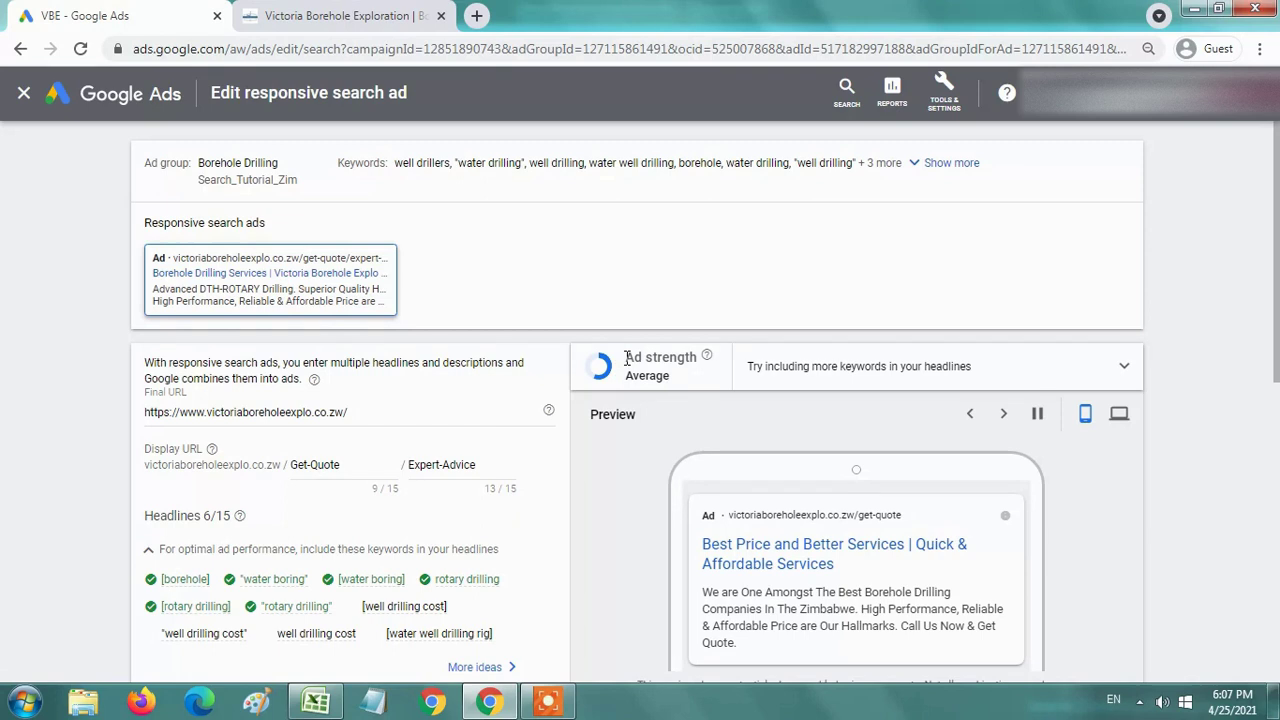
left_click_drag(627, 358, 671, 380)
left_click(664, 376)
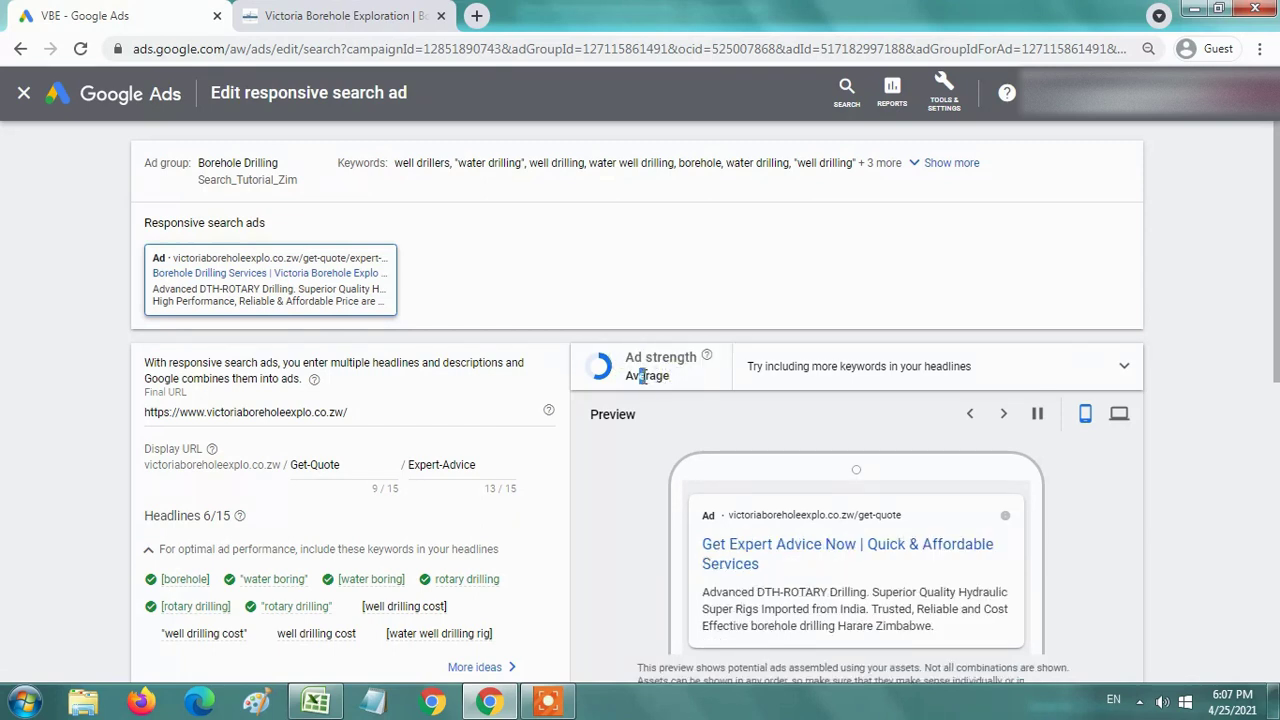
left_click(707, 357)
left_click(629, 448)
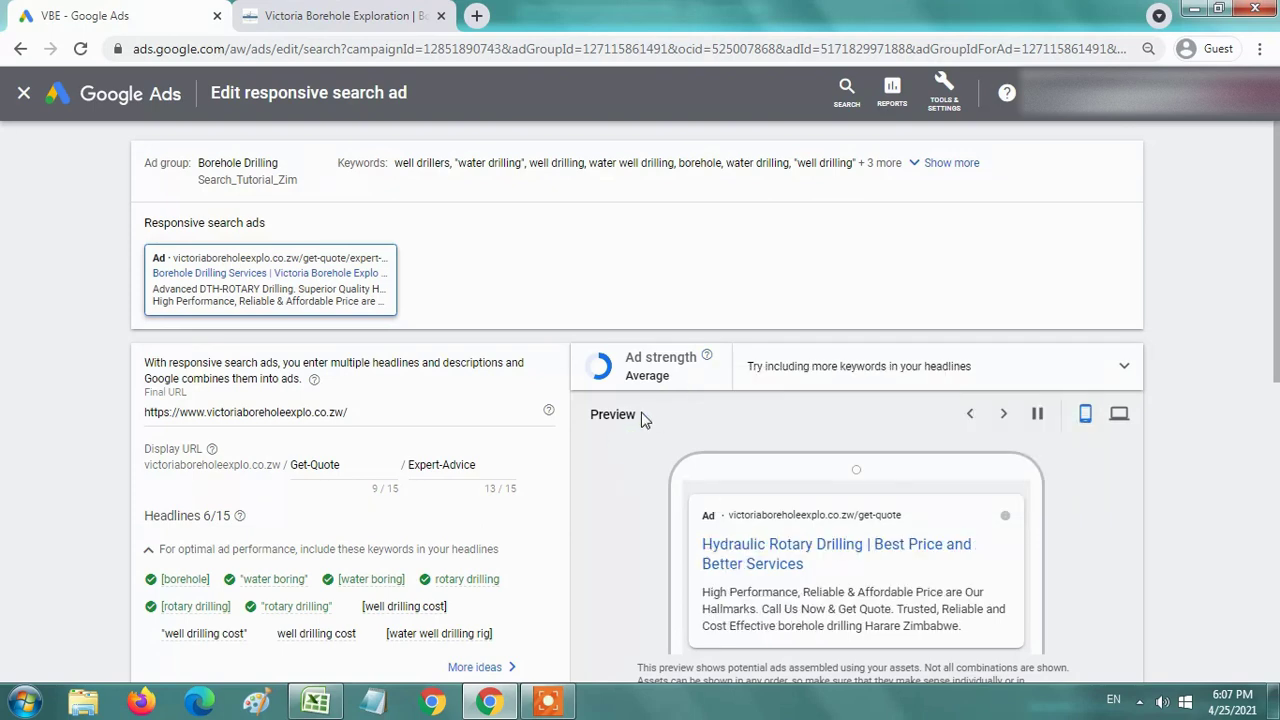
scroll(645, 418, "down", 1)
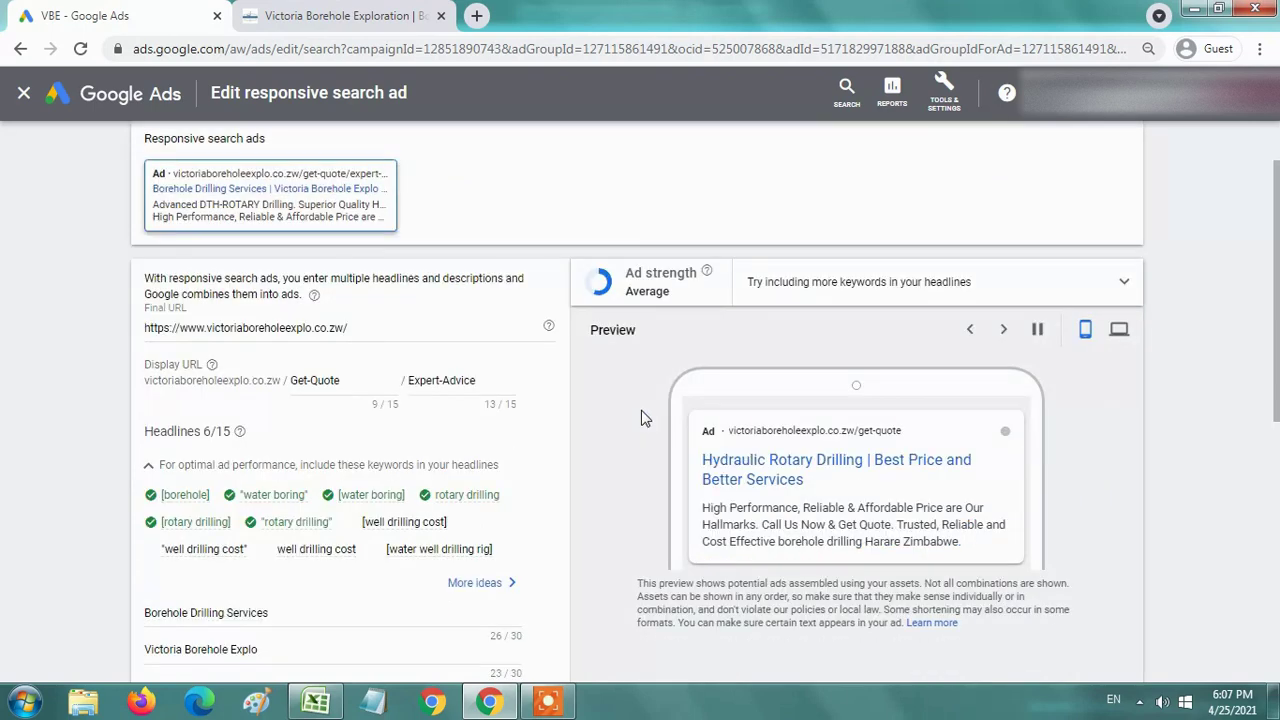
scroll(645, 418, "down", 2)
scroll(646, 418, "down", 1)
scroll(646, 418, "down", 2)
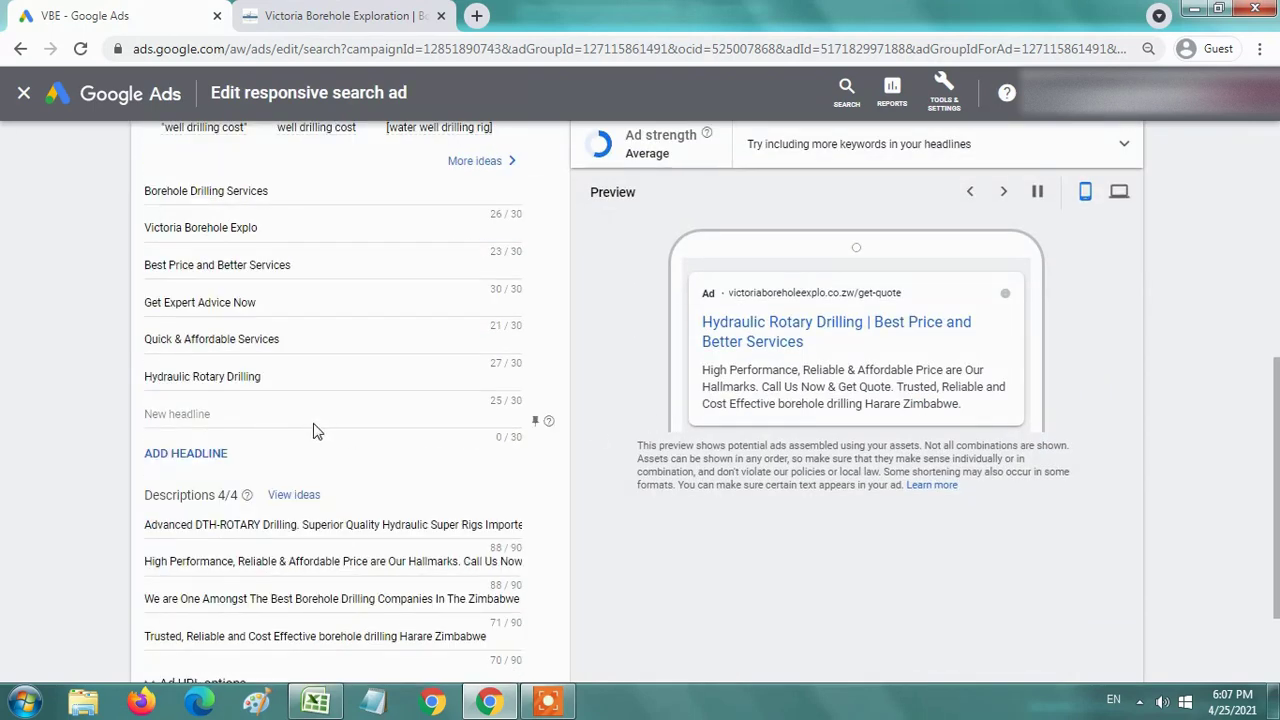
- Find the next headline cells in row 2 of the ad copy spreadsheet
key("alt+Tab")
left_click(491, 294)
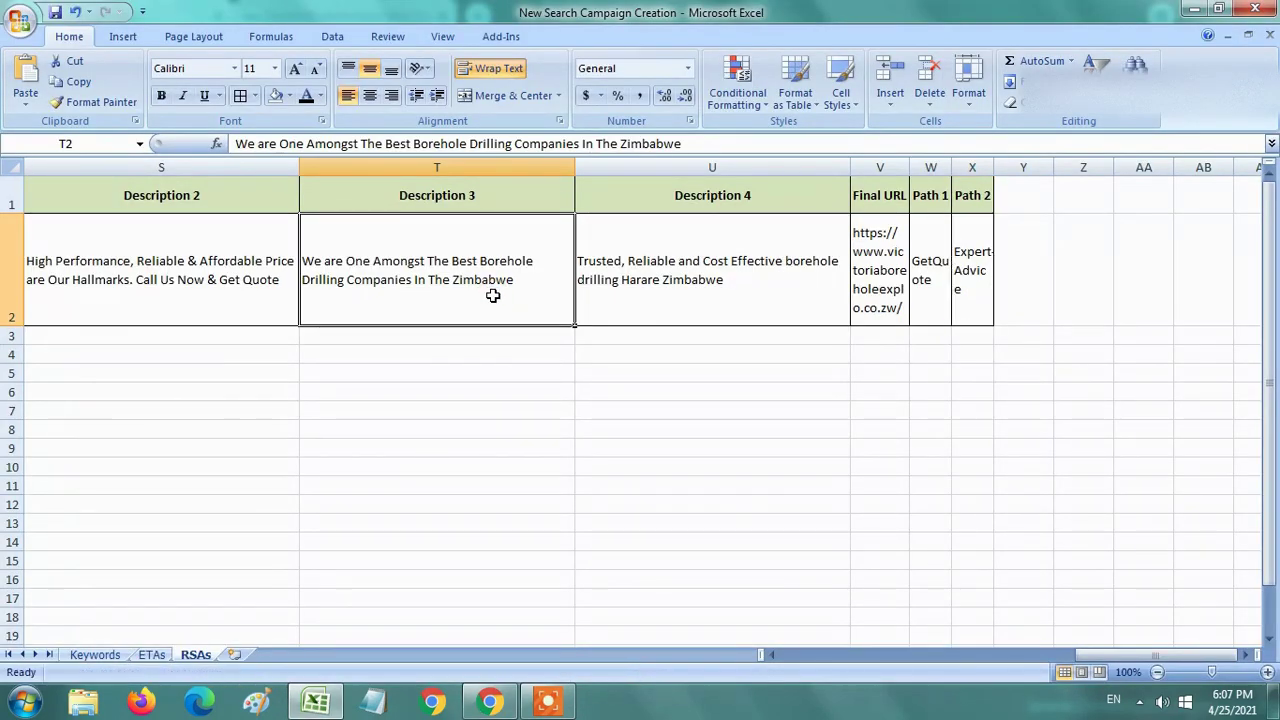
key("Home")
key("Right")
key("Right")
key("Right")
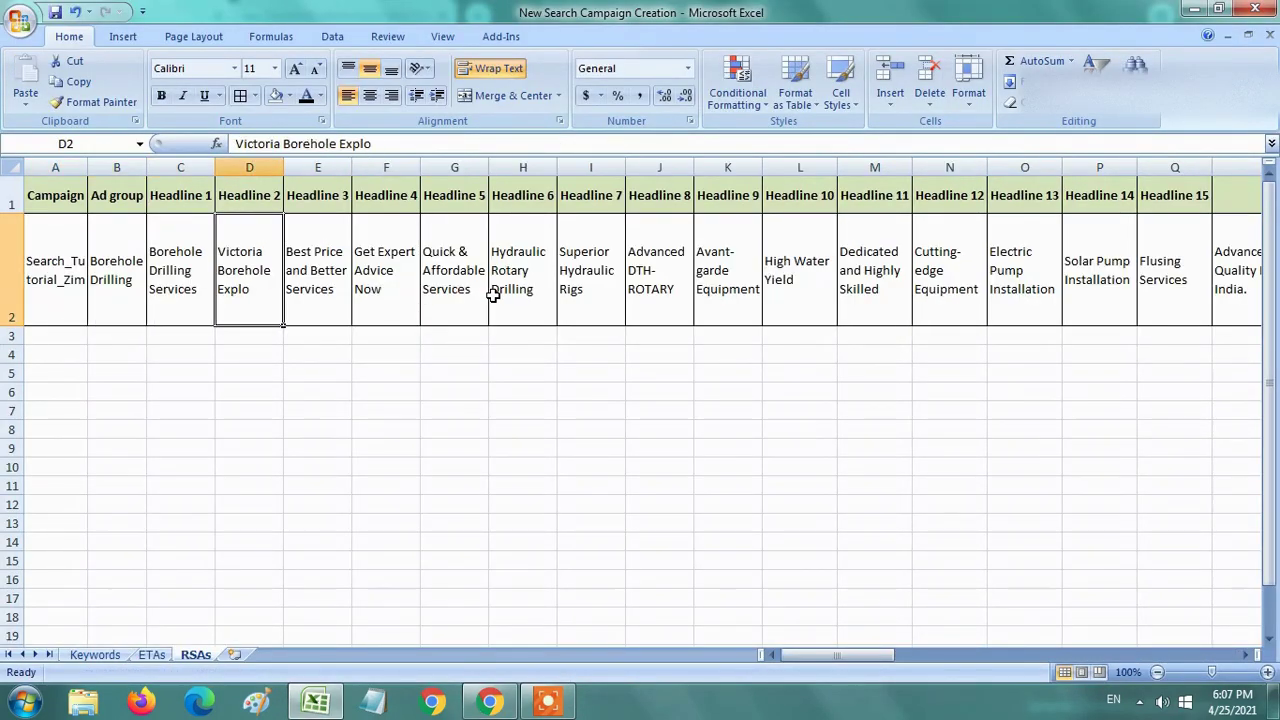
key("alt+Tab")
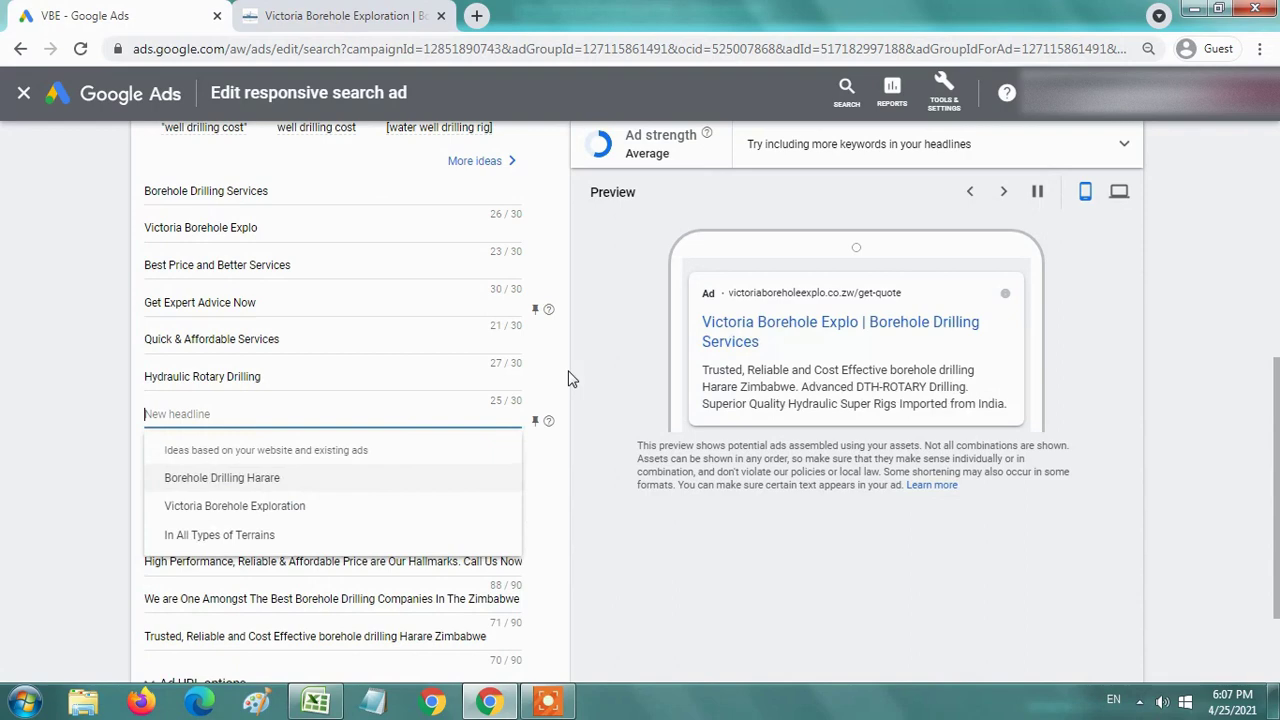
key("alt+Tab")
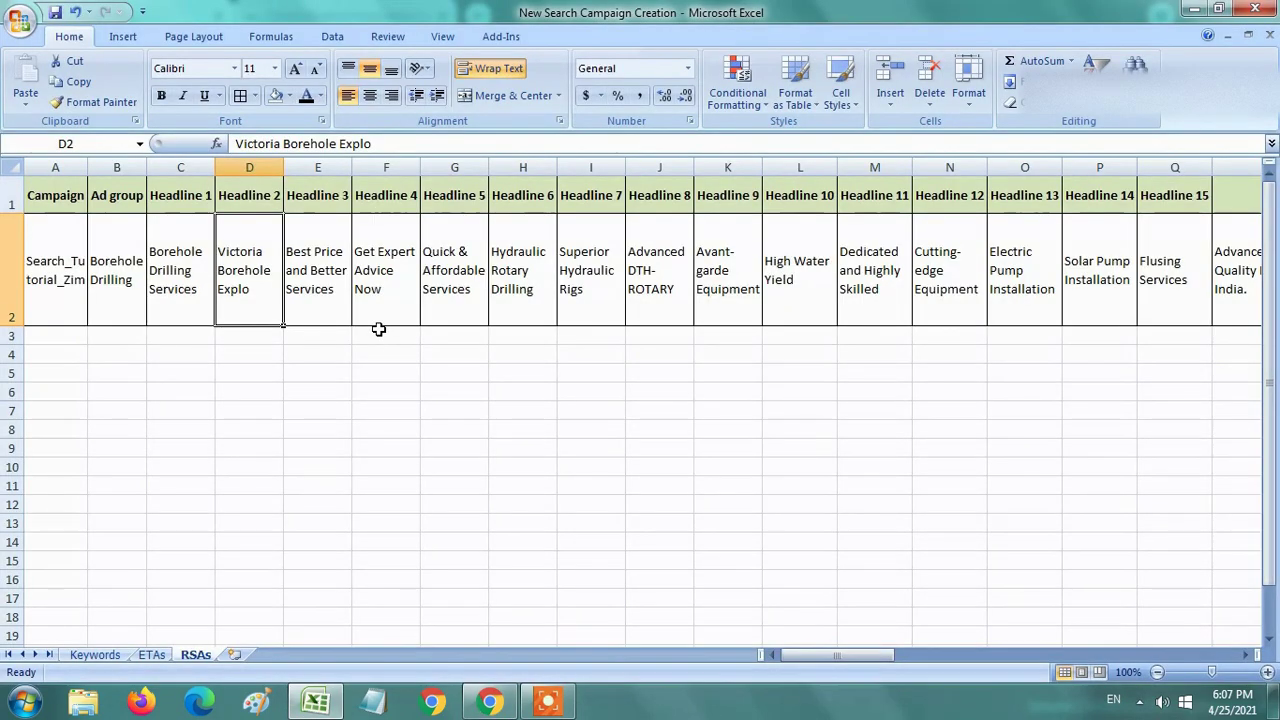
key("alt+Tab")
- Start a new headline field below the Hydraulic Rotary Drilling headline
scroll(474, 357, "up", 3)
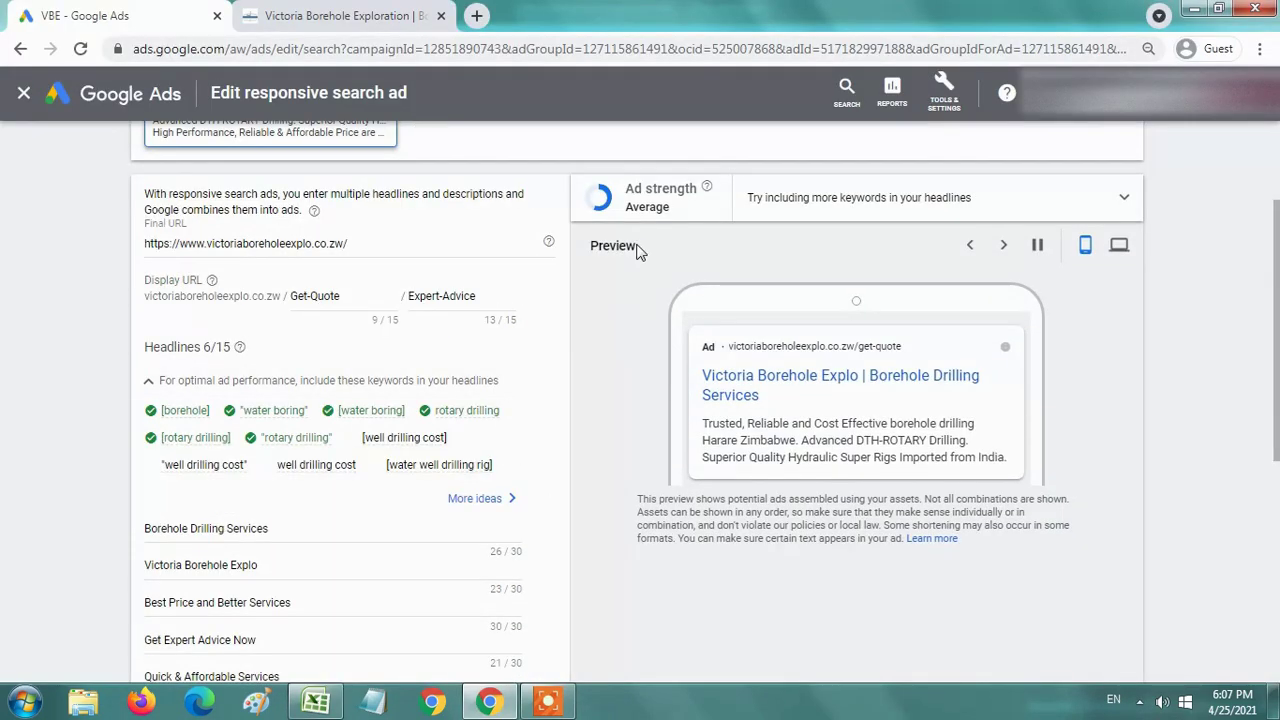
scroll(623, 354, "down", 3)
scroll(566, 400, "down", 2)
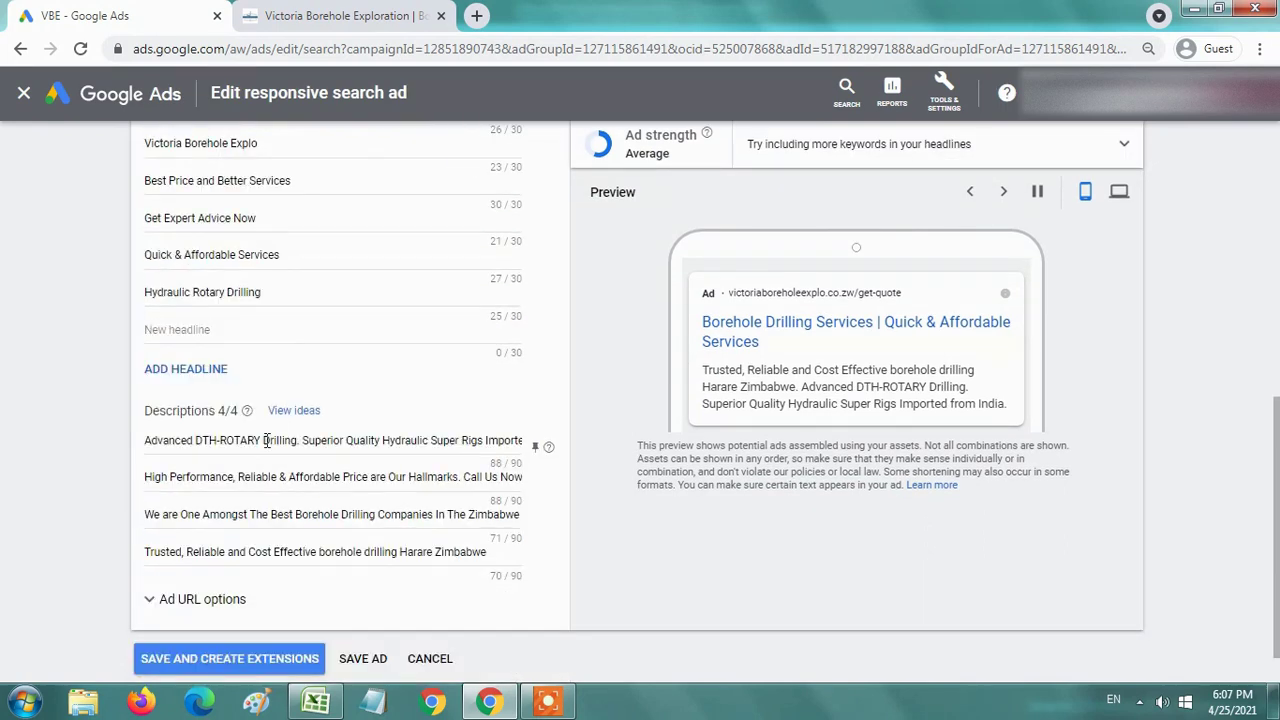
left_click(271, 331)
key("alt+Tab")
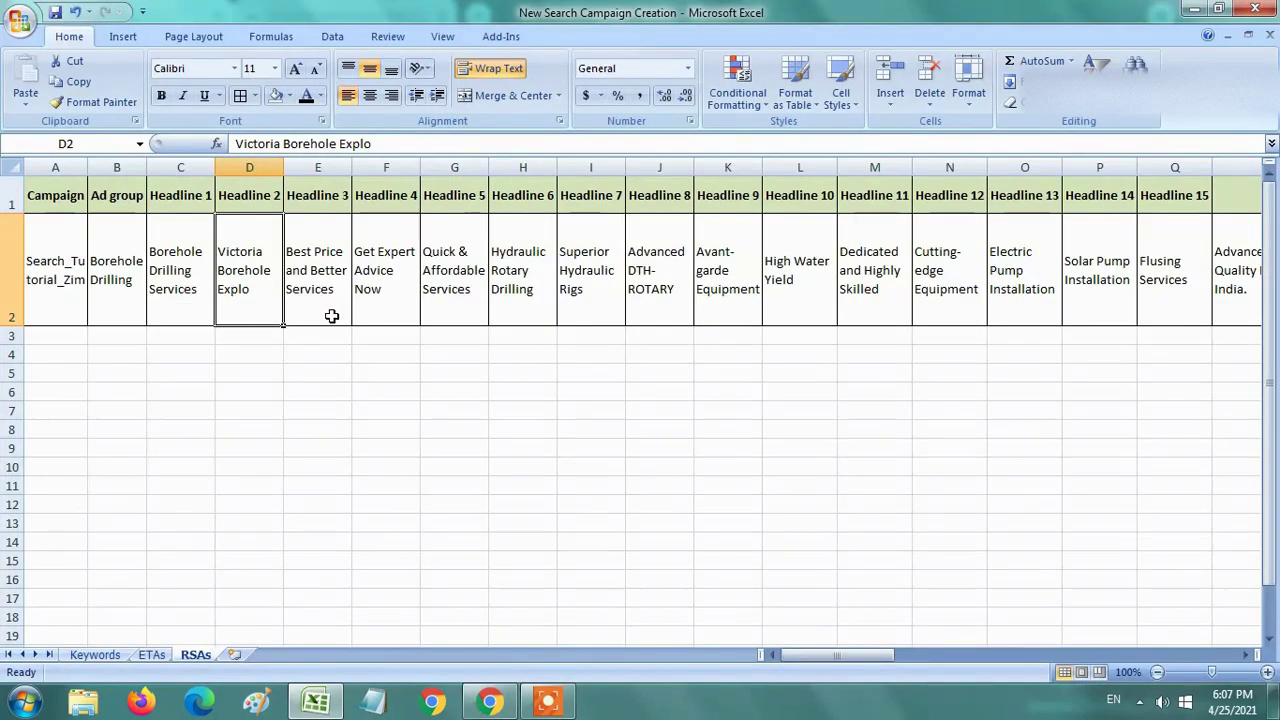
key("alt+Tab")
left_click(314, 291)
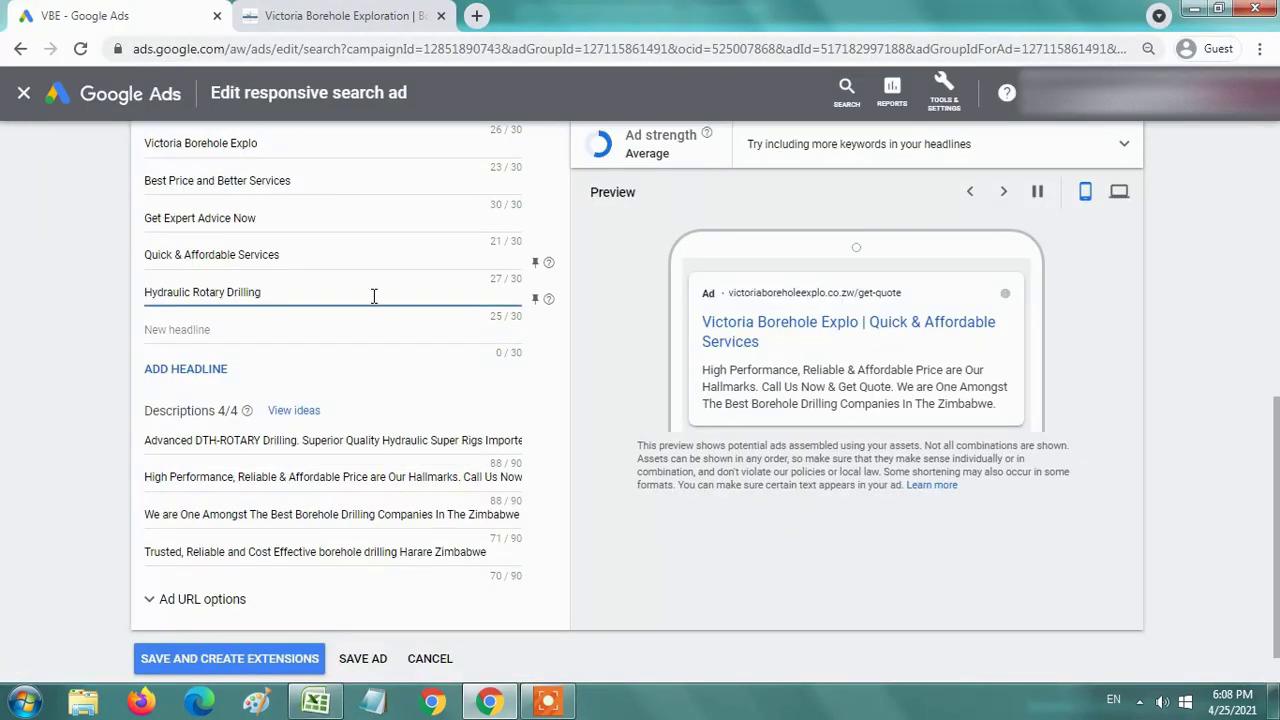
scroll(371, 260, "up", 1)
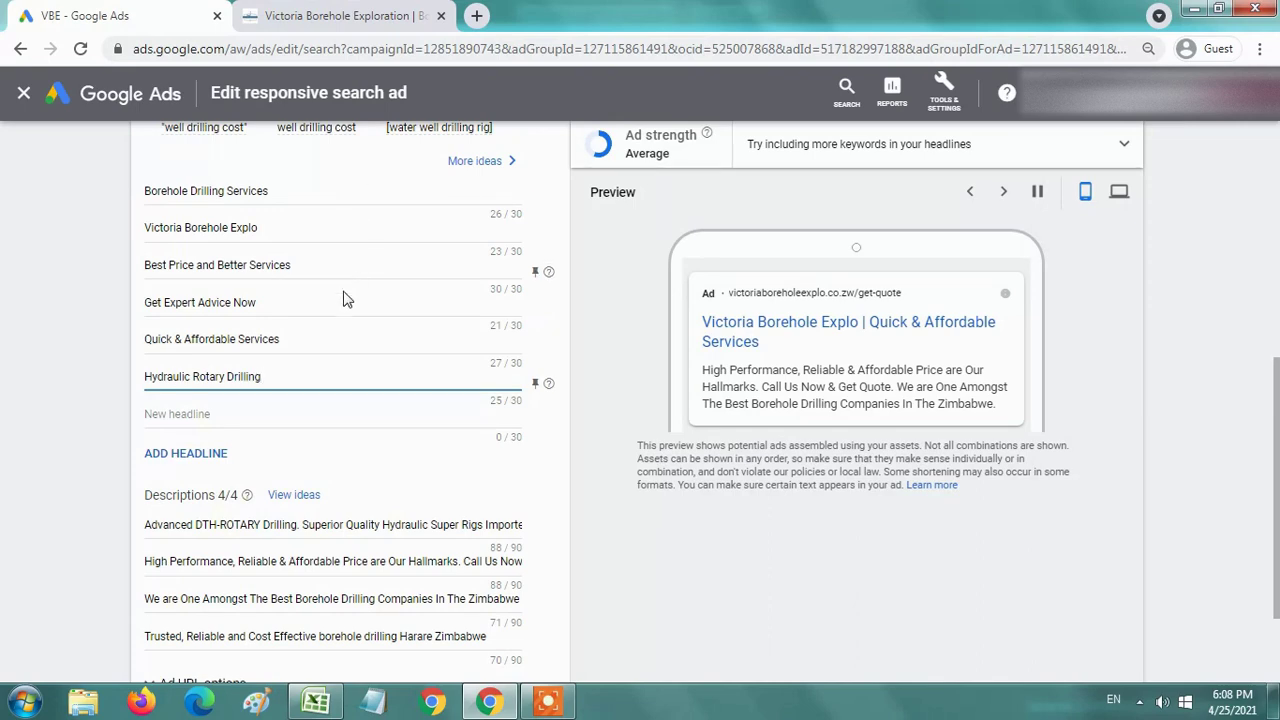
- Copy the Superior Hydraulic Rigs headline from cell I2 for a new headline
key("alt+Tab")
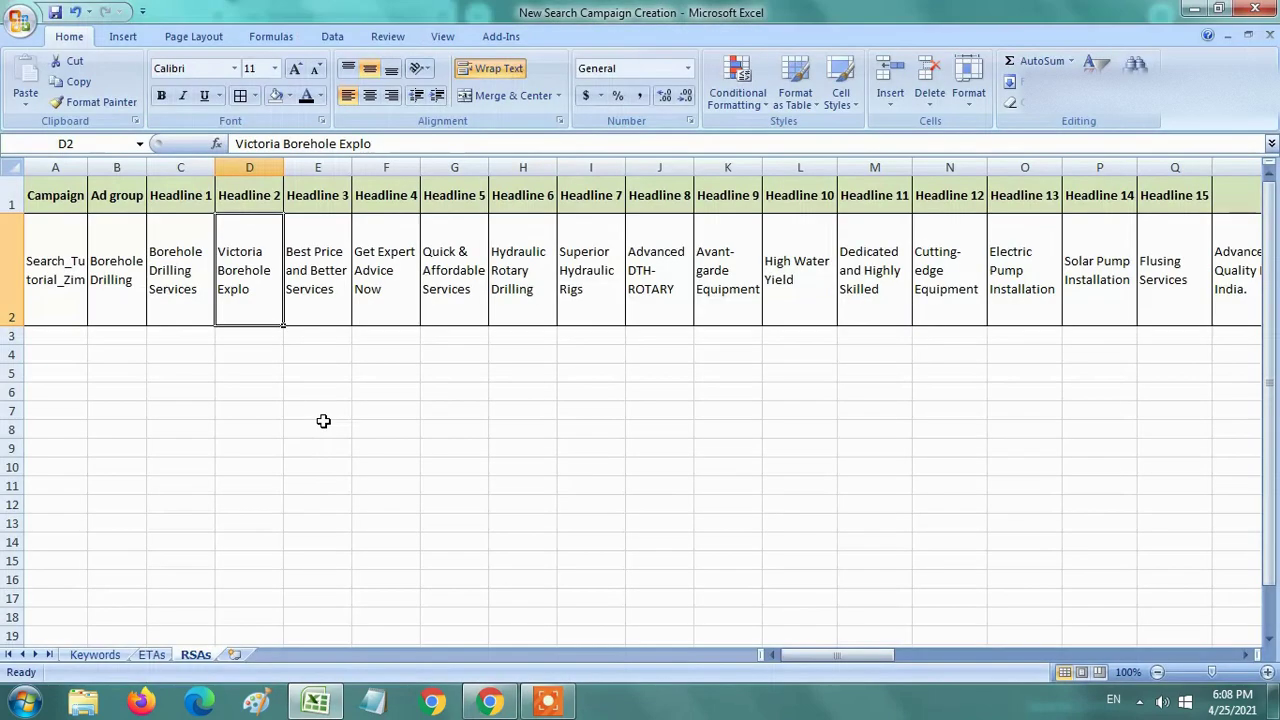
left_click(577, 285)
key("ctrl+c")
key("alt+Tab")
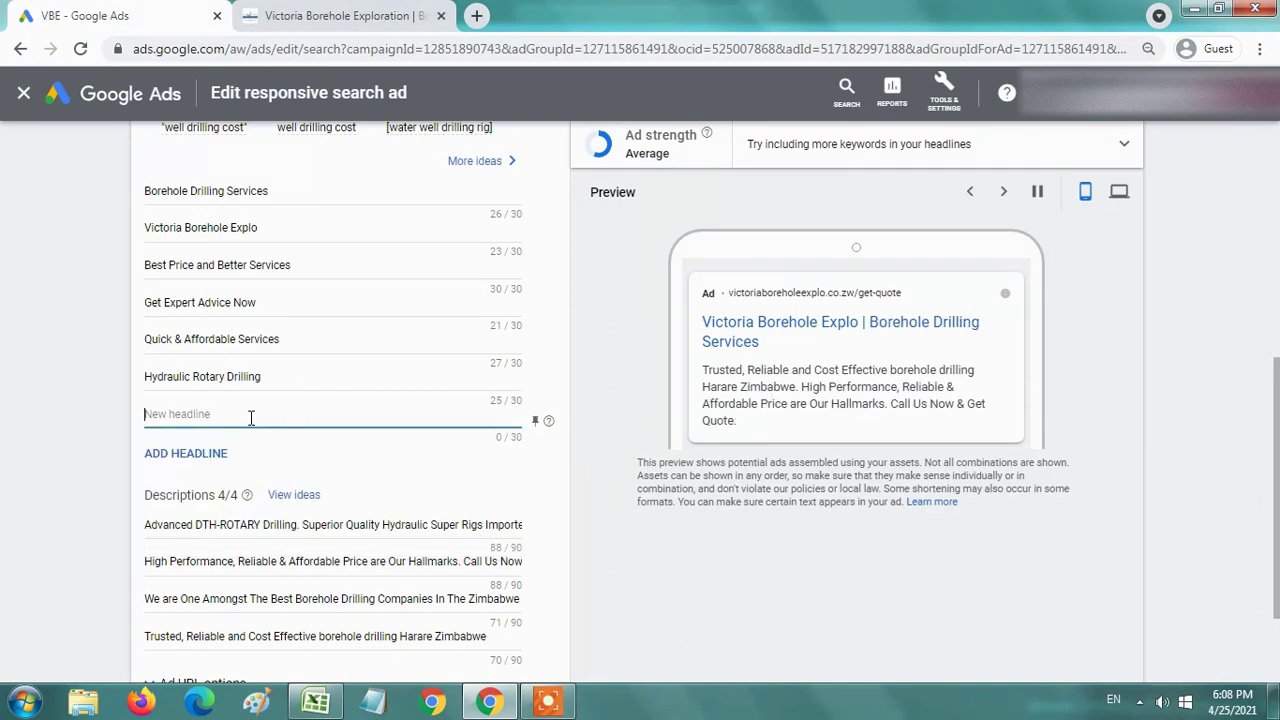
left_click(249, 417)
key("alt+Tab")
left_click(669, 255)
key("ctrl+c")
- Add Advanced DTH-ROTARY from the spreadsheet as a new headline
key("alt+Tab")
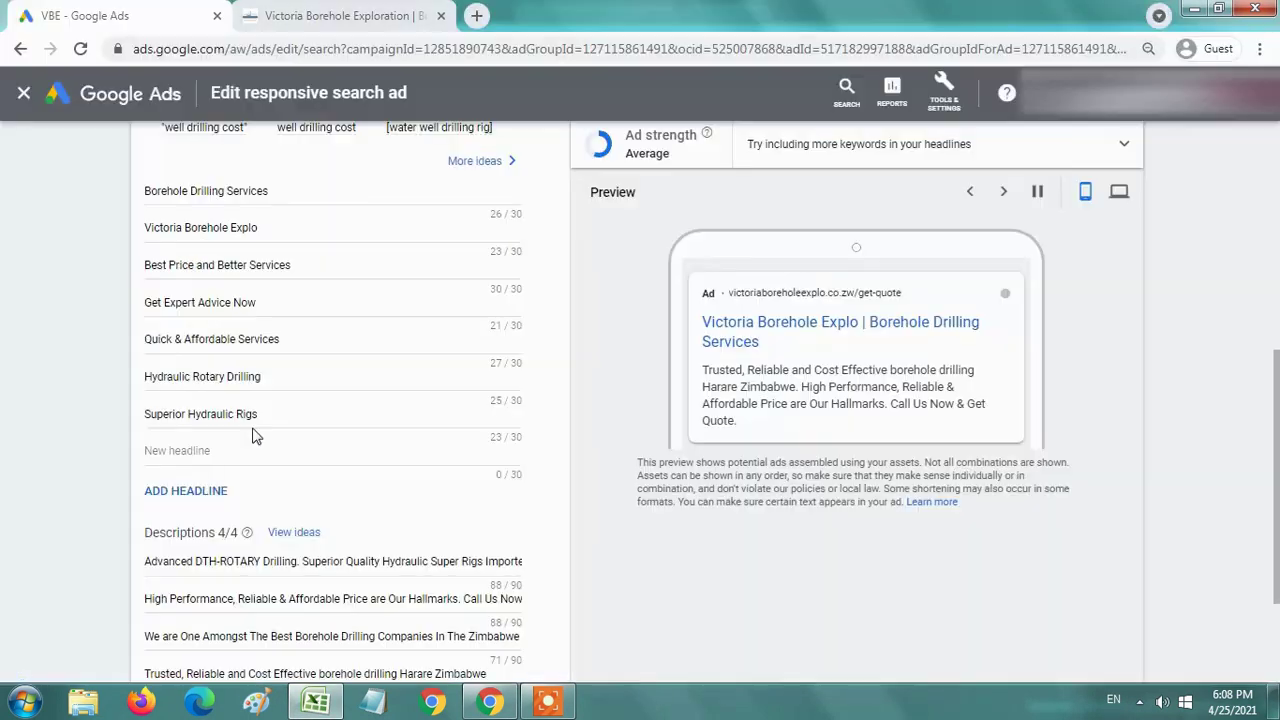
left_click(229, 458)
key("alt+Tab")
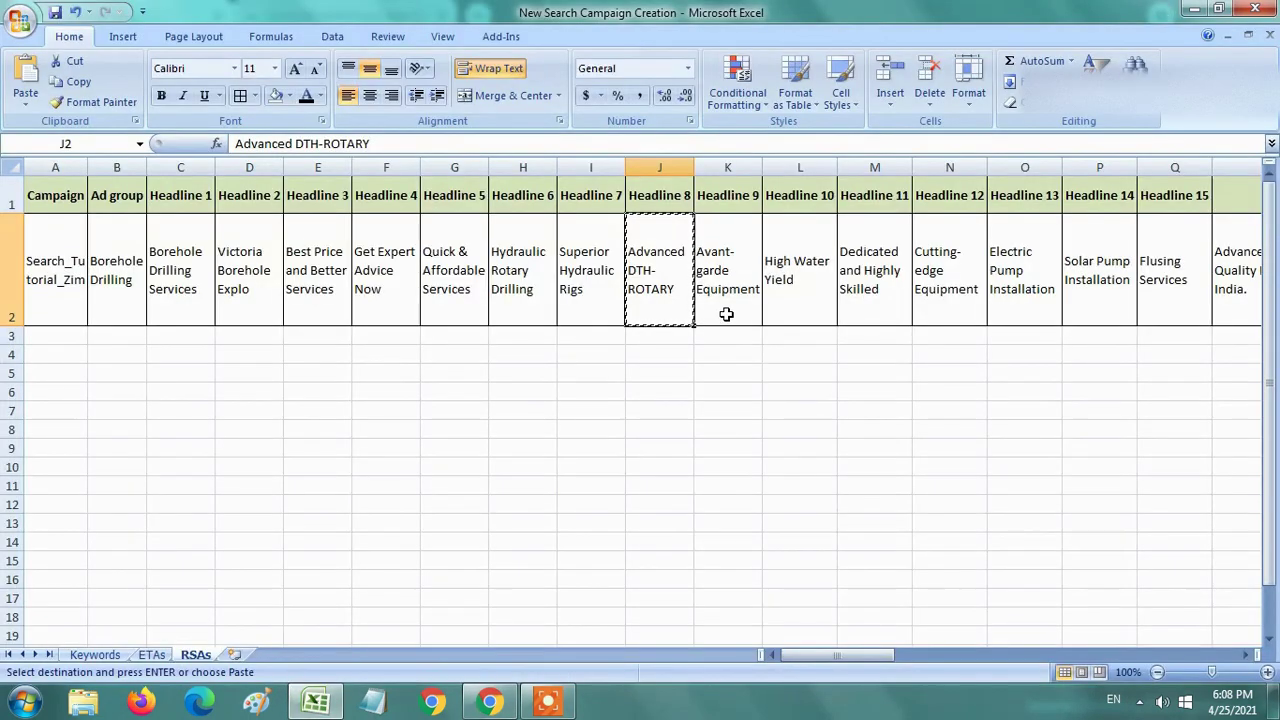
key("alt+Tab")
key("ctrl+v")
- Add the headlines Avant-garde Equipment and High Water Yield from the spreadsheet
key("alt+Tab")
left_click(735, 280)
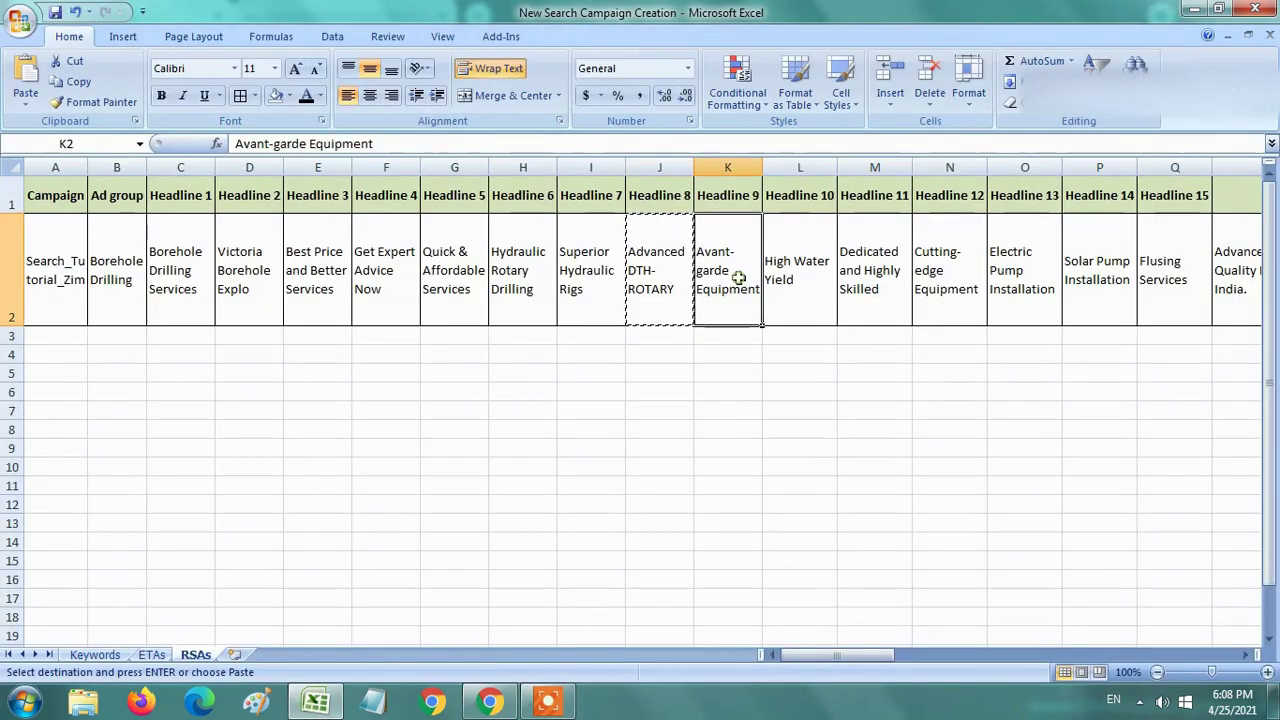
key("ctrl+c")
key("alt+Tab")
left_click(289, 489)
key("ctrl+v")
key("alt+Tab")
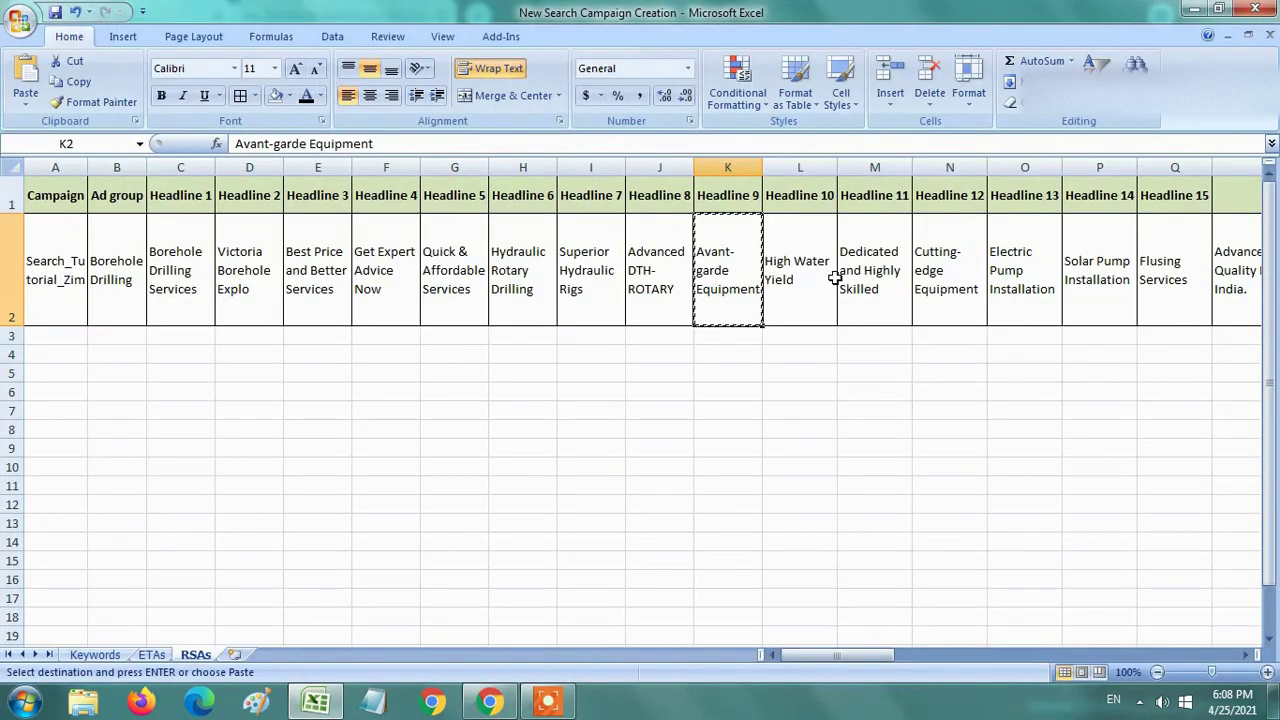
left_click(815, 272)
key("ctrl+c")
key("alt+Tab")
left_click(217, 527)
key("ctrl+v")
- Add the headlines Dedicated and Highly Skilled and Cutting-edge Equipment
key("alt+Tab")
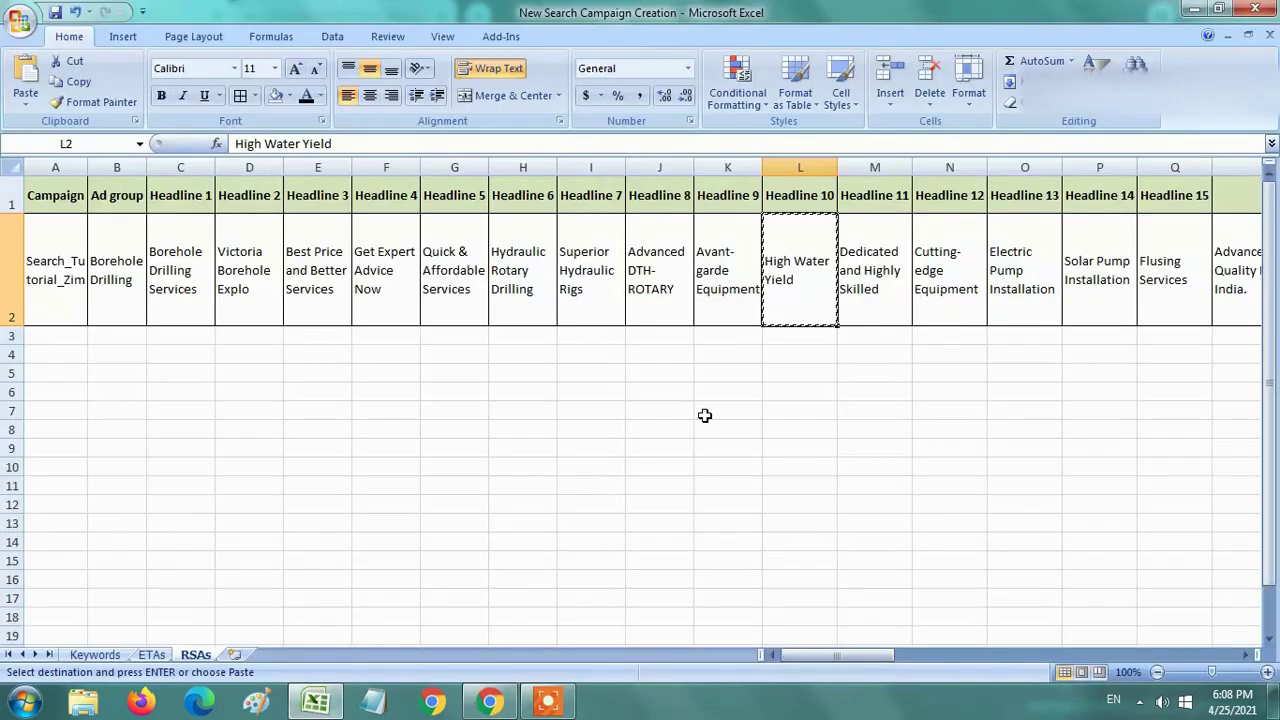
left_click(857, 286)
key("ctrl+c")
key("alt+Tab")
left_click(215, 561)
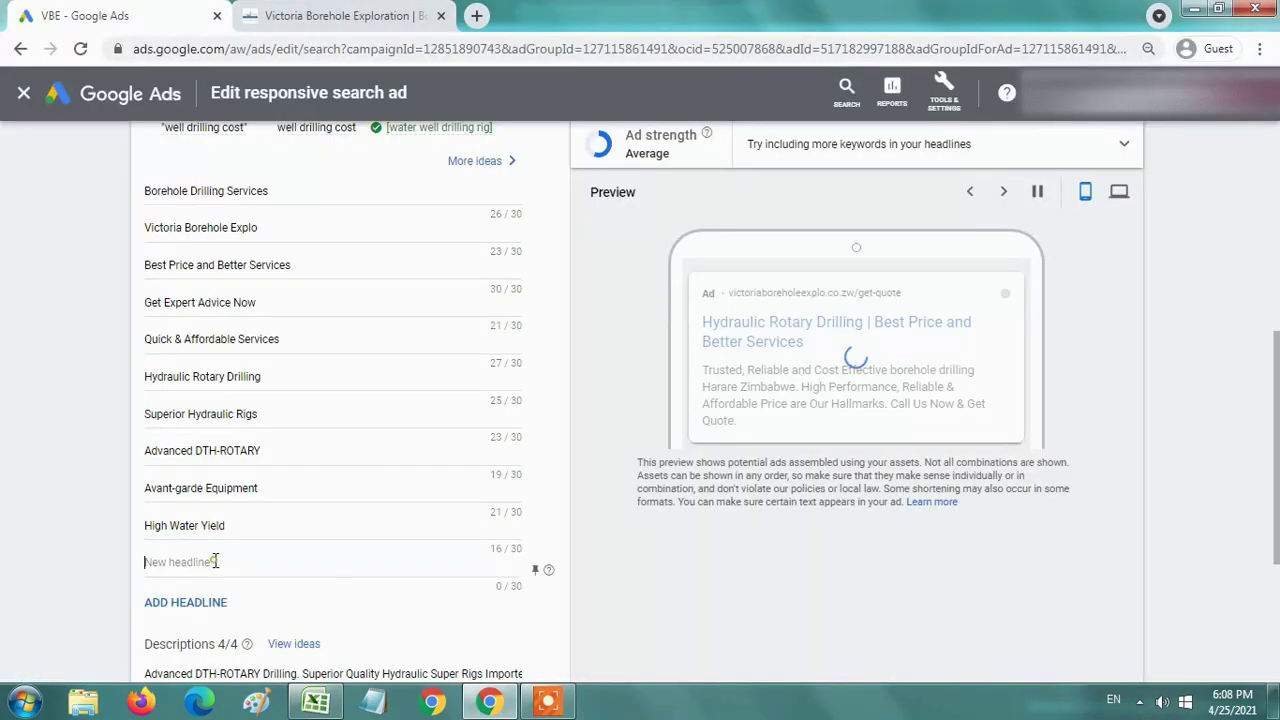
key("ctrl+v")
key("alt+Tab")
left_click(972, 298)
key("ctrl+c")
key("alt+Tab")
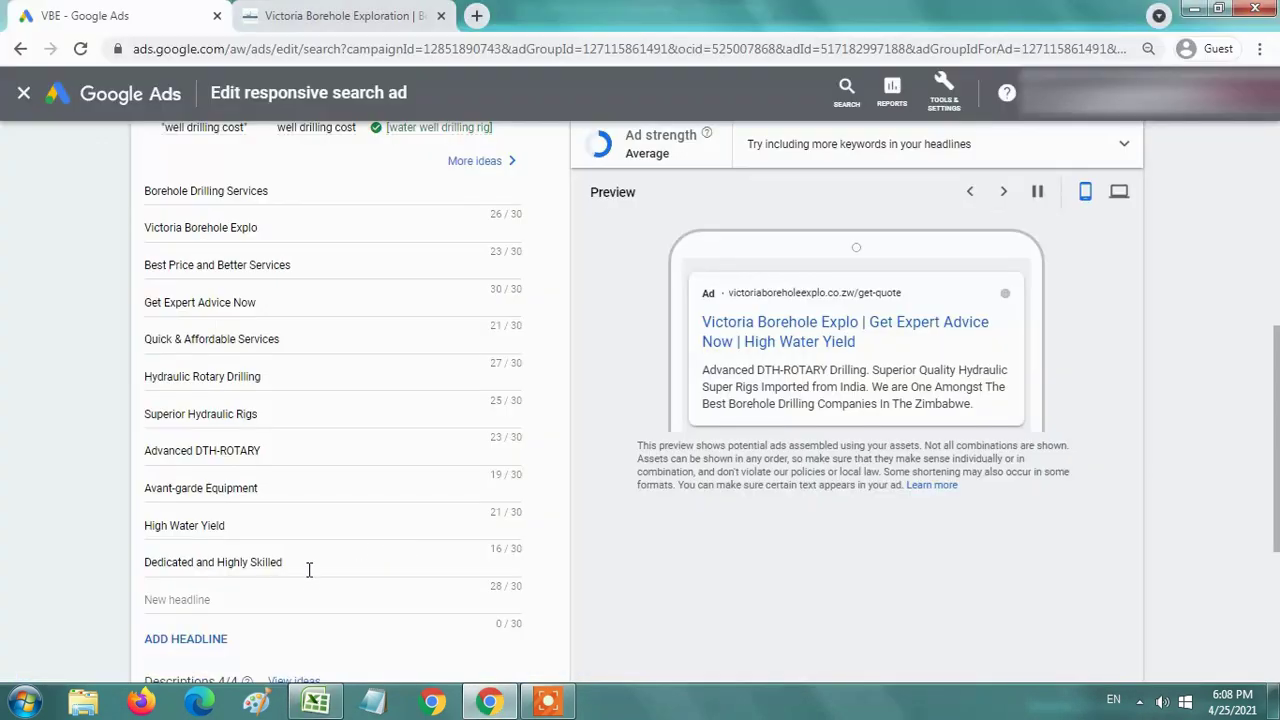
scroll(320, 563, "down", 1)
left_click(278, 441)
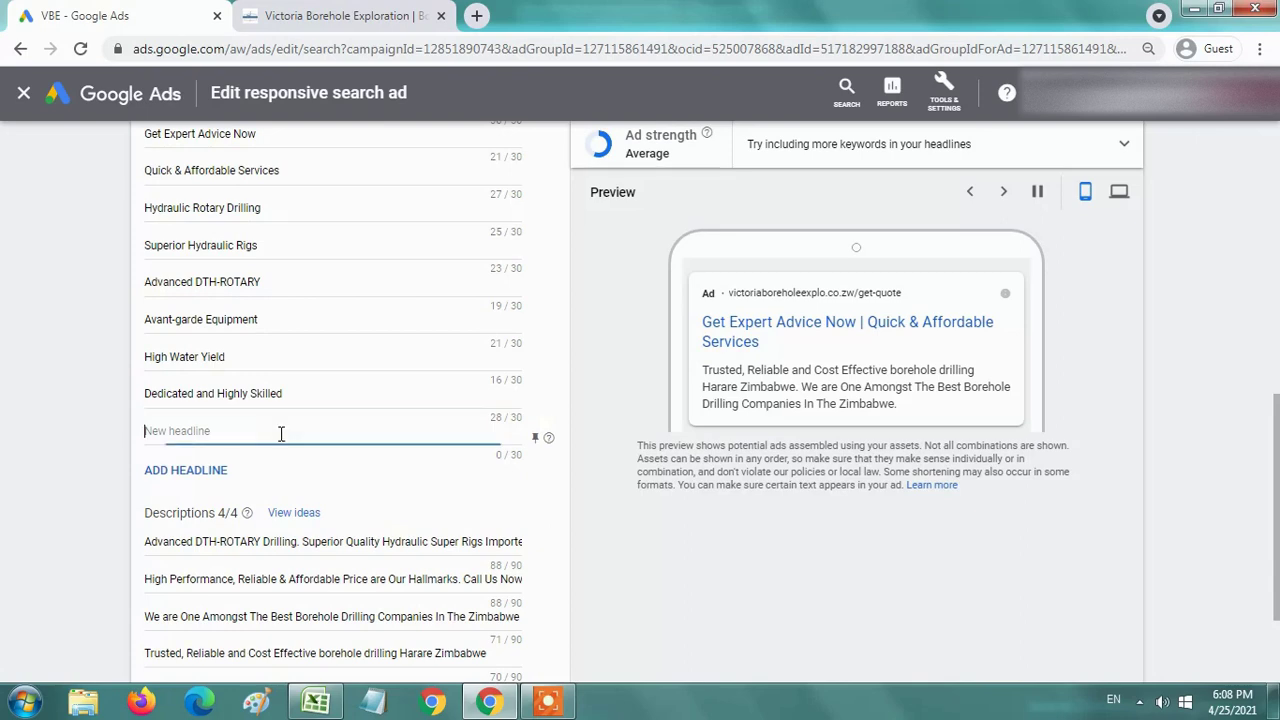
key("ctrl+v")
- Add the headlines Electric Pump Installation and Solar Pump Installation
key("alt+Tab")
left_click(1010, 280)
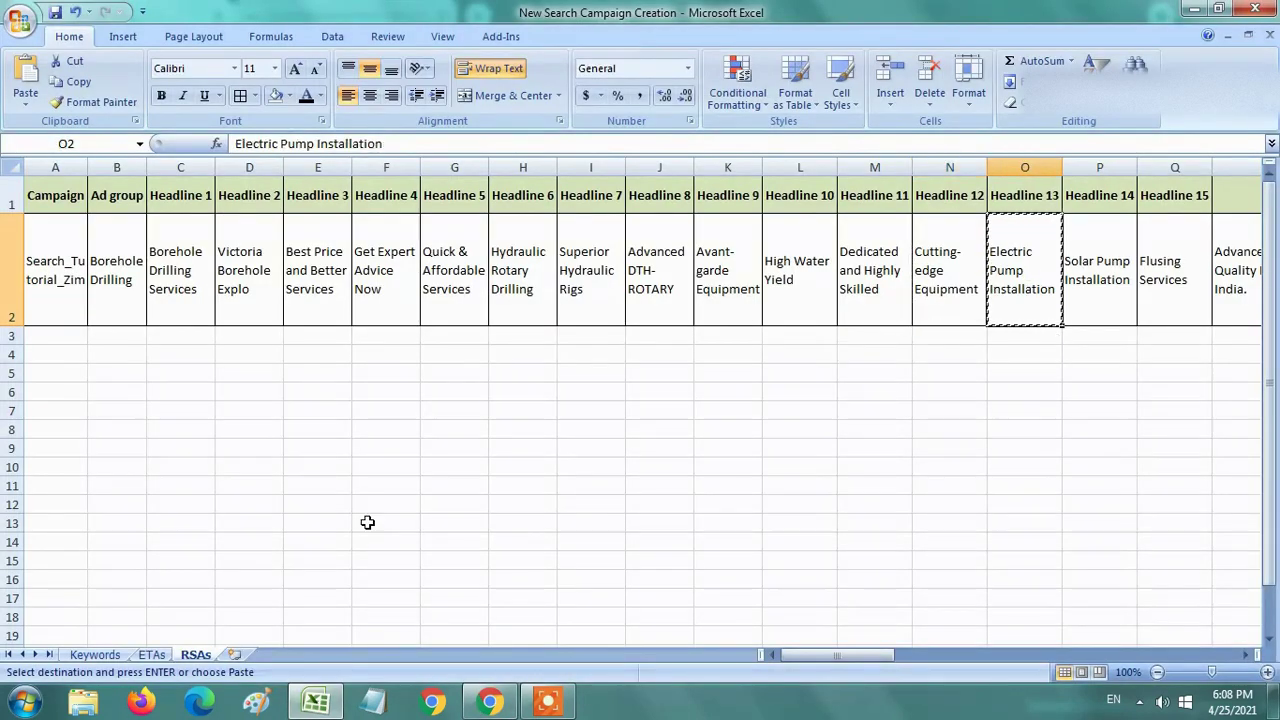
key("alt+Tab")
left_click(260, 471)
key("ctrl+v")
key("alt+Tab")
left_click(1114, 214)
key("ctrl+c")
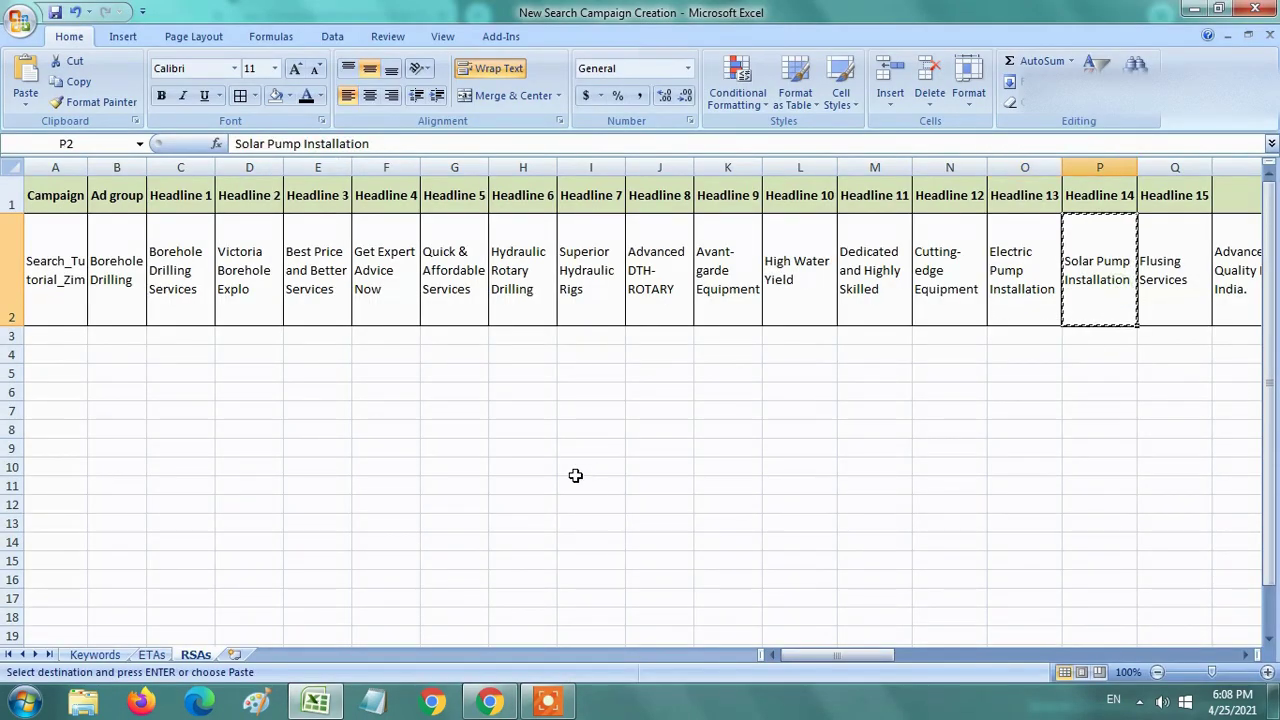
key("alt+Tab")
left_click(256, 512)
key("ctrl+v")
- Add the fifteenth headline, correcting 'Flusing Services' to 'Flushing Services'
key("alt+Tab")
left_click(1188, 288)
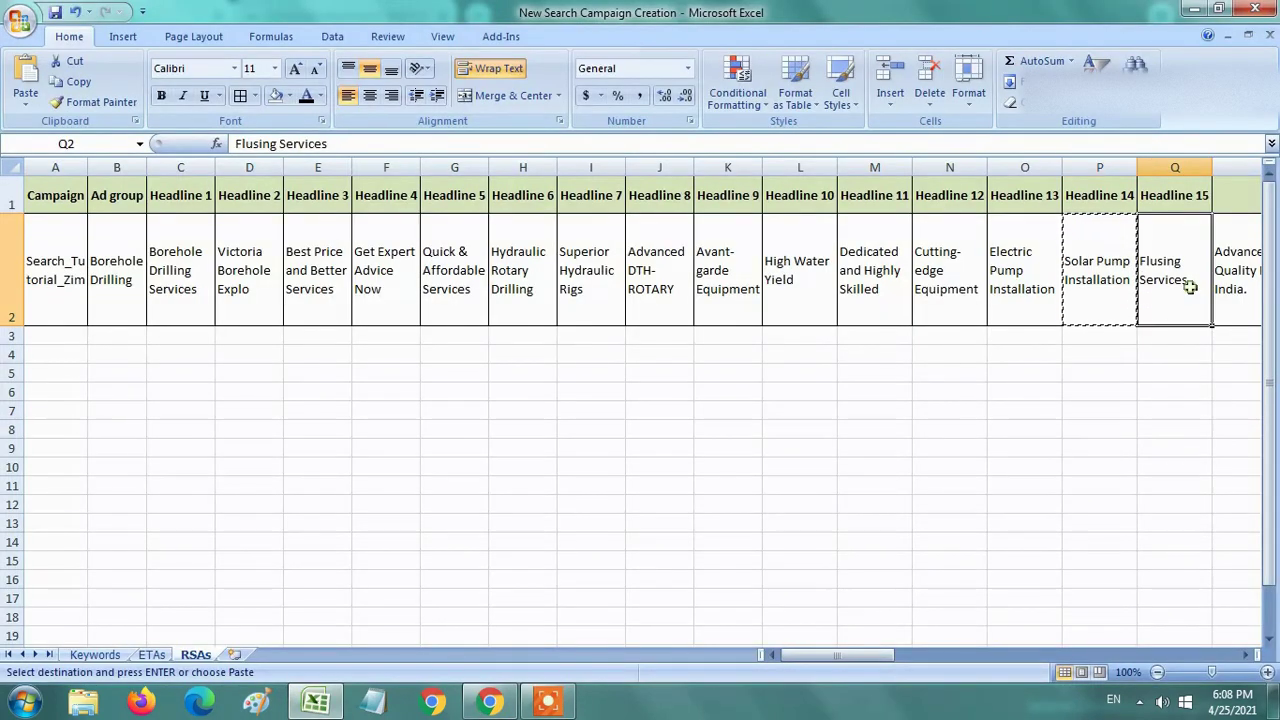
key("ctrl+c")
key("alt+Tab")
left_click(240, 540)
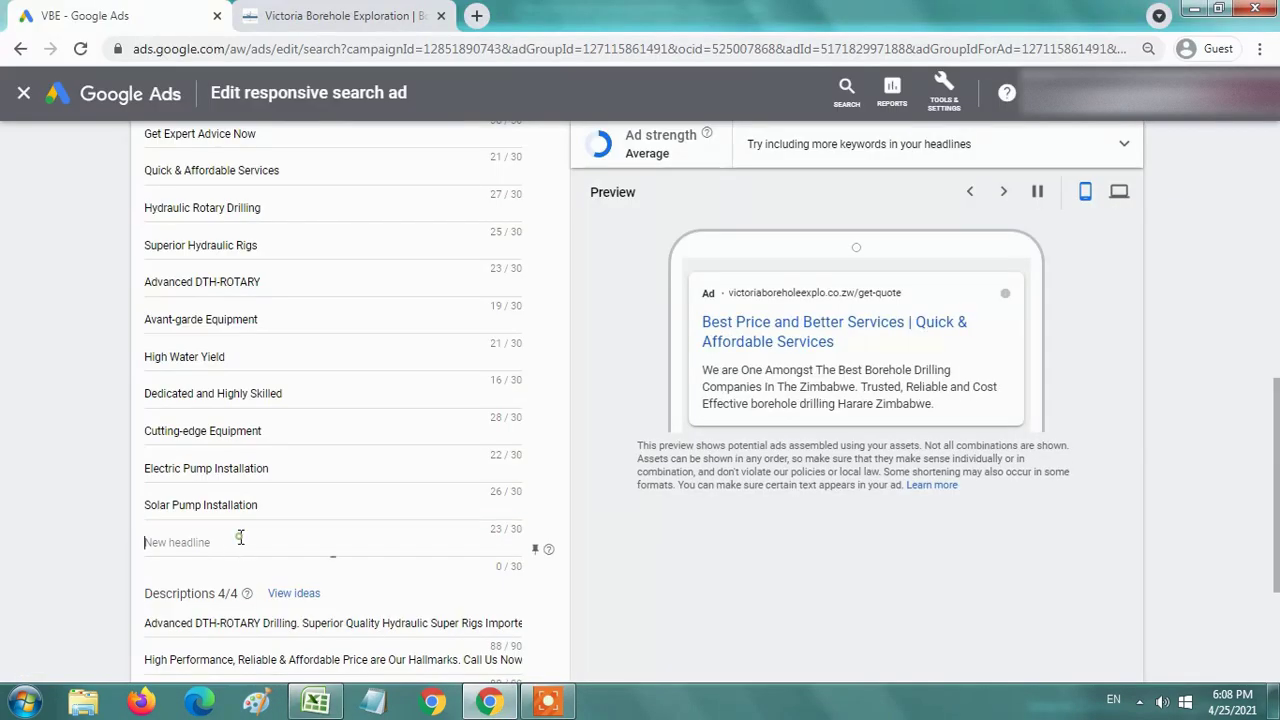
key("ctrl+v")
scroll(580, 553, "down", 2)
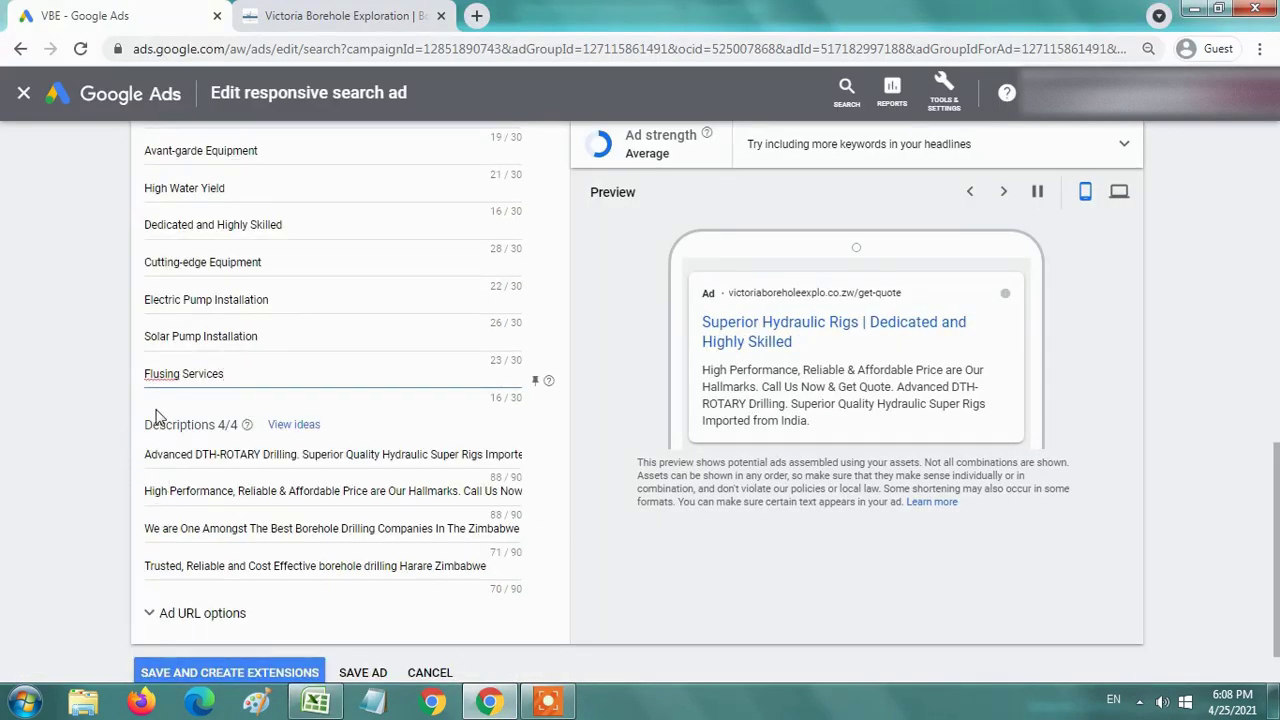
left_click(165, 373)
type("h")
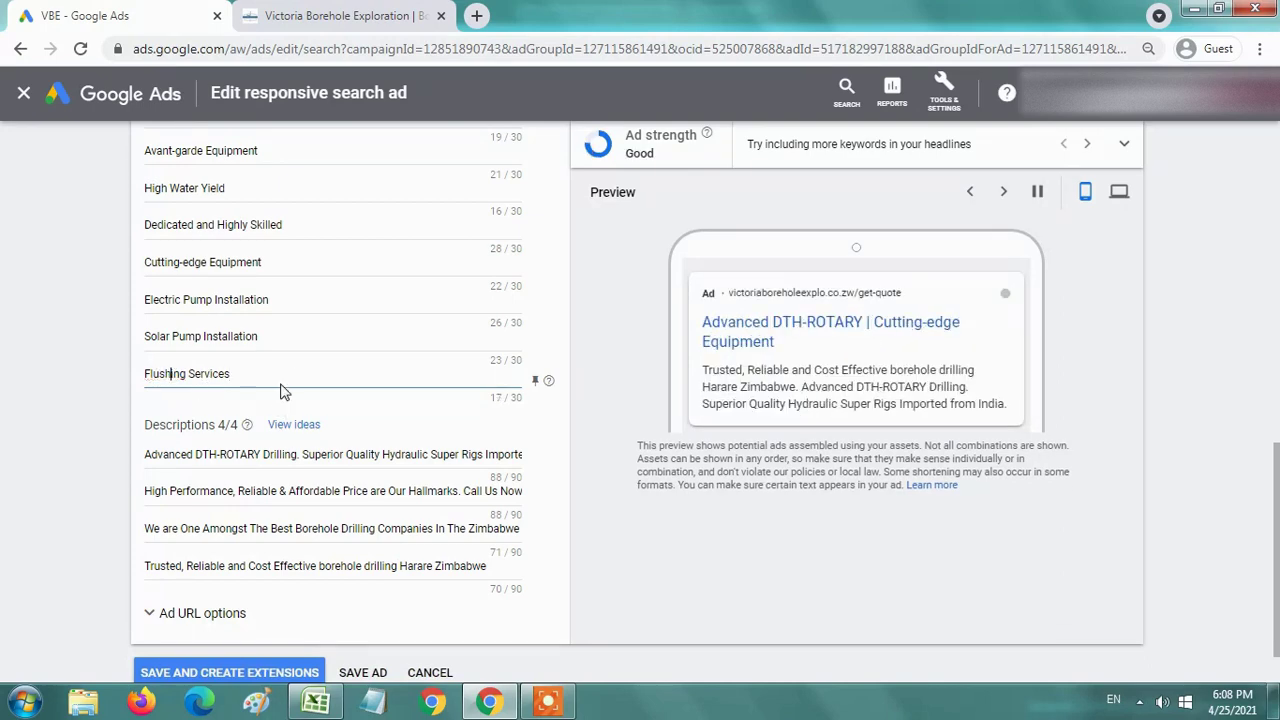
scroll(388, 508, "down", 1)
scroll(598, 560, "up", 2)
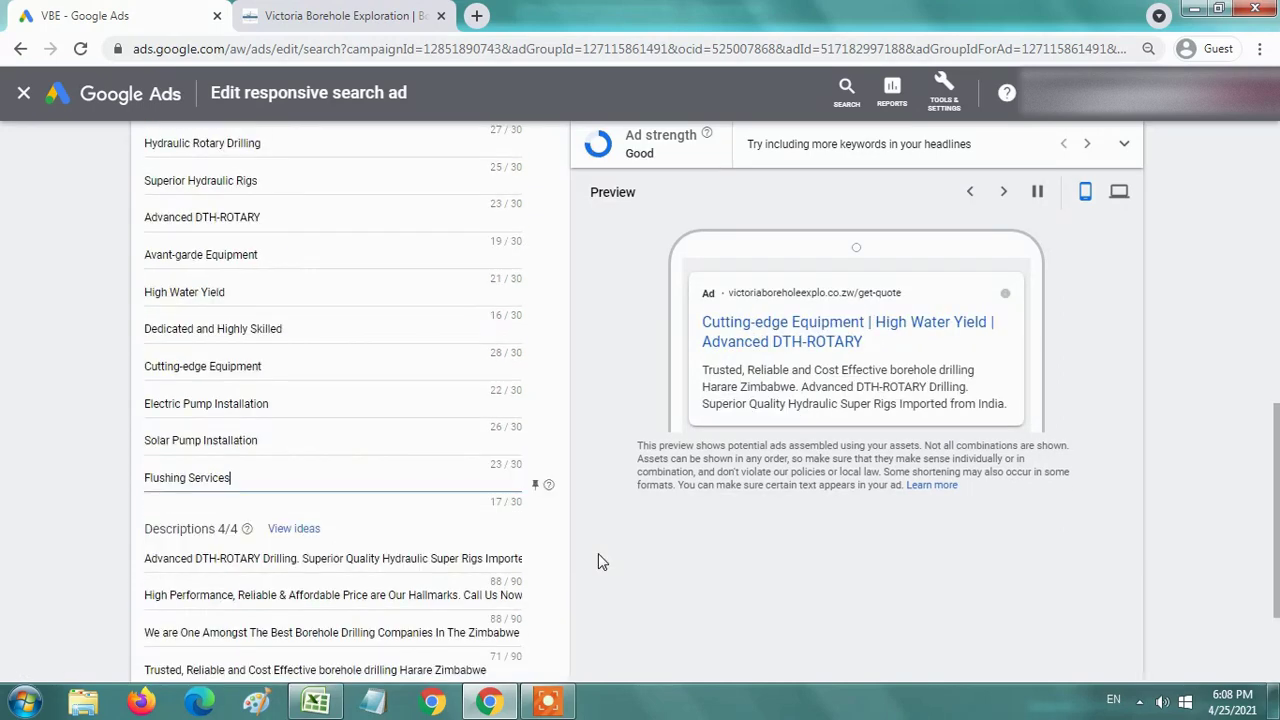
- Save the 15-headline ad and reopen it on the Edit responsive search ad page
scroll(598, 560, "up", 4)
scroll(598, 560, "up", 4)
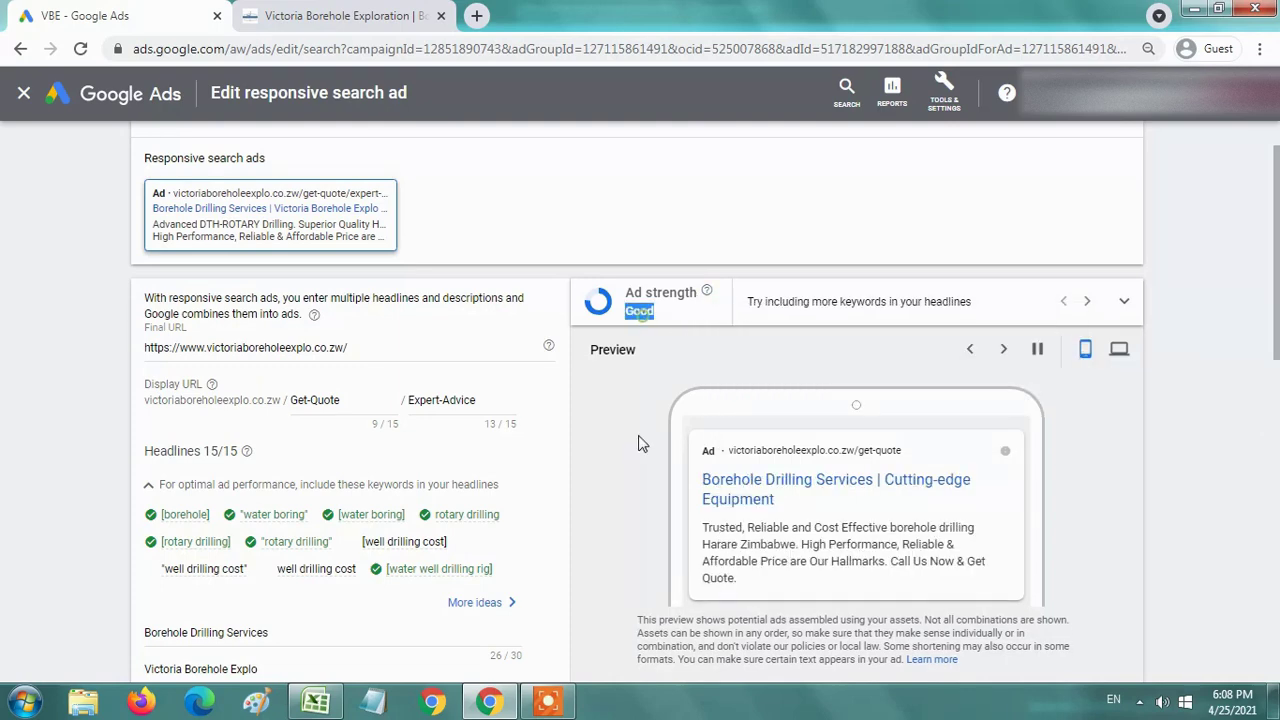
scroll(245, 515, "down", 3)
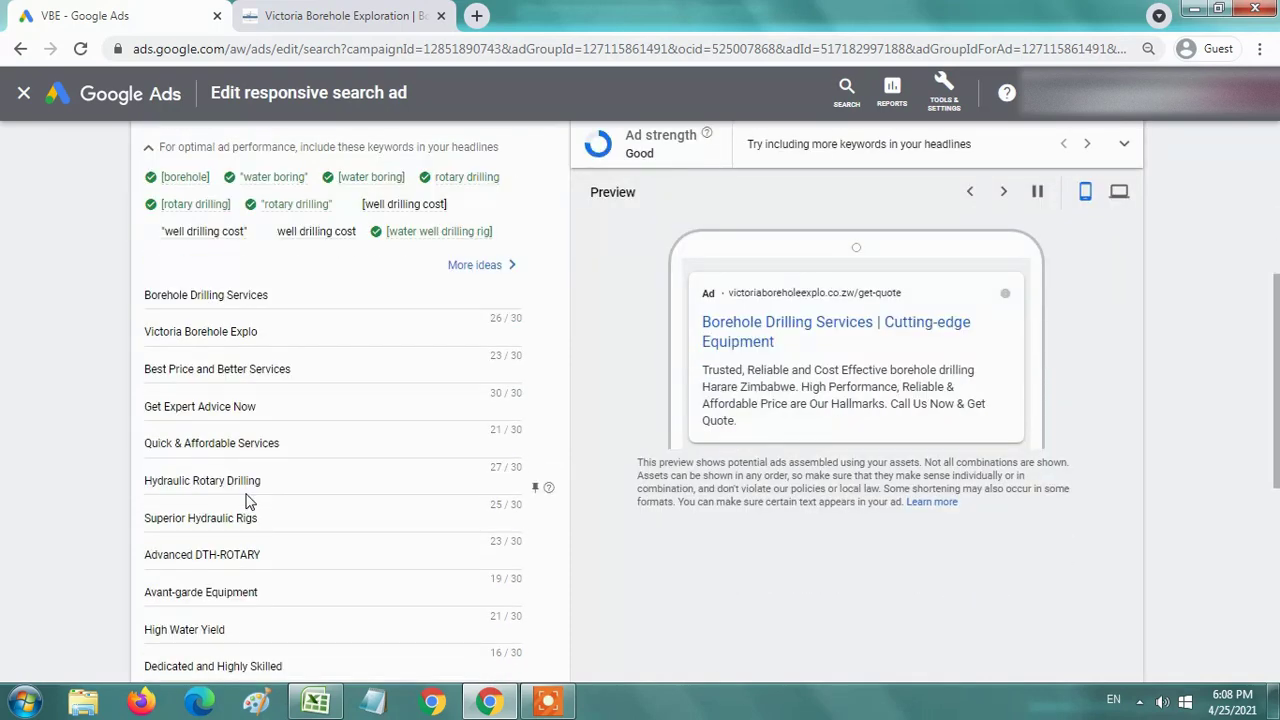
scroll(249, 500, "down", 2)
scroll(250, 500, "down", 3)
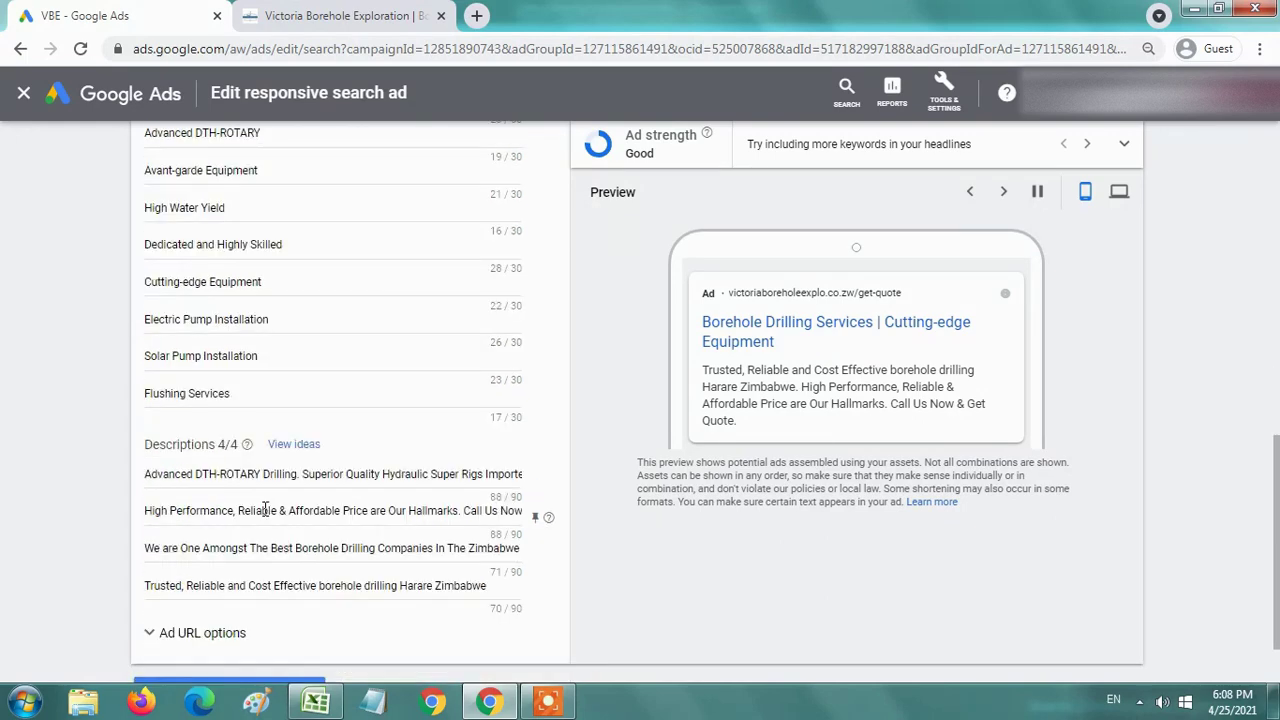
left_click(366, 612)
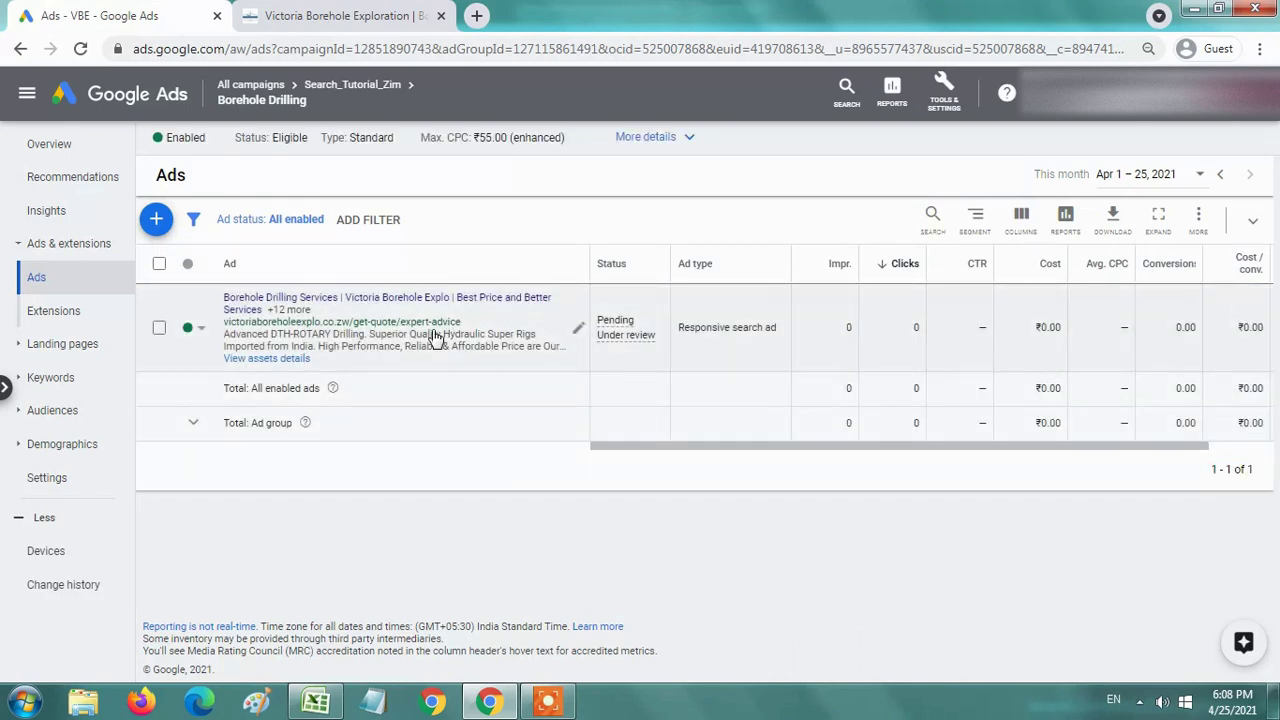
left_click(437, 334)
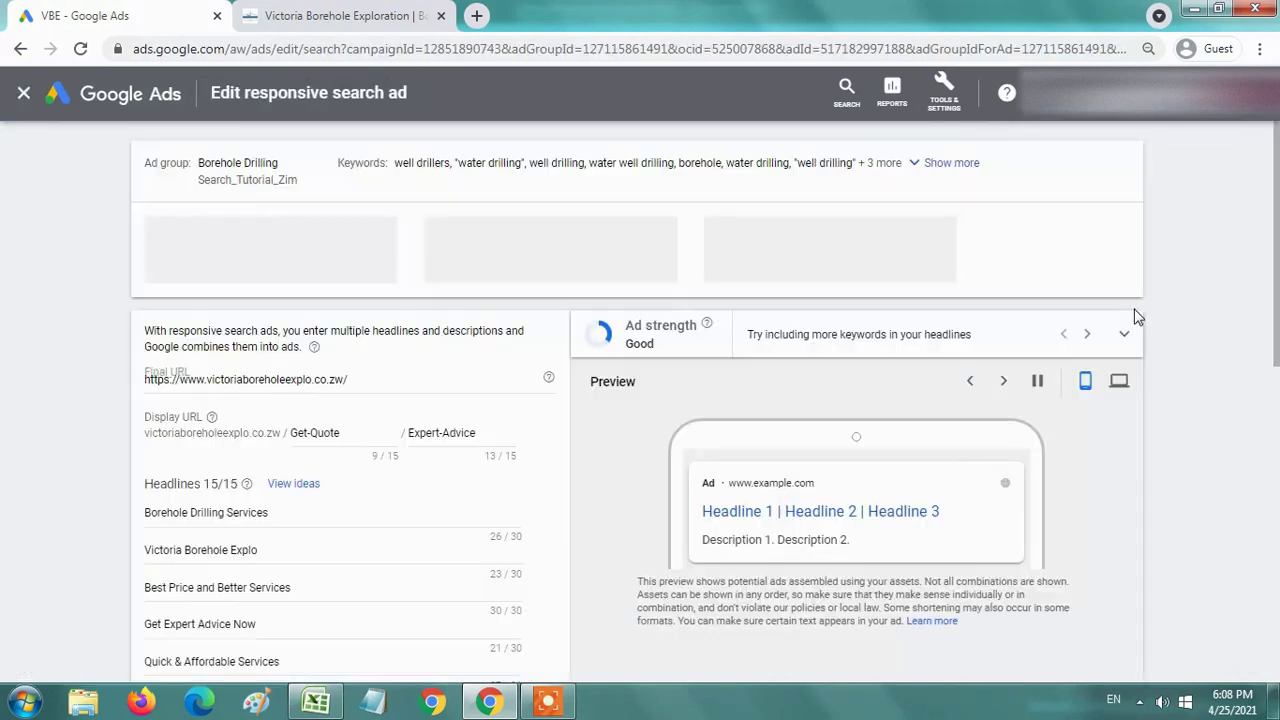
- Switch the preview to desktop and step through two headline combinations
left_click(1119, 413)
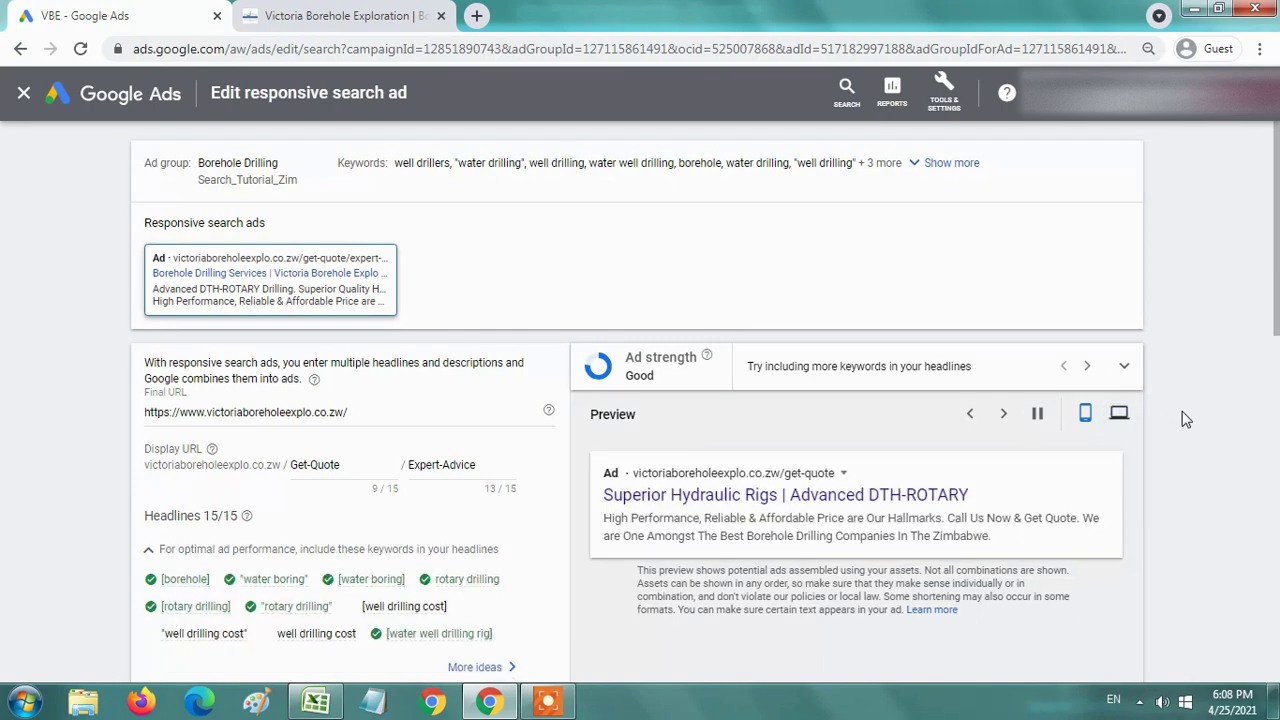
scroll(1186, 419, "down", 2)
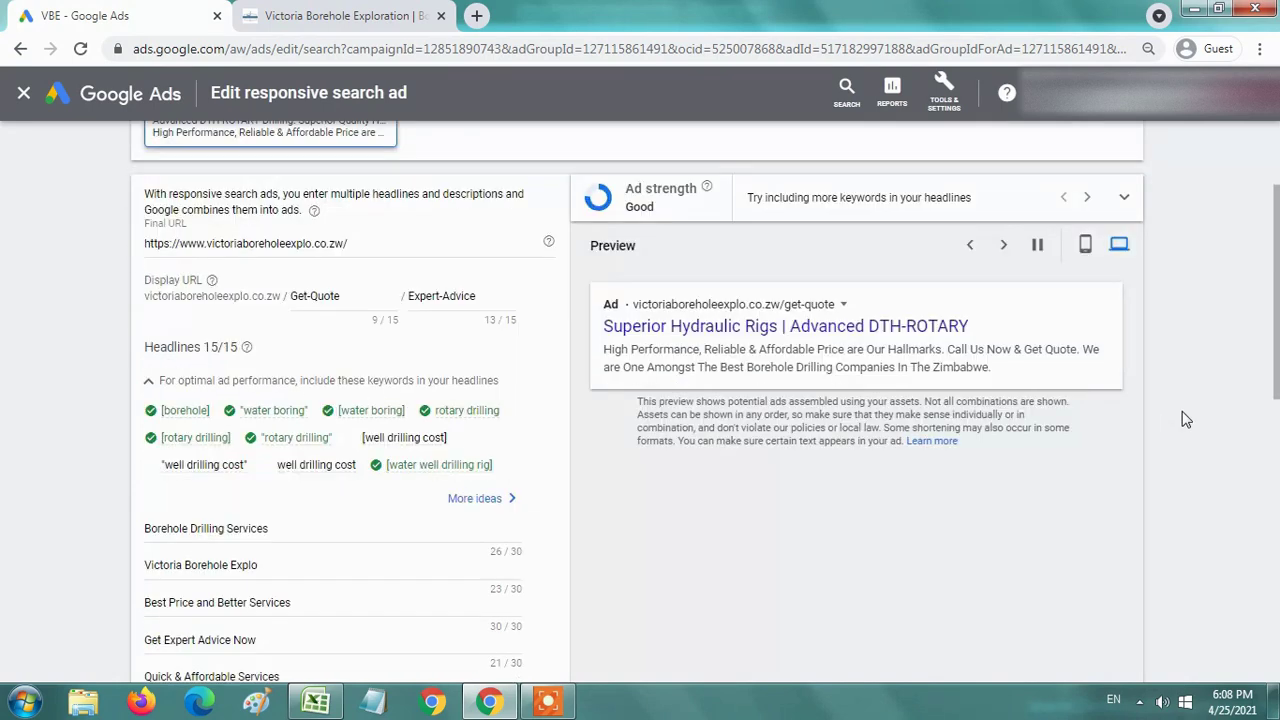
left_click(1006, 250)
left_click(1006, 250)
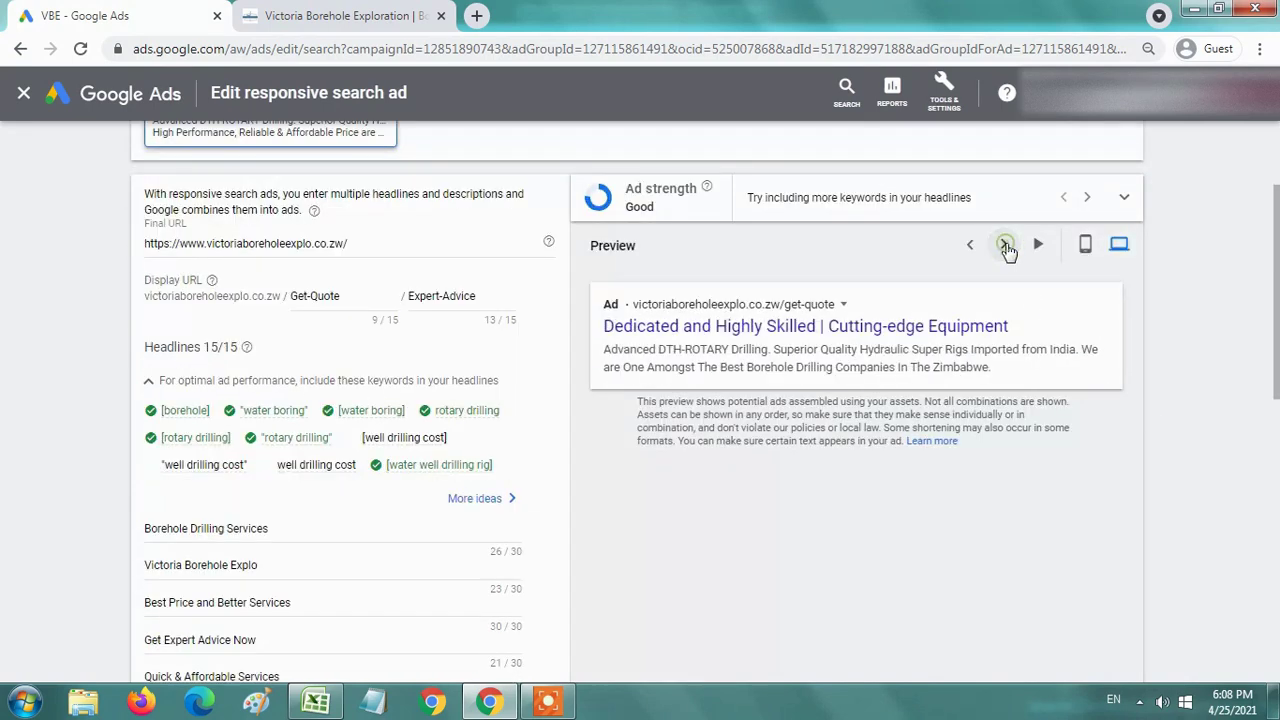
- Scroll the form to confirm all 15 headlines and four descriptions remain
scroll(571, 366, "up", 1)
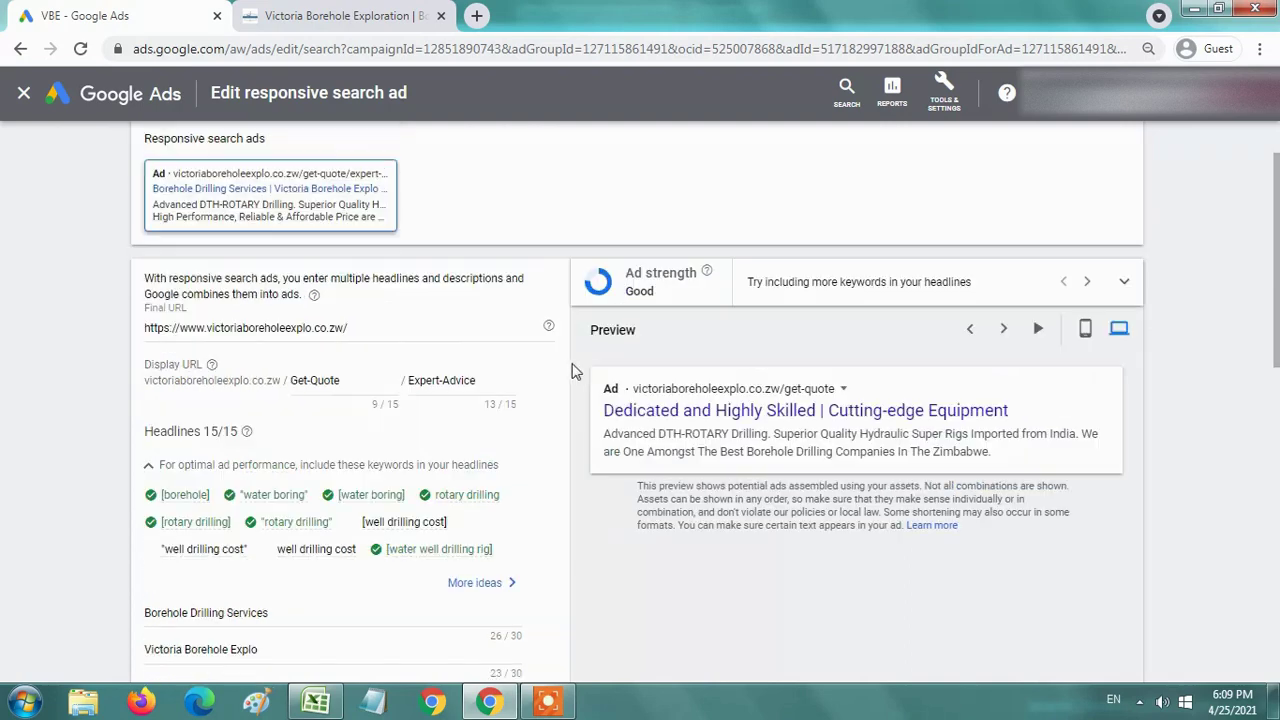
scroll(583, 363, "up", 2)
scroll(583, 363, "down", 4)
scroll(375, 455, "down", 5)
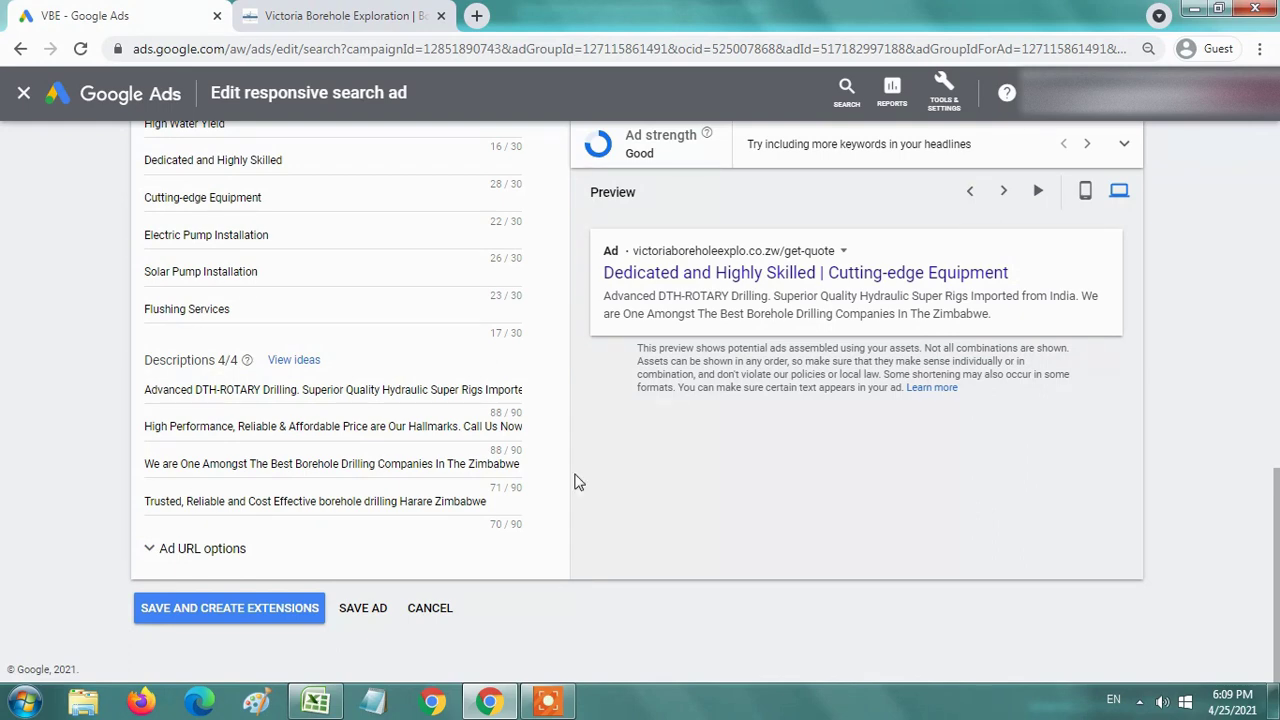
scroll(1134, 251, "up", 3)
scroll(1260, 334, "up", 1)
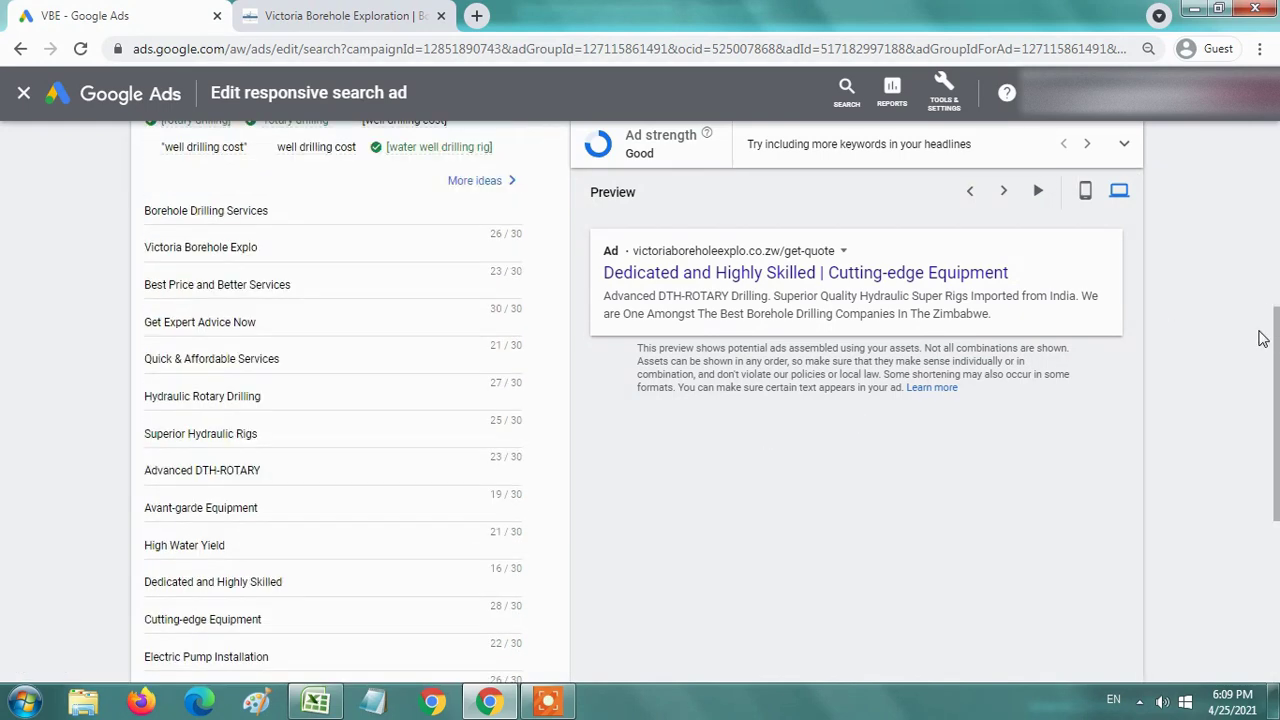
scroll(1200, 378, "up", 3)
scroll(1190, 375, "up", 3)
scroll(1190, 375, "down", 2)
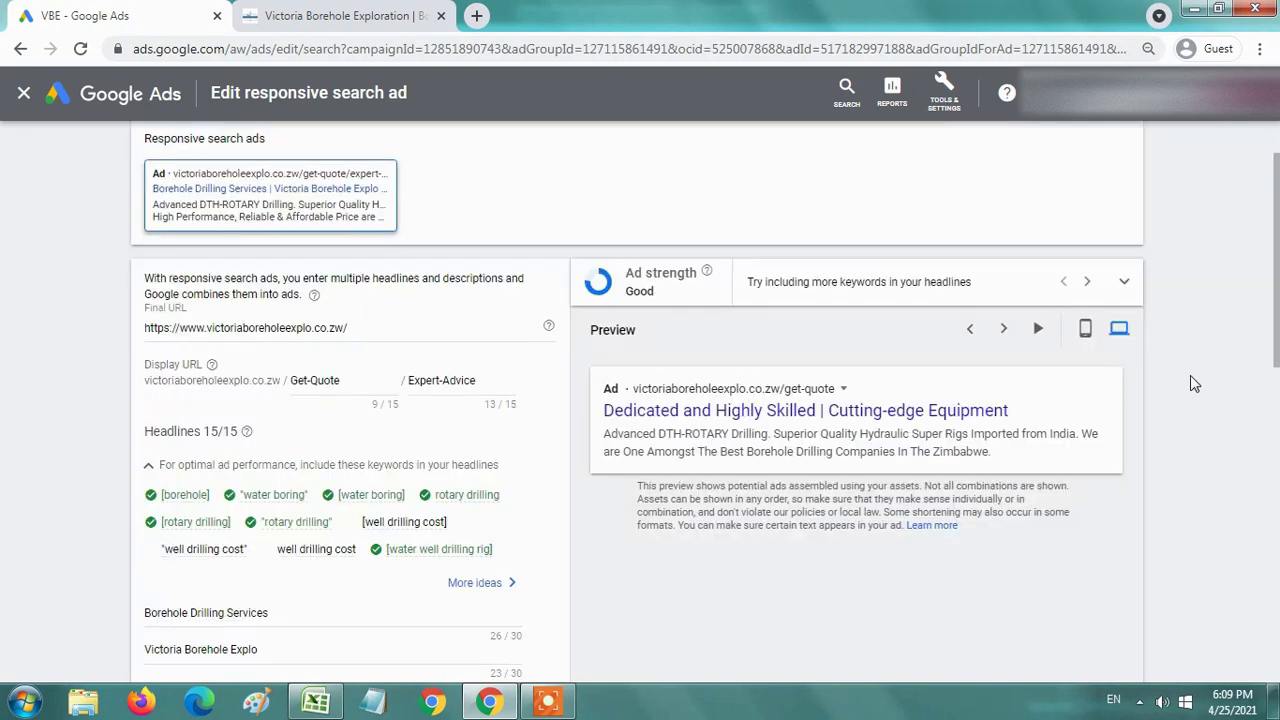
- Expand the Good ad strength checklist, showing popular keywords in headlines still partly unmet
double_click(860, 285)
triple_click(870, 282)
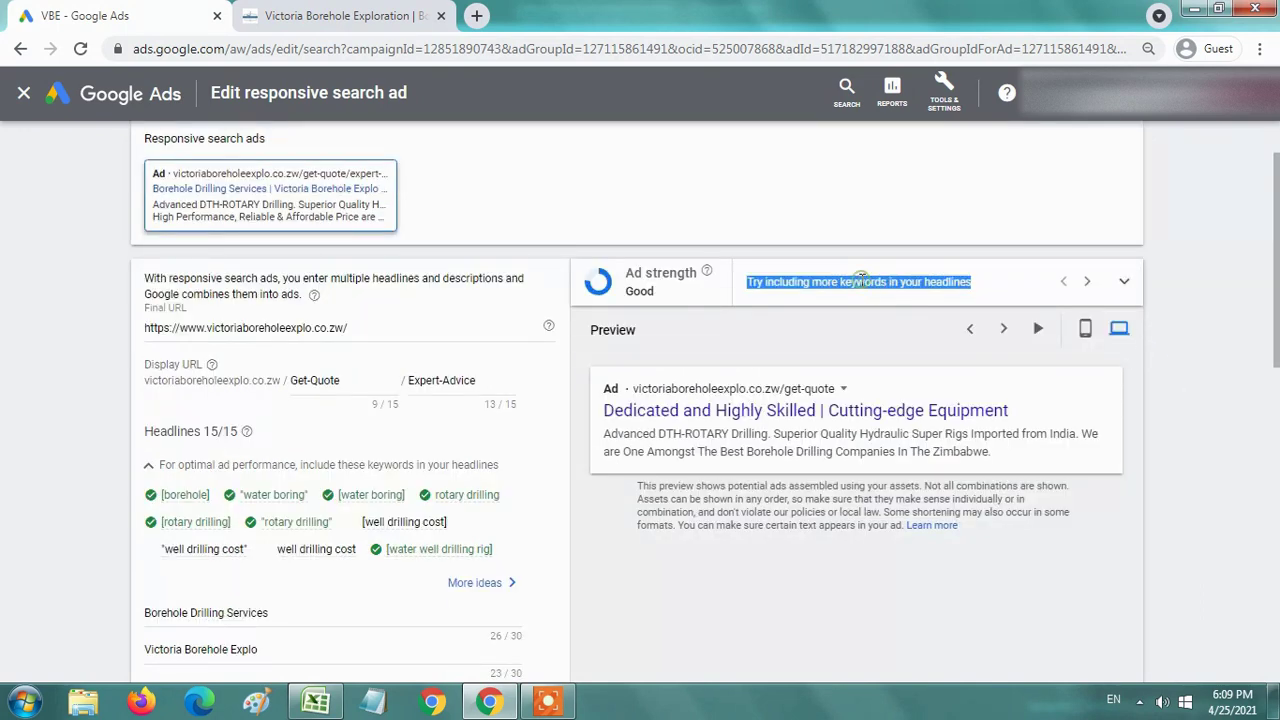
left_click(862, 312)
left_click(1125, 284)
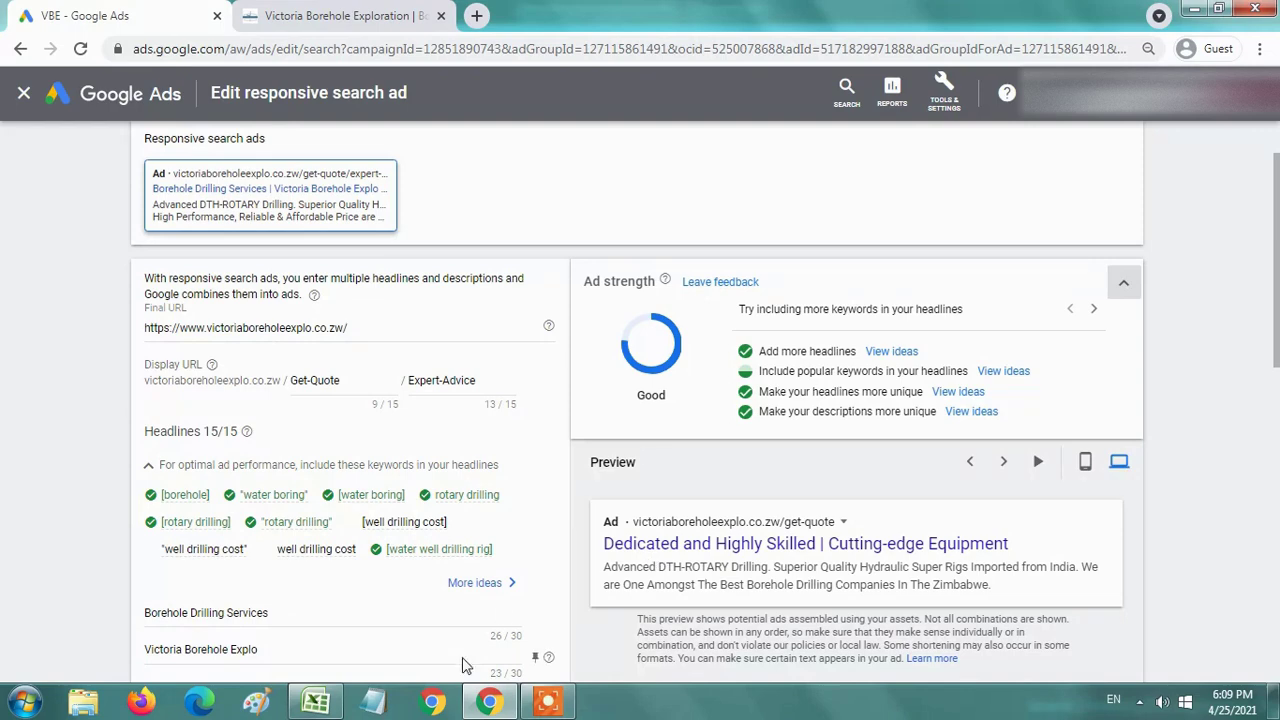
mouse_move(548, 702)
left_click(560, 705)
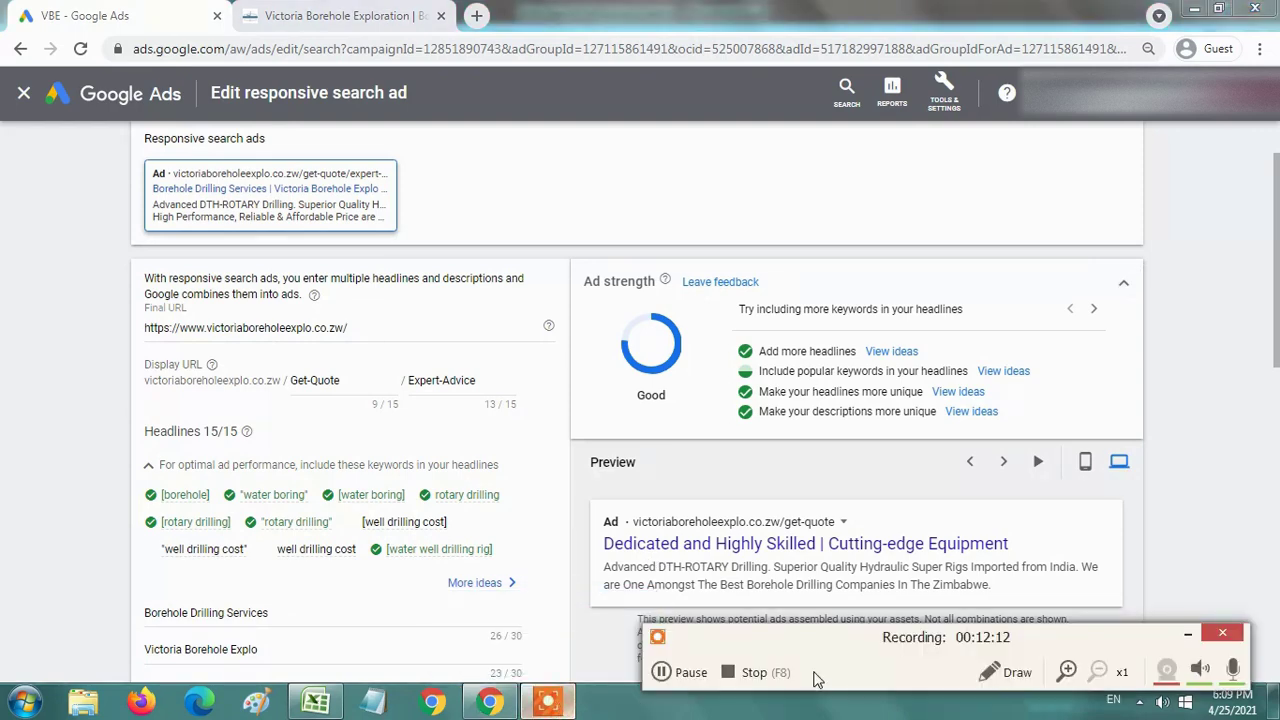